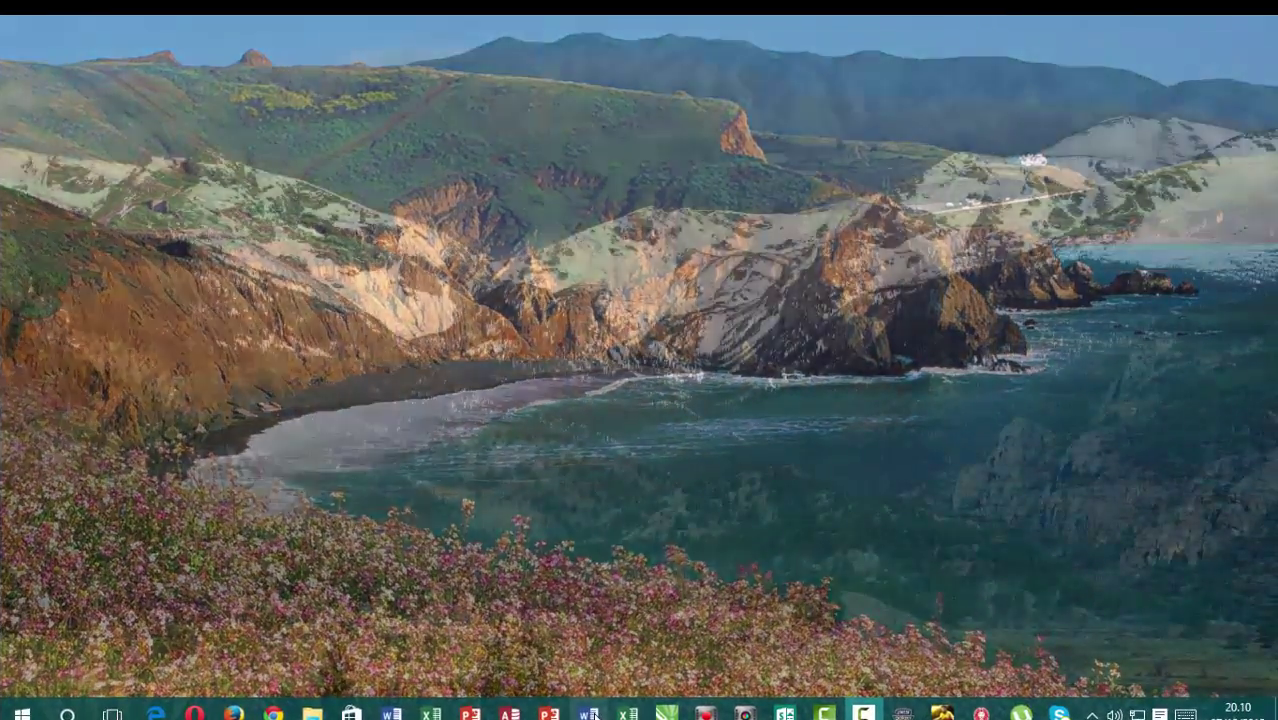
# Step: Launch Word 2016 from its taskbar icon
pyautogui.click(590, 713)
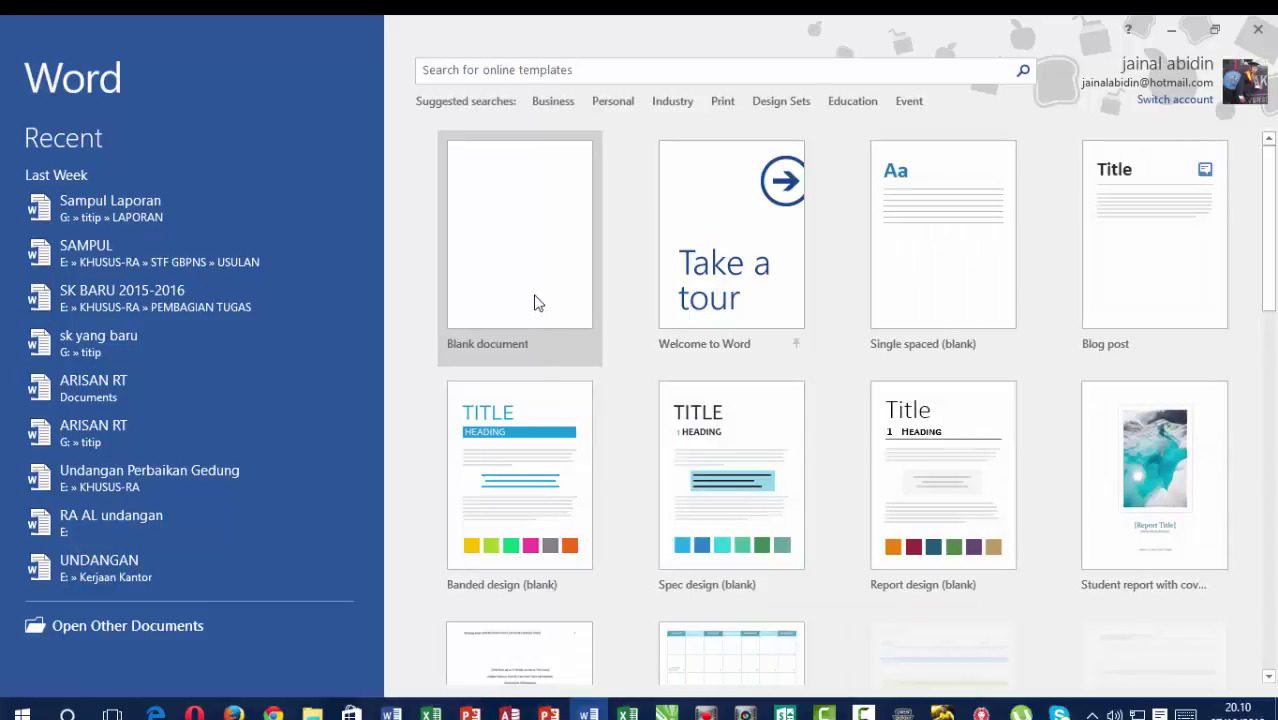
# Step: Start a blank document and type the centred heading CONTOH TABEL MICROSOFT WORD 2016
pyautogui.click(537, 285)
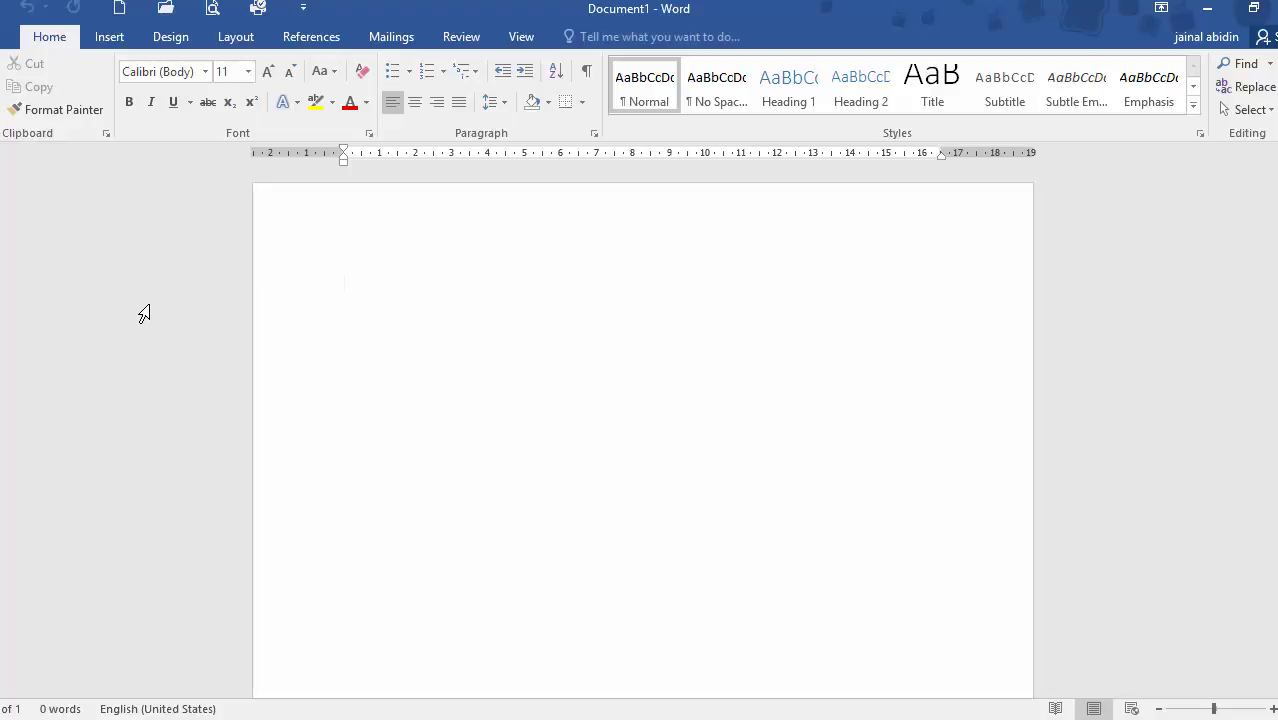
pyautogui.hotkey('ctrl', 'e')
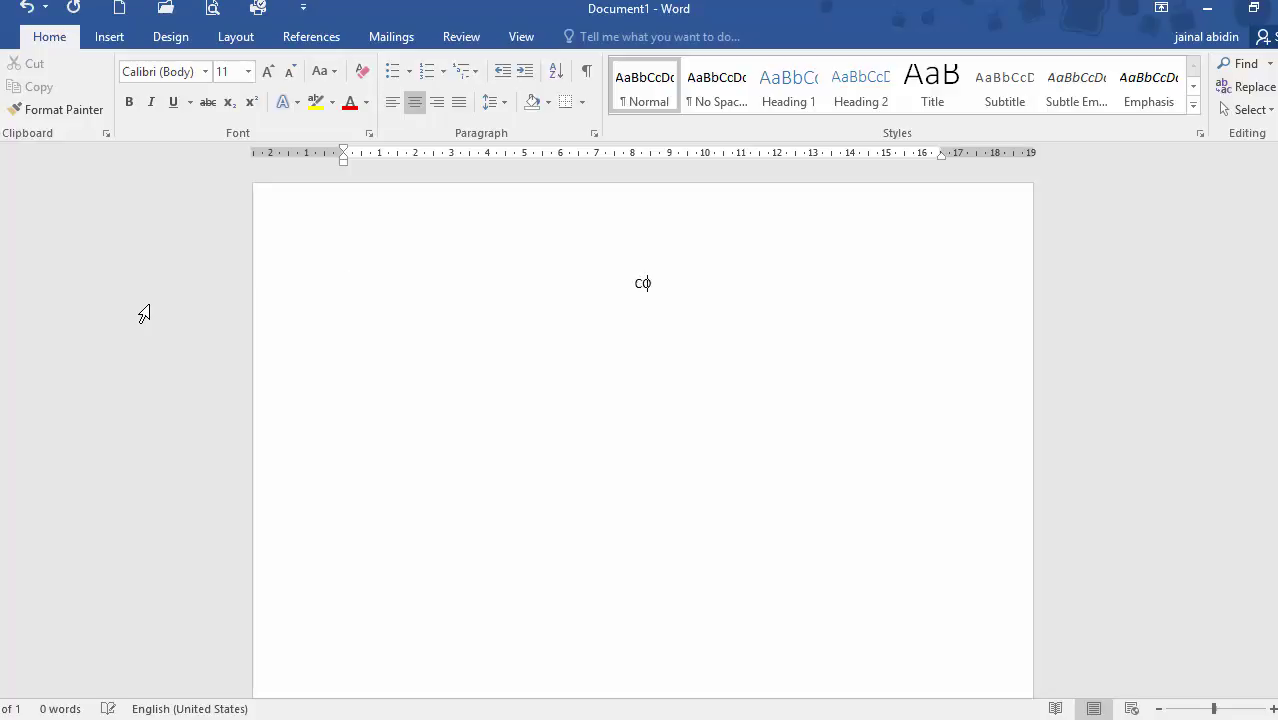
pyautogui.write('NTOH TABEL')
pyautogui.write(' WORD 2')
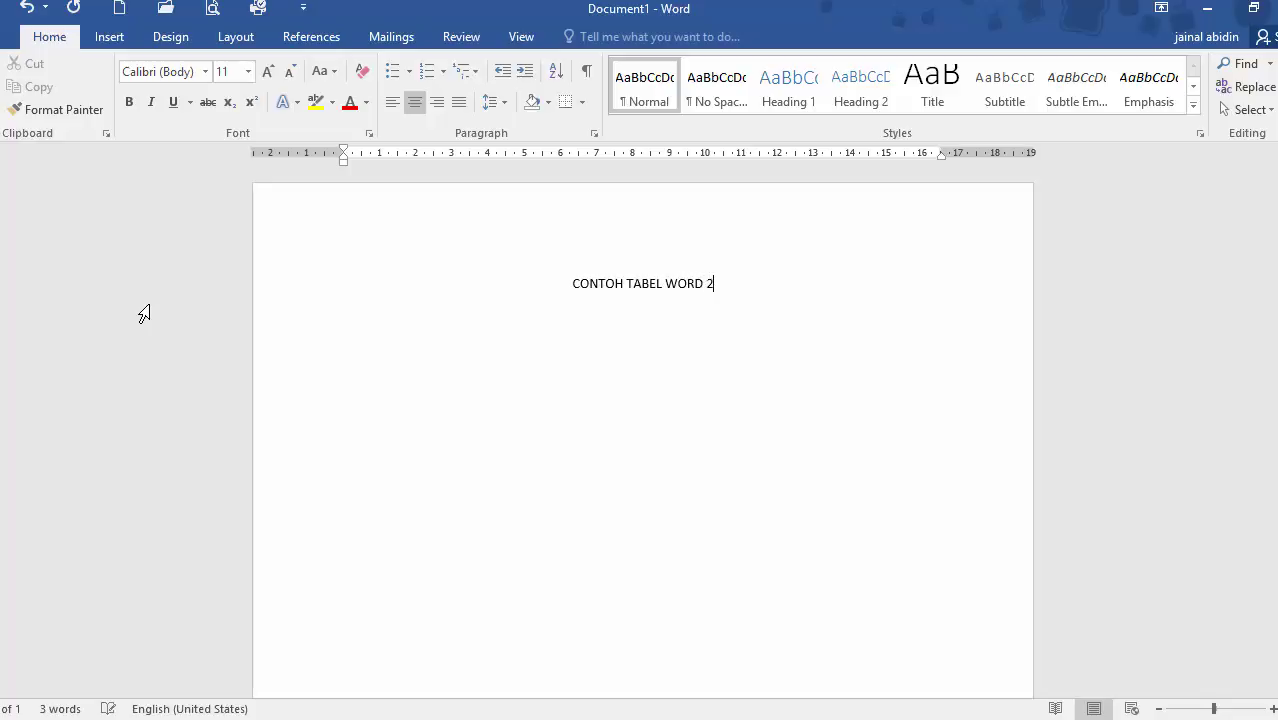
pyautogui.write('0')
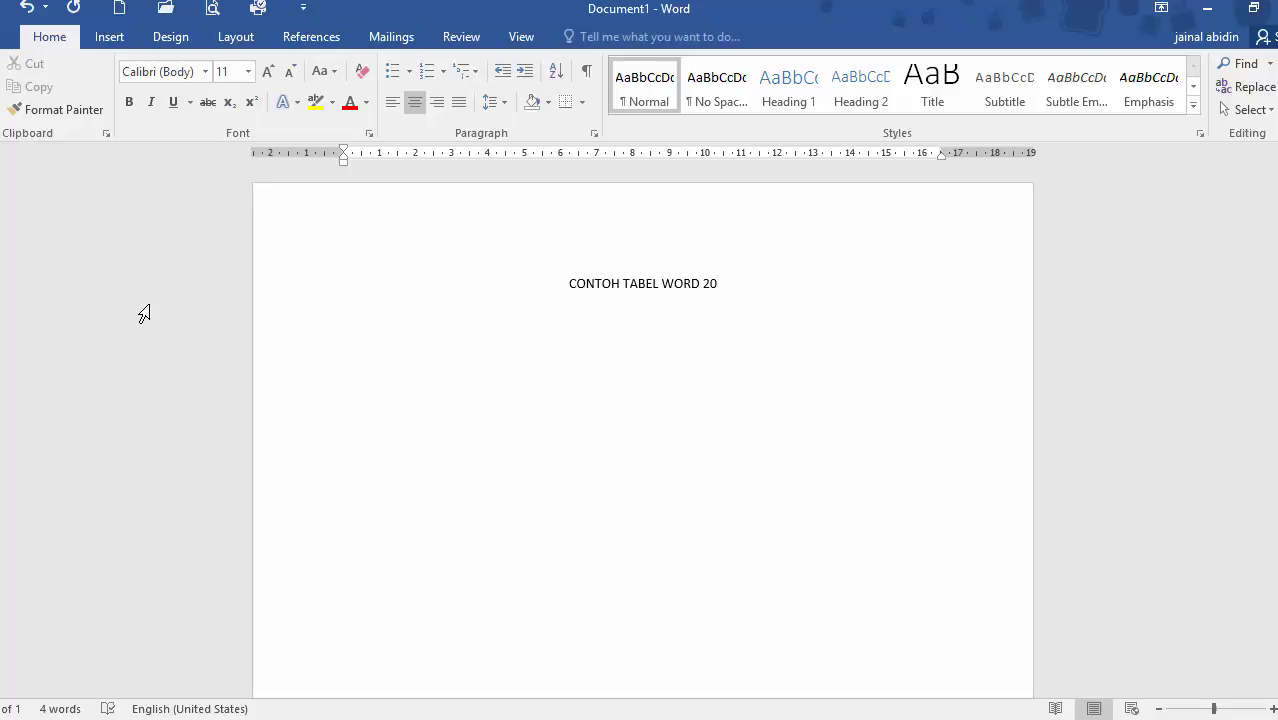
pyautogui.write('16')
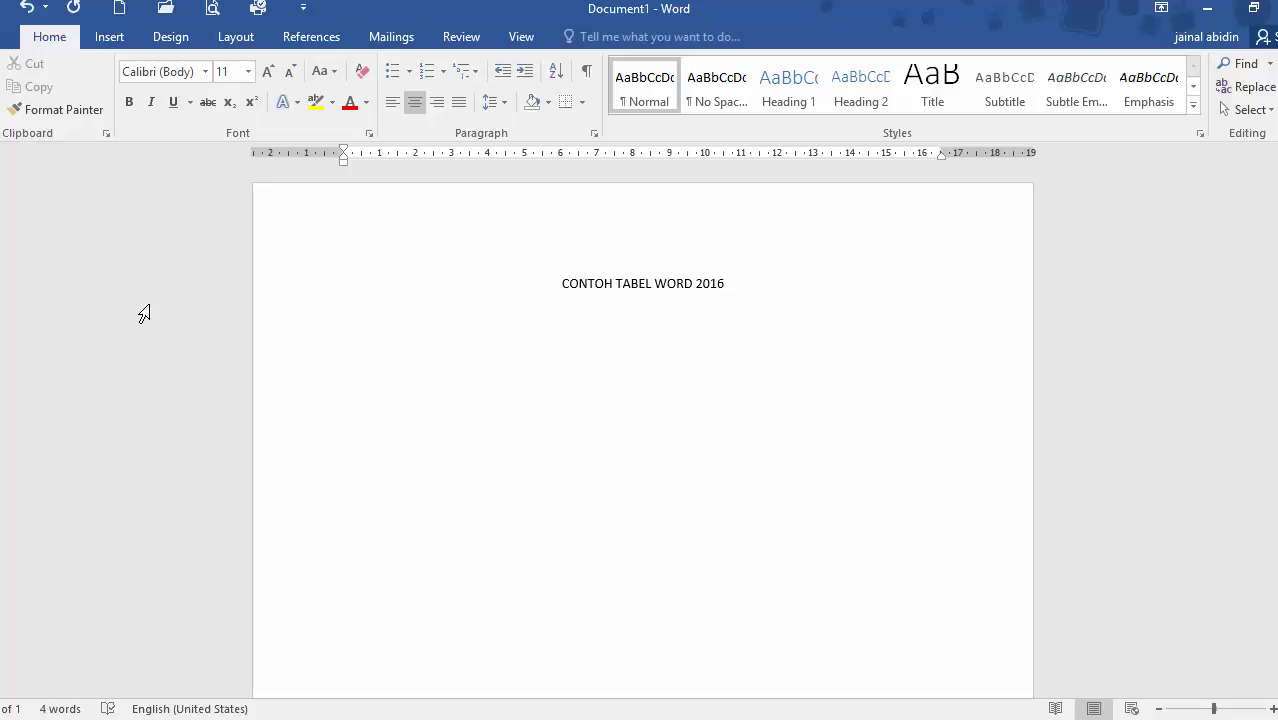
pyautogui.write('MICR')
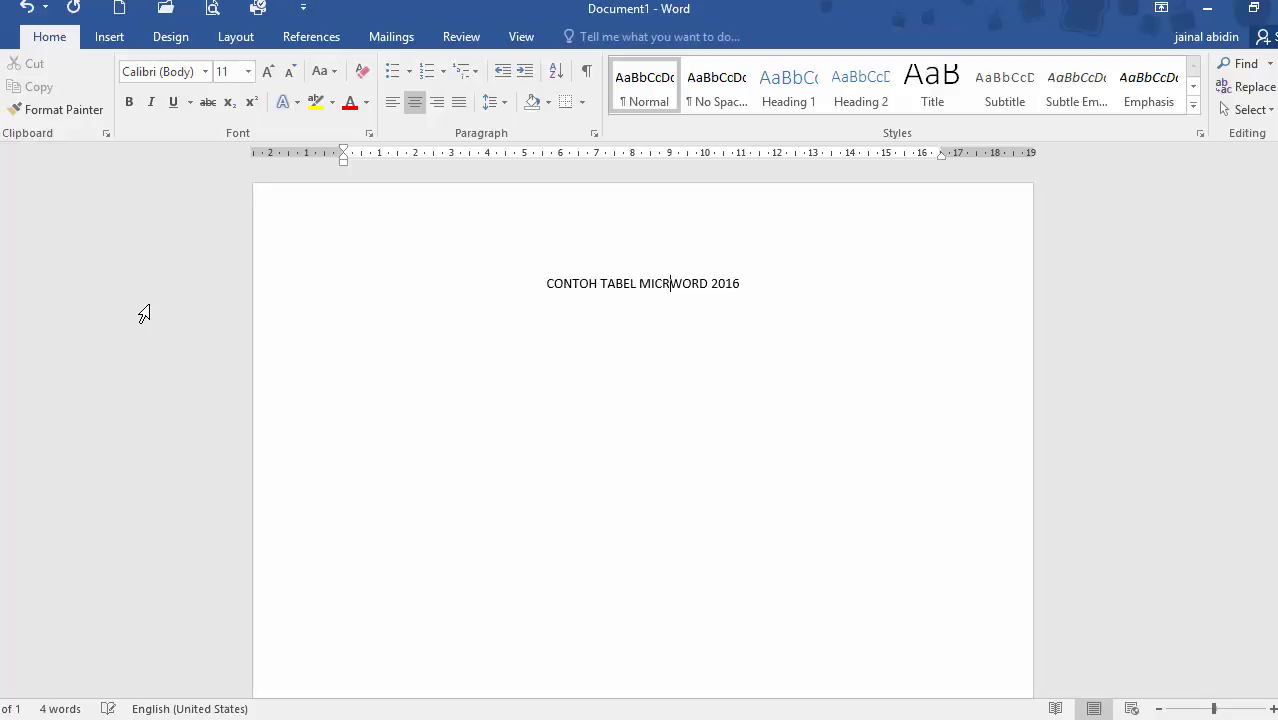
pyautogui.write('OSOFT')
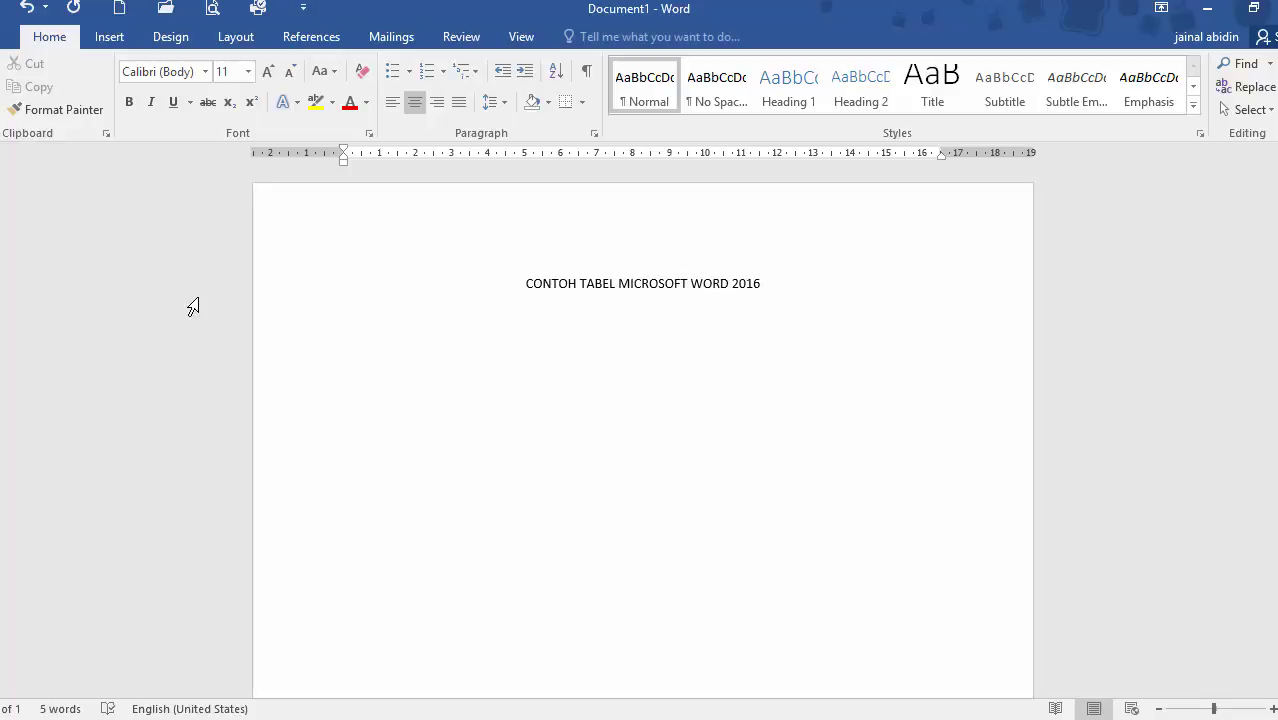
# Step: Make the heading bold and enlarge it to 14 pt
pyautogui.click(266, 293)
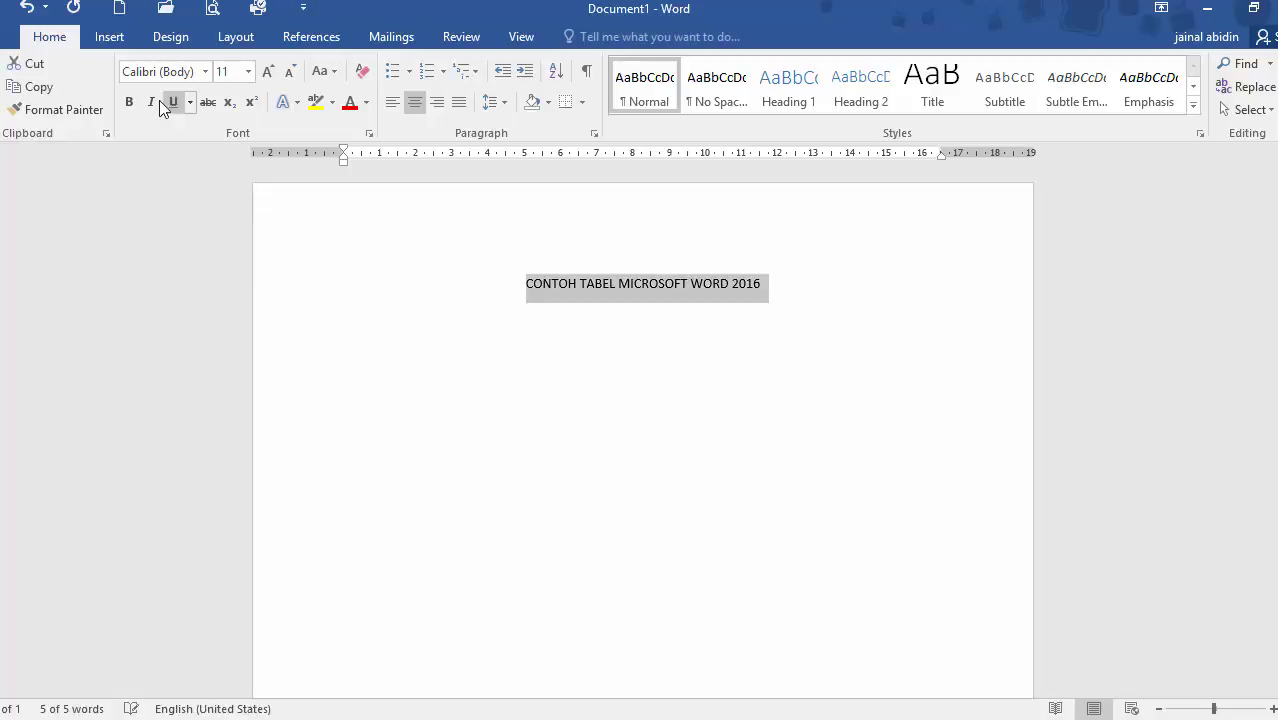
pyautogui.click(133, 102)
pyautogui.click(267, 72)
pyautogui.click(267, 72)
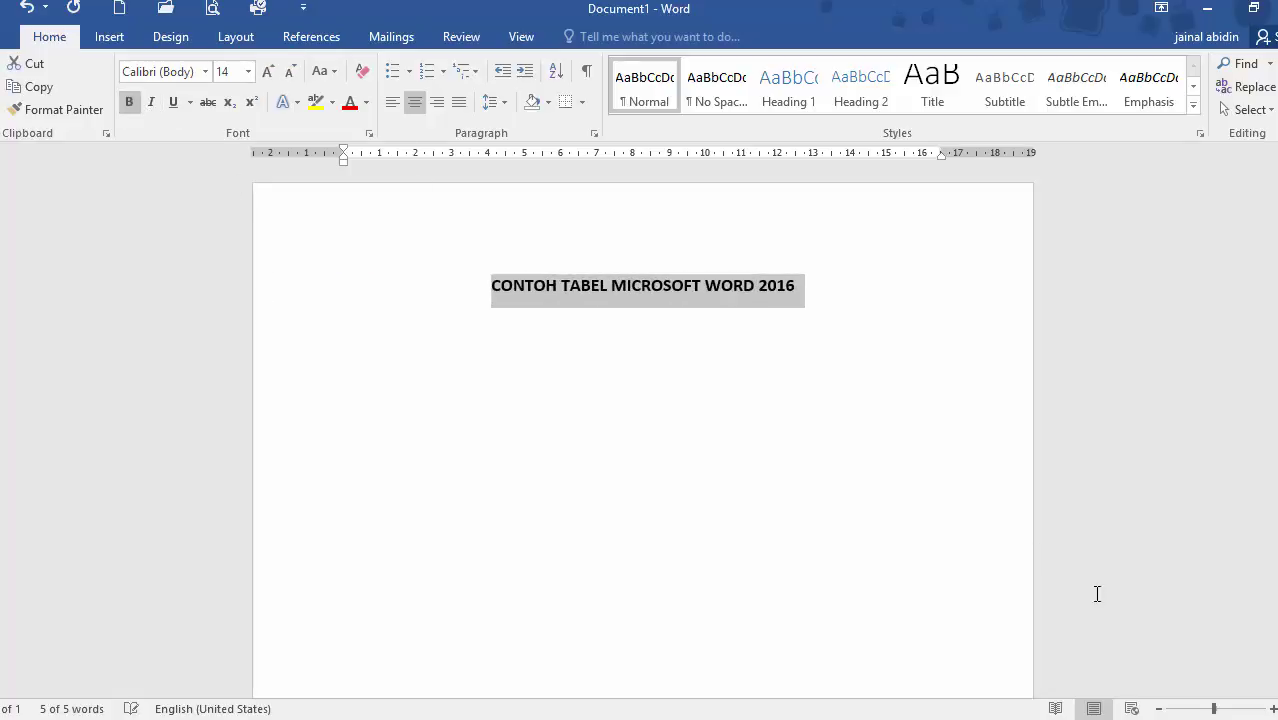
pyautogui.click(839, 287)
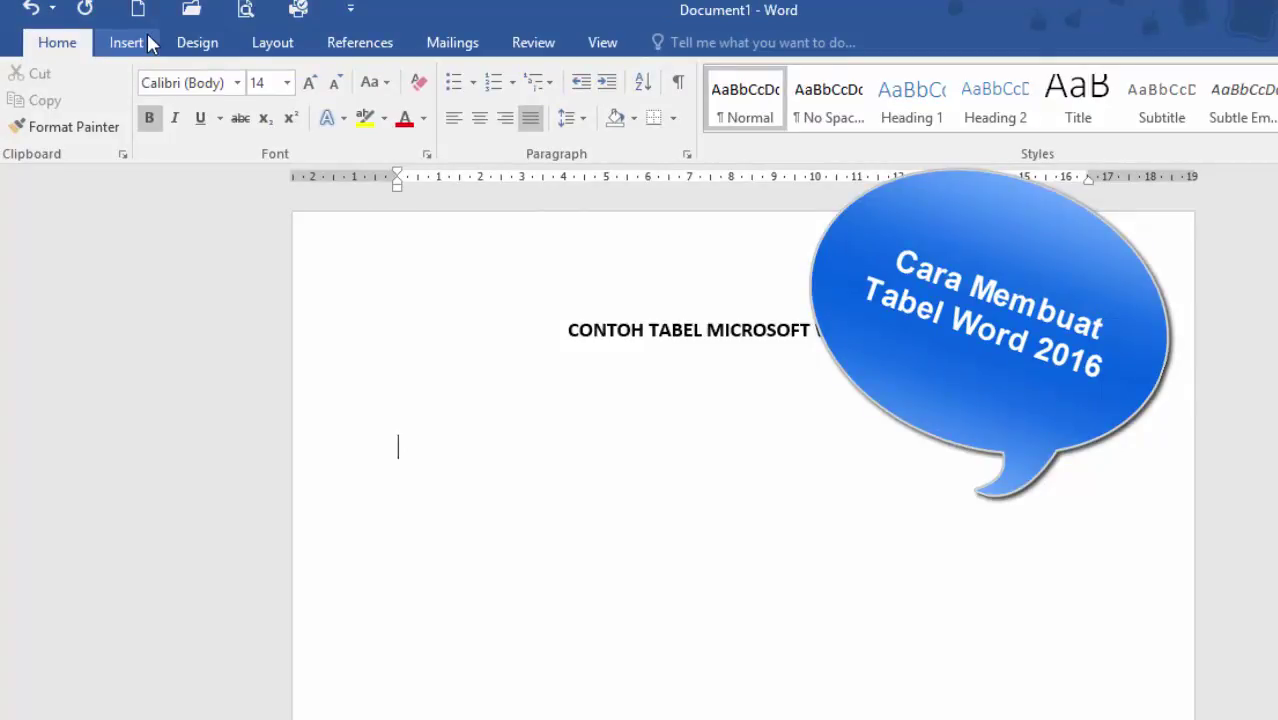
# Step: Insert a table six columns wide and one row high
pyautogui.click(147, 36)
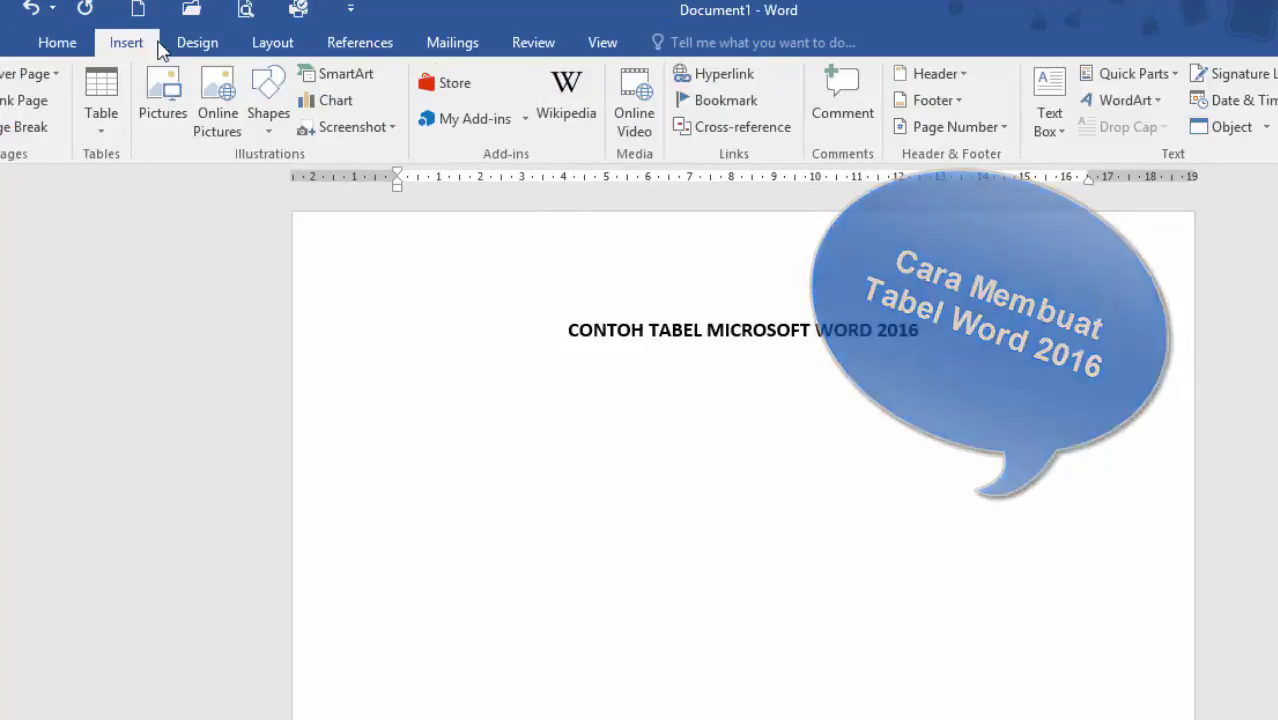
pyautogui.click(92, 110)
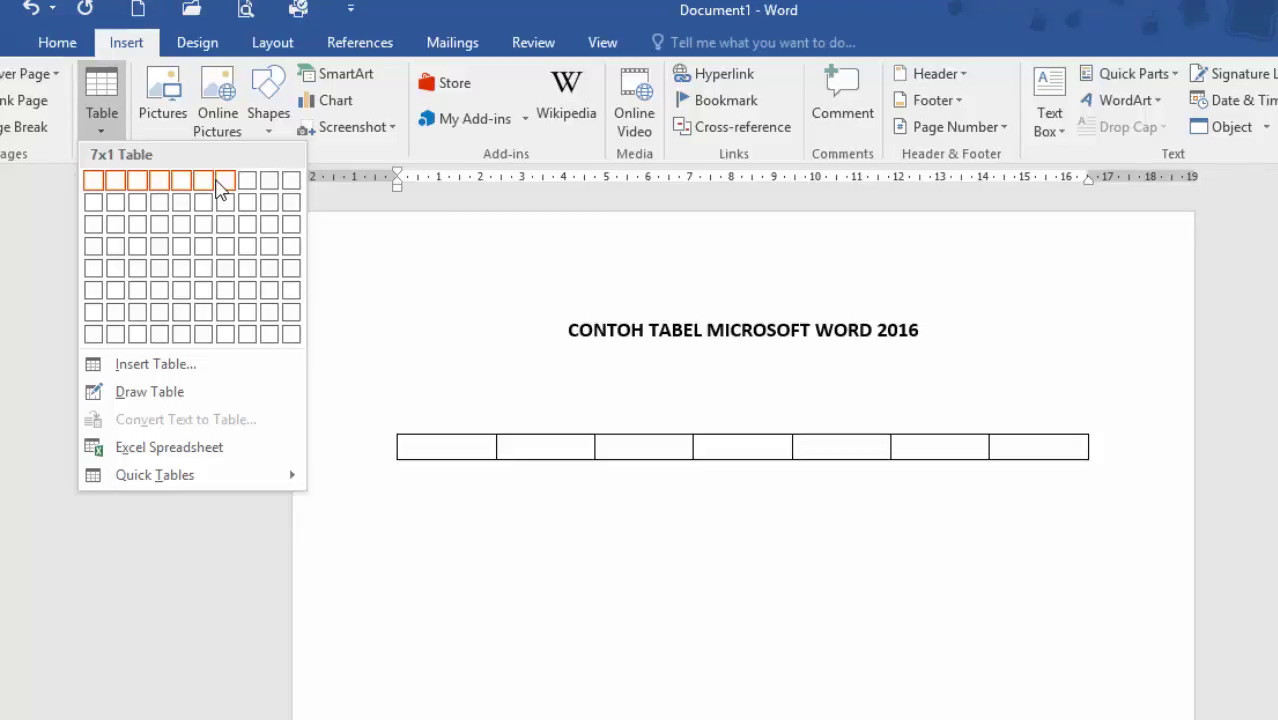
pyautogui.click(204, 181)
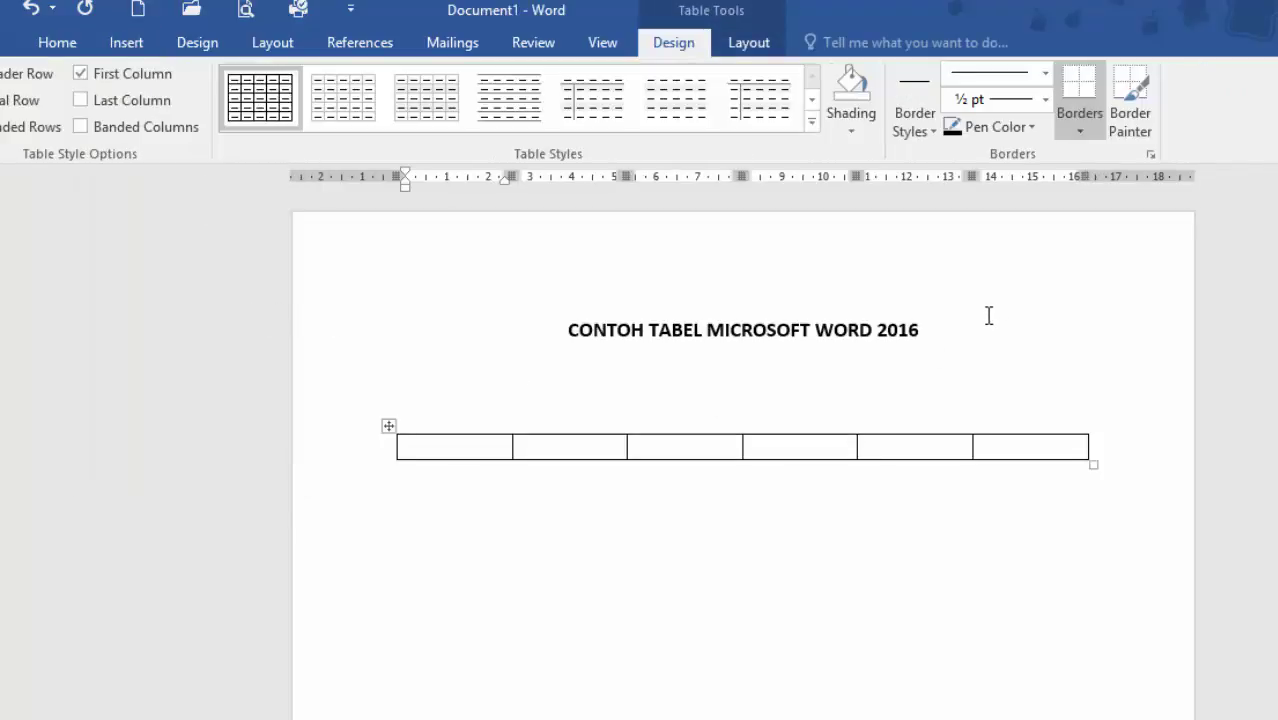
# Step: Add the second title line TABEL STOCK OPNAME BARANG PERSEDIAAN below the heading
pyautogui.click(947, 338)
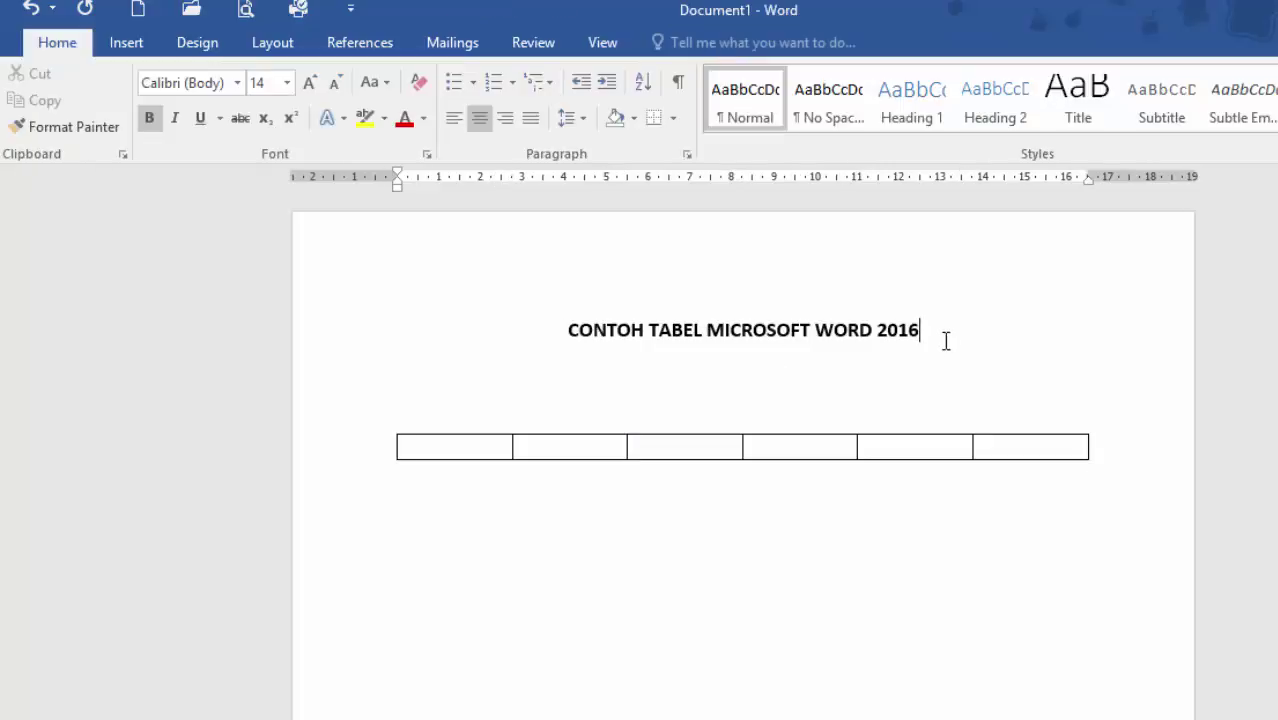
pyautogui.press('Return')
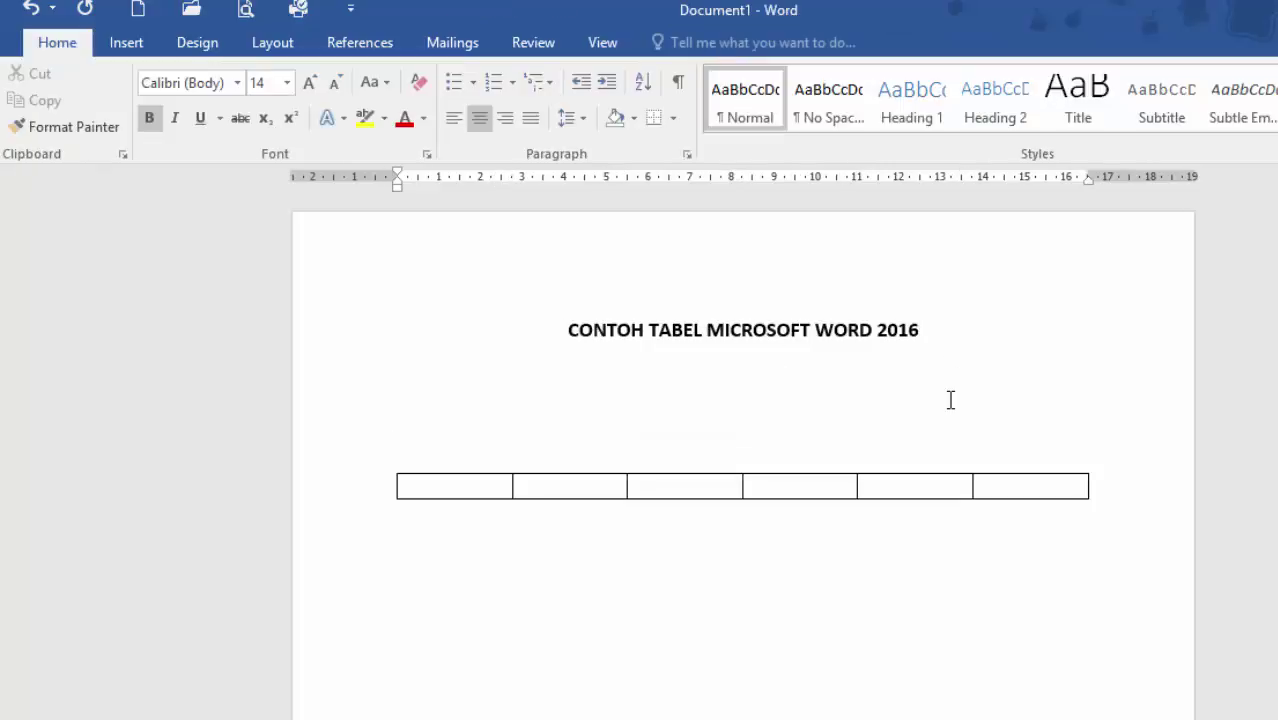
pyautogui.write('TABEL STOC')
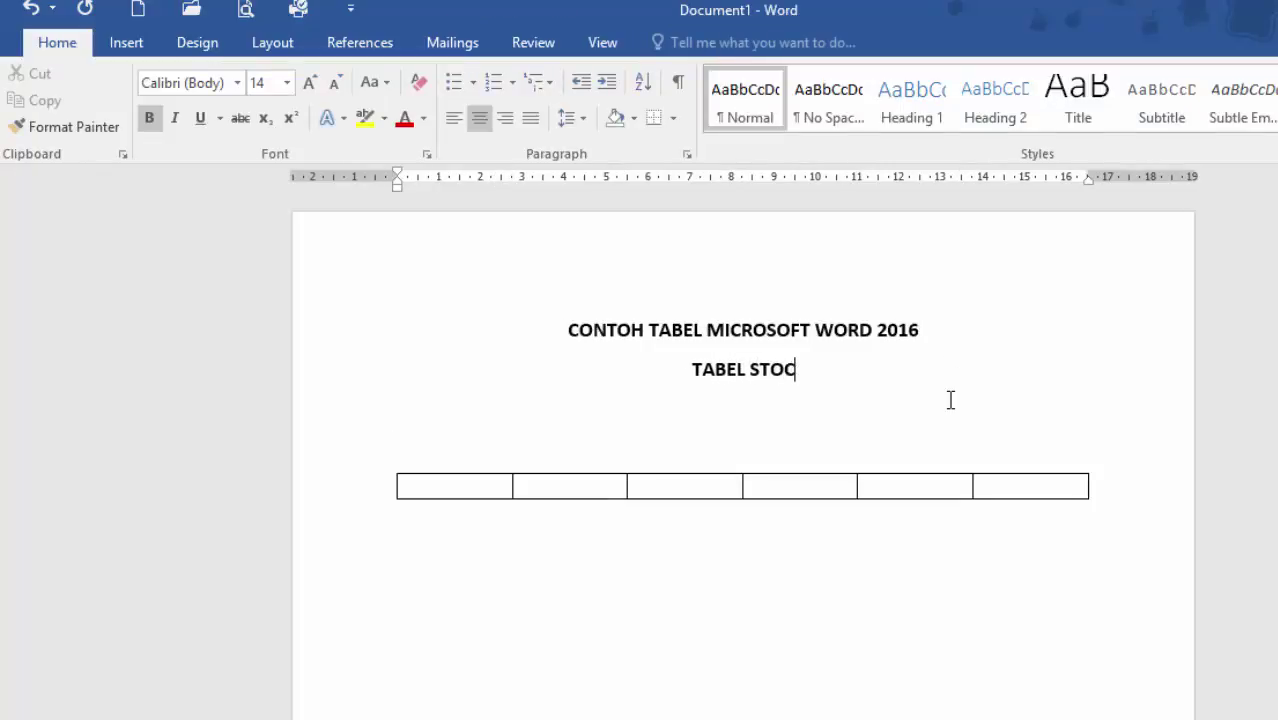
pyautogui.write('K OPNAME B')
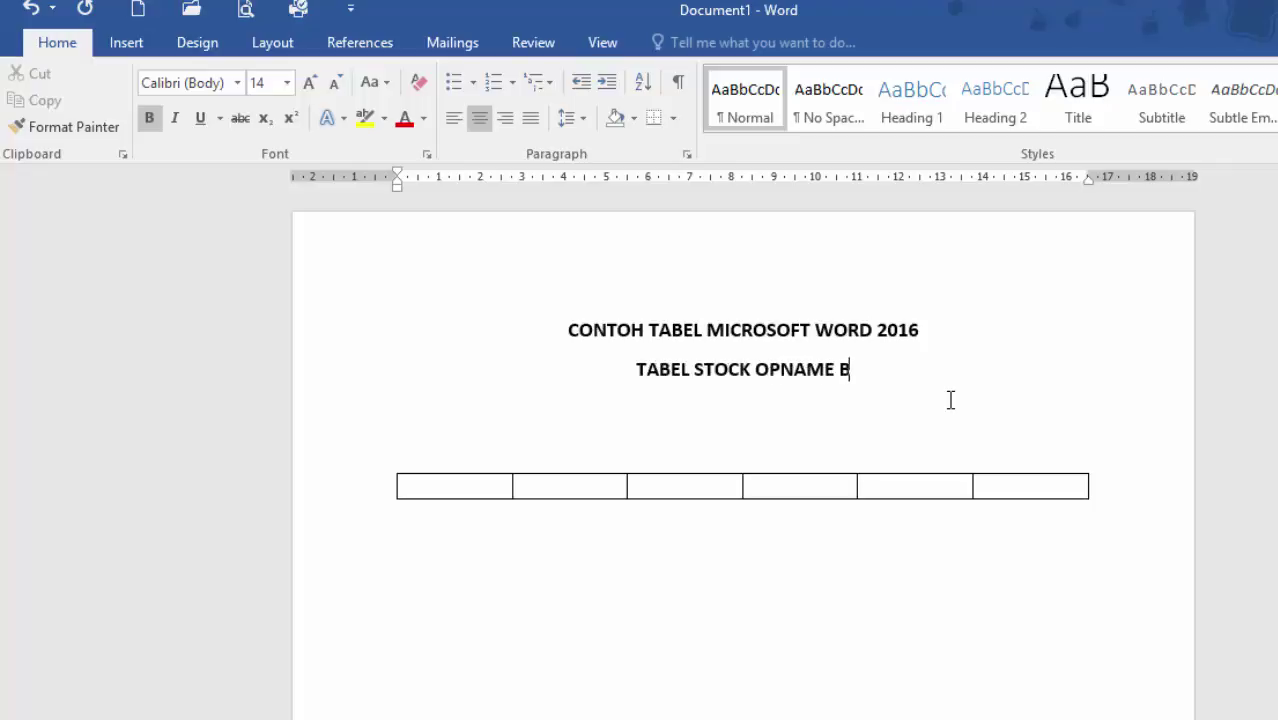
pyautogui.write('ARANG PERS')
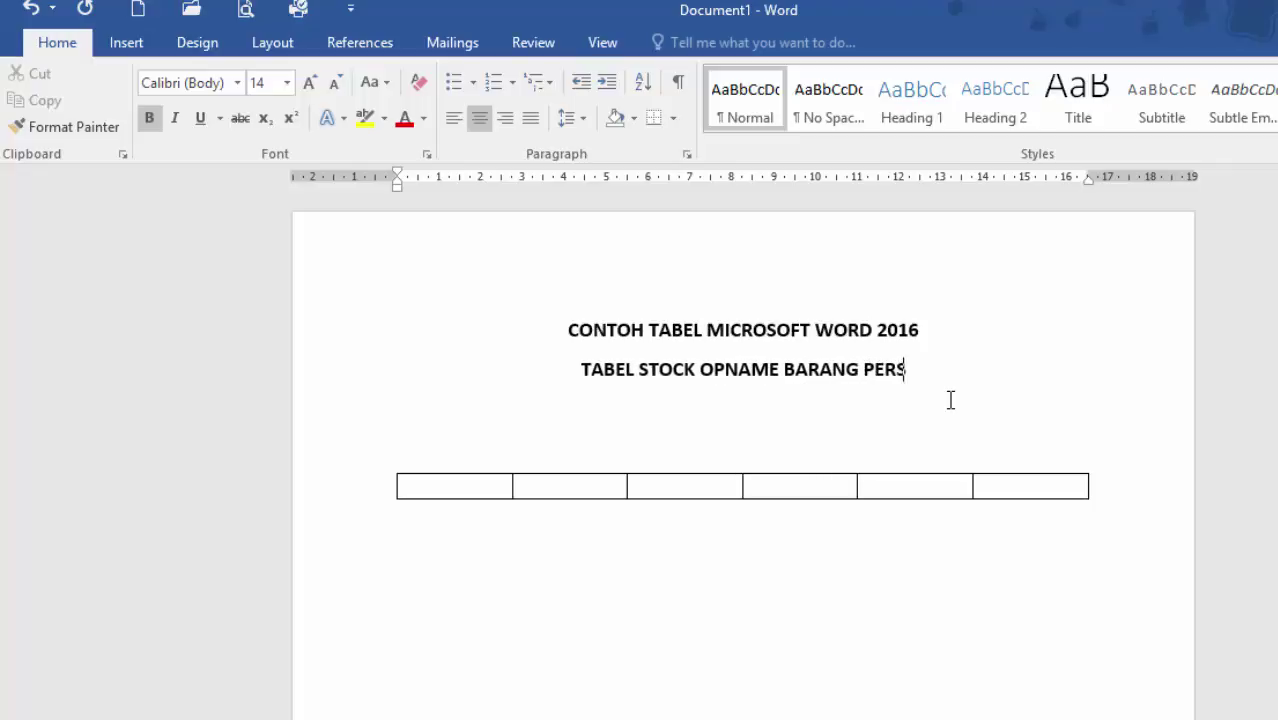
pyautogui.write('EDIAAN')
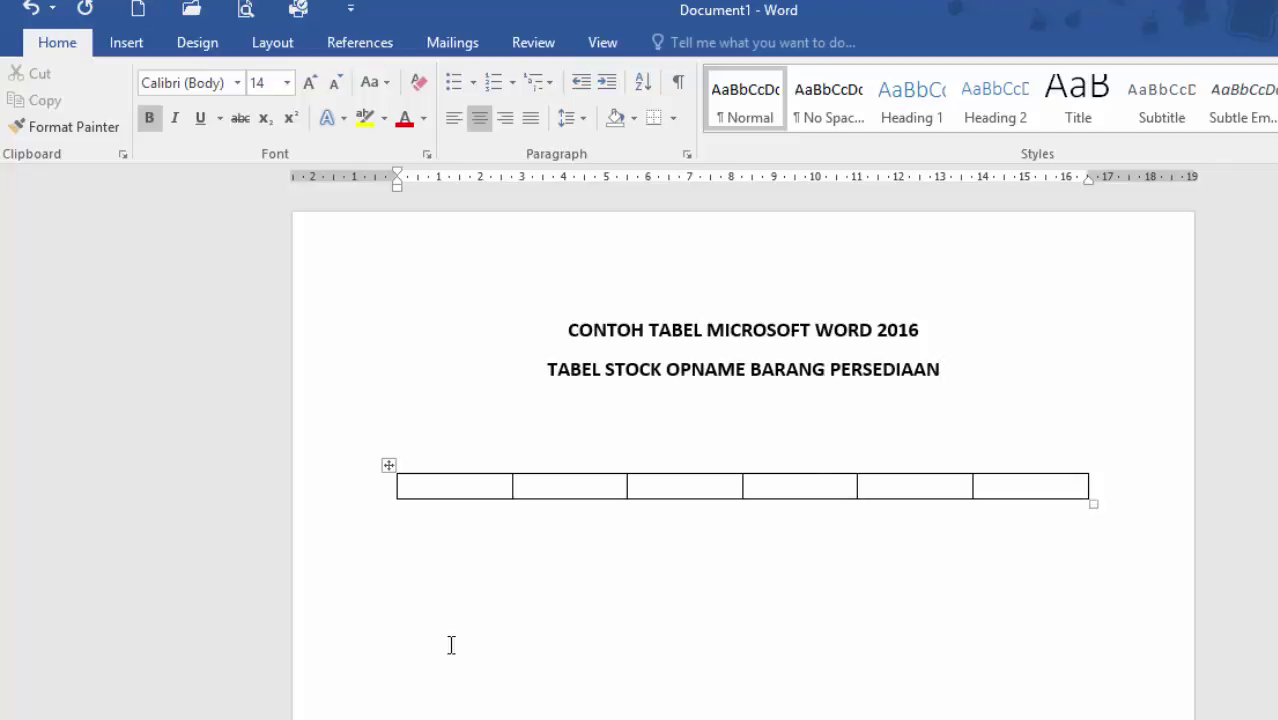
# Step: Enter NO and NAMA BARANG in the first two header cells
pyautogui.click(464, 491)
pyautogui.write('N')
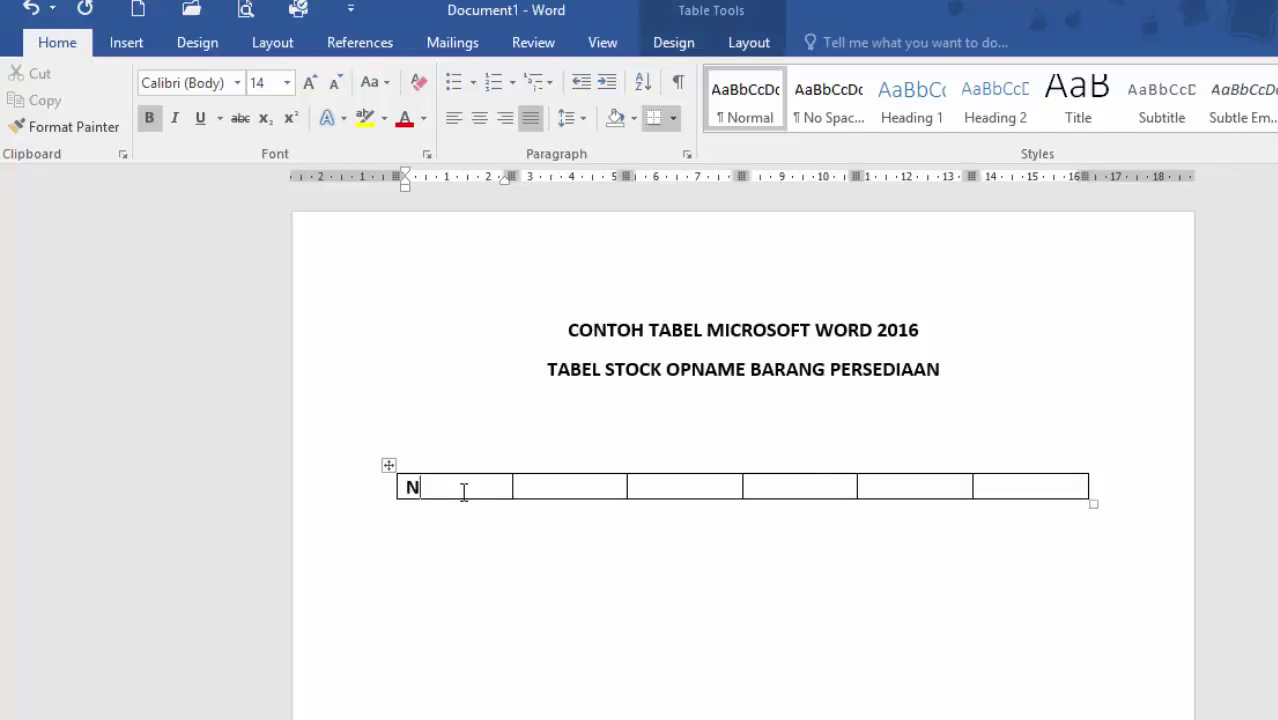
pyautogui.write('O')
pyautogui.press('Tab')
pyautogui.write('NAM')
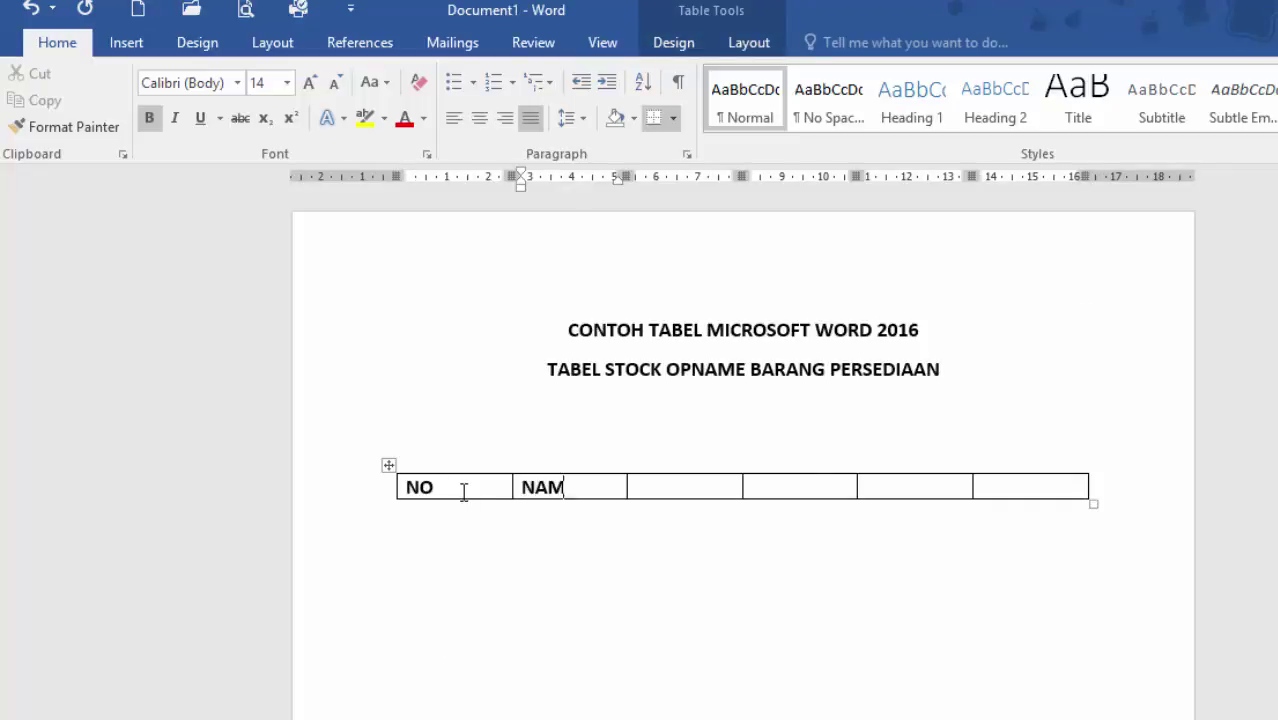
pyautogui.write('A BARANG')
pyautogui.press('Tab')
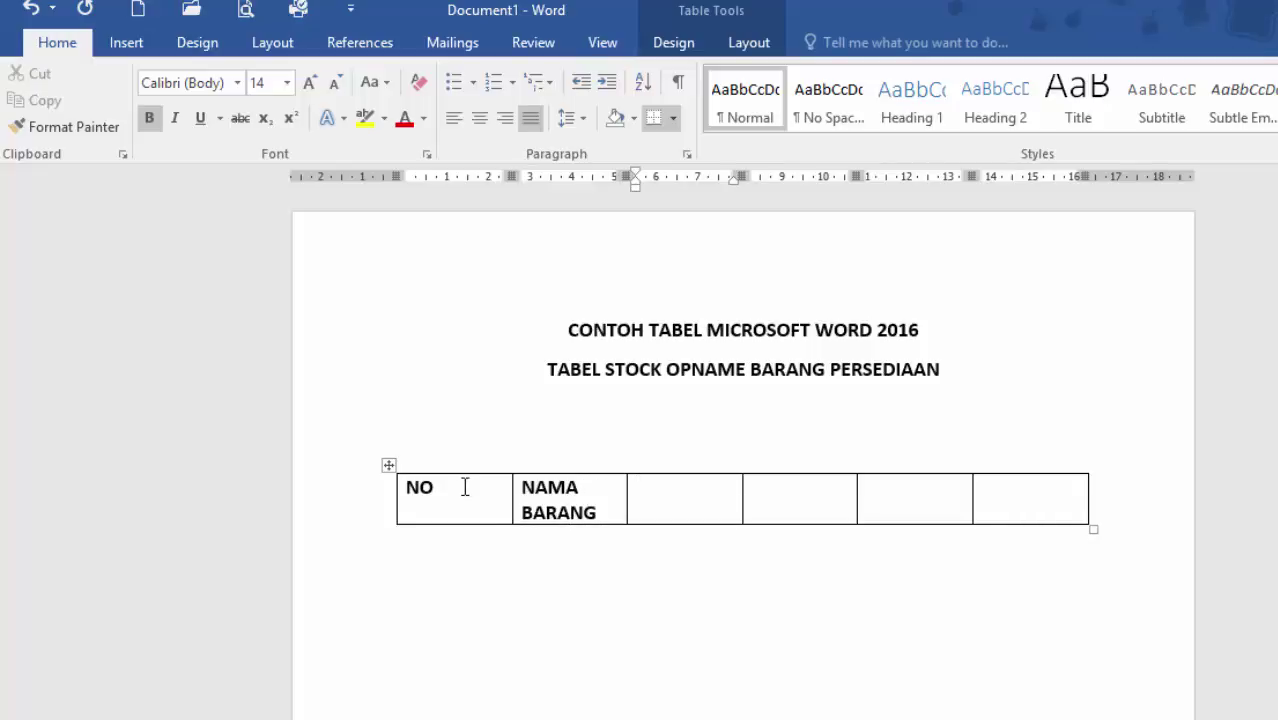
# Step: Enter BANYAKNYA, SATUAN and HARGA SATUAN in the next three header cells
pyautogui.write('SATA')
pyautogui.press('BackSpace')
pyautogui.press('BackSpace')
pyautogui.write('B')
pyautogui.write('ANYAKNYA')
pyautogui.press('Tab')
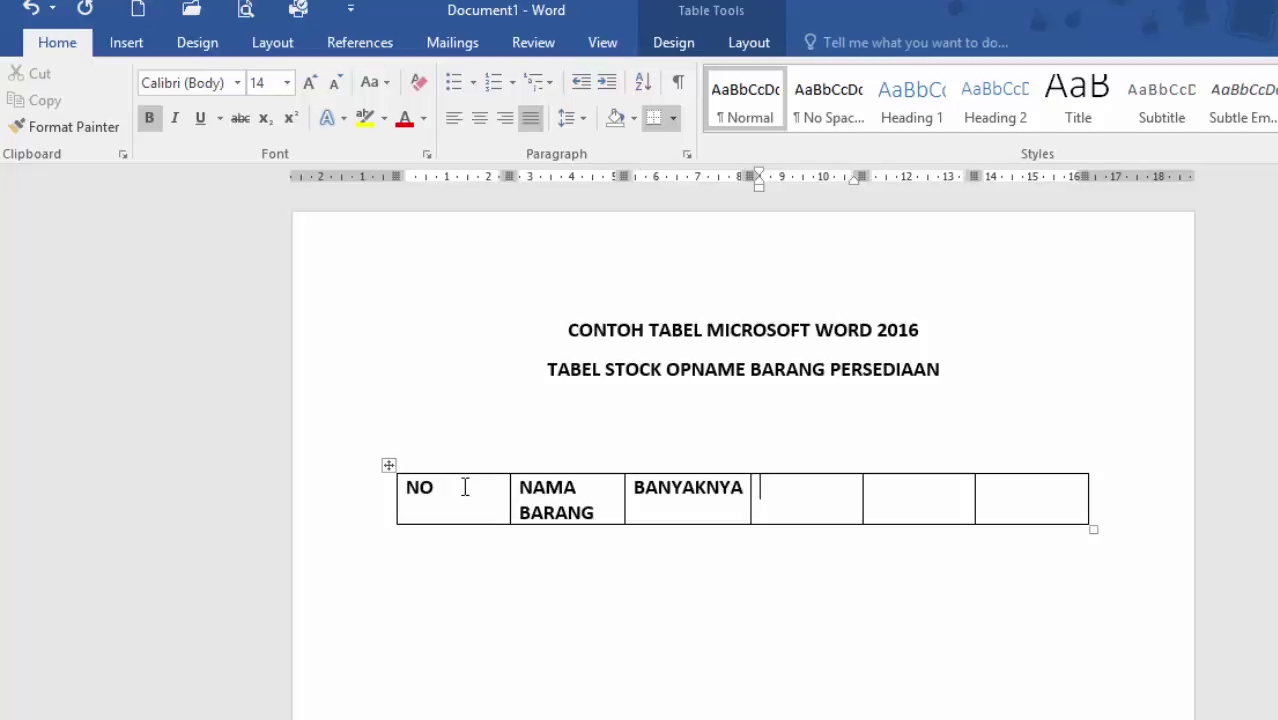
pyautogui.write('SATUAN')
pyautogui.press('Tab')
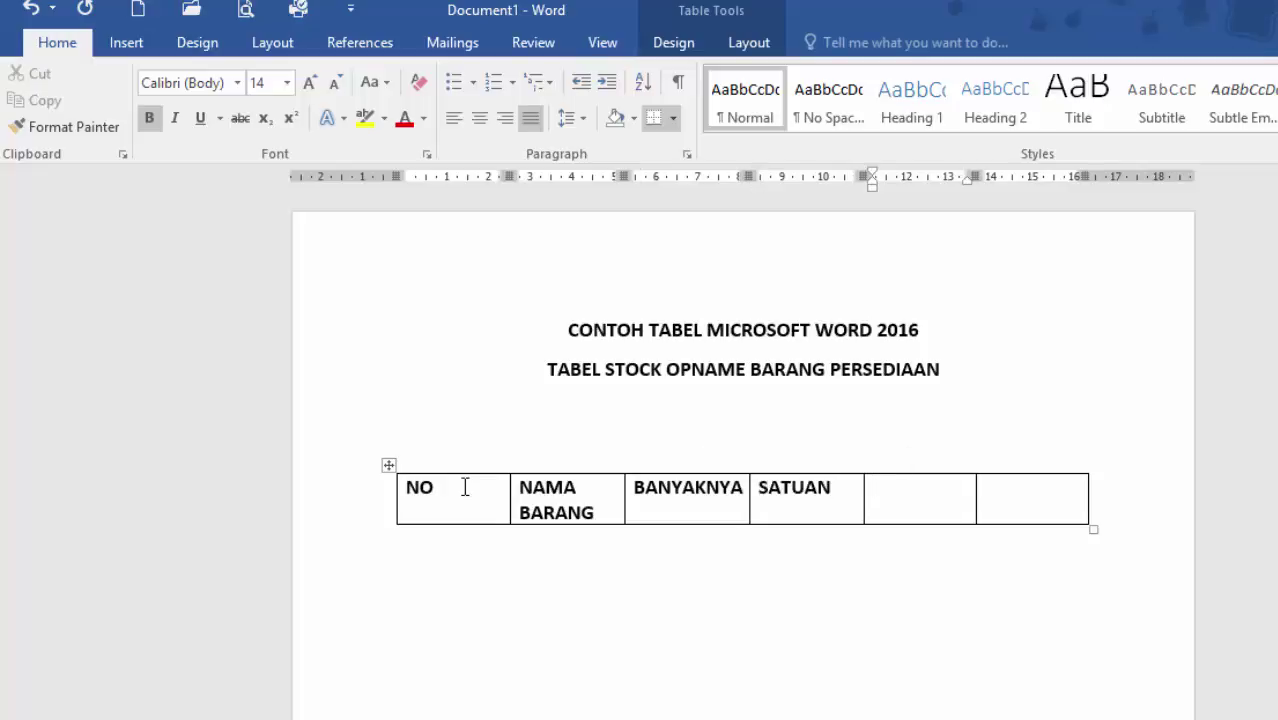
pyautogui.write('HARGA SATU')
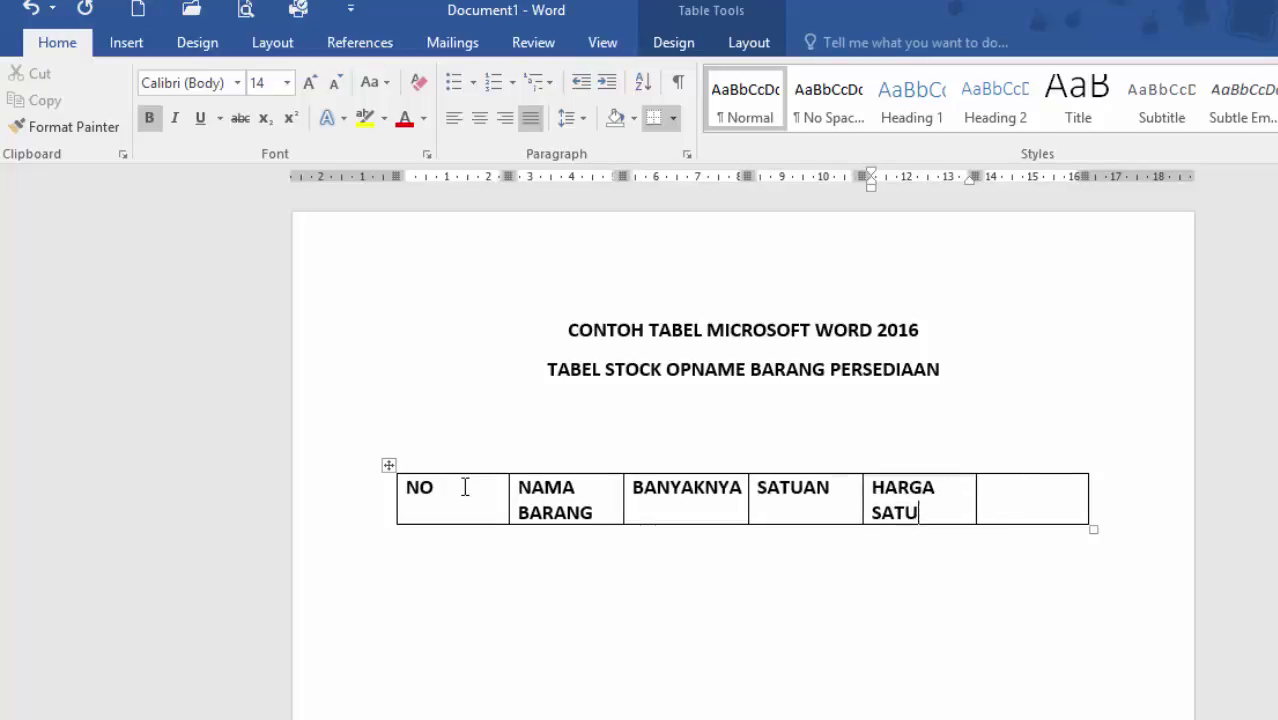
pyautogui.write('AN')
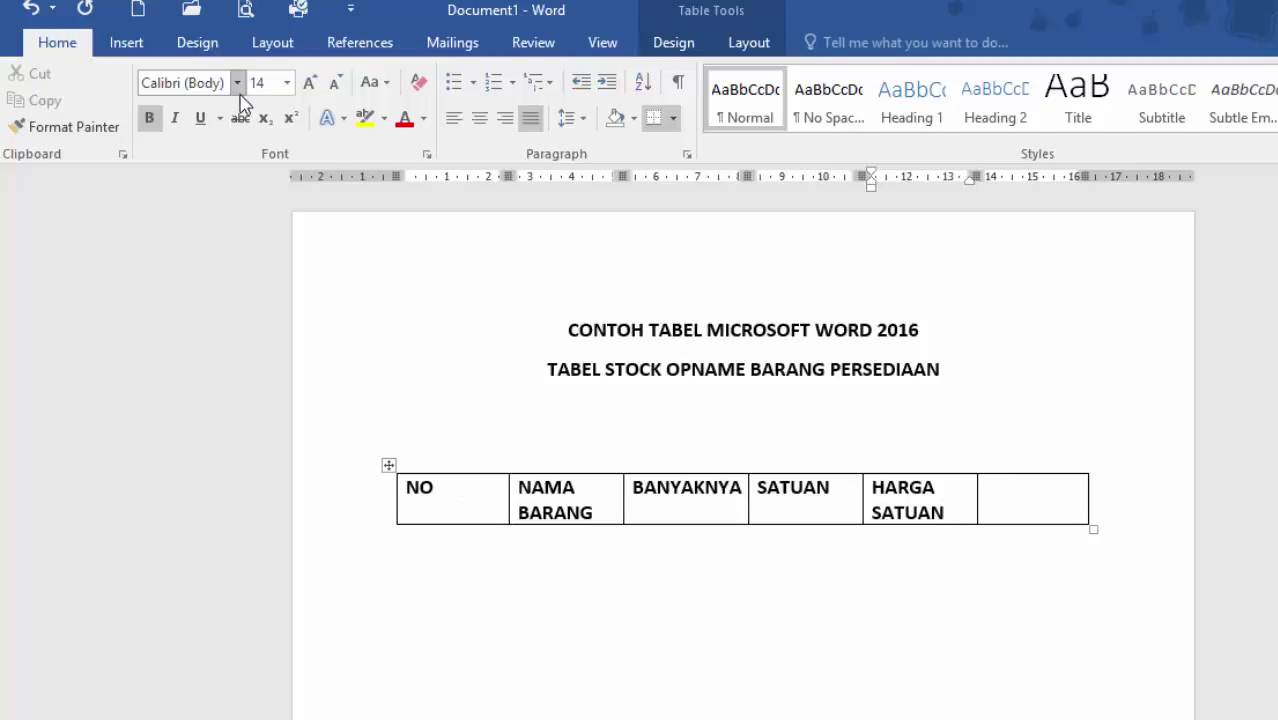
pyautogui.click(1031, 500)
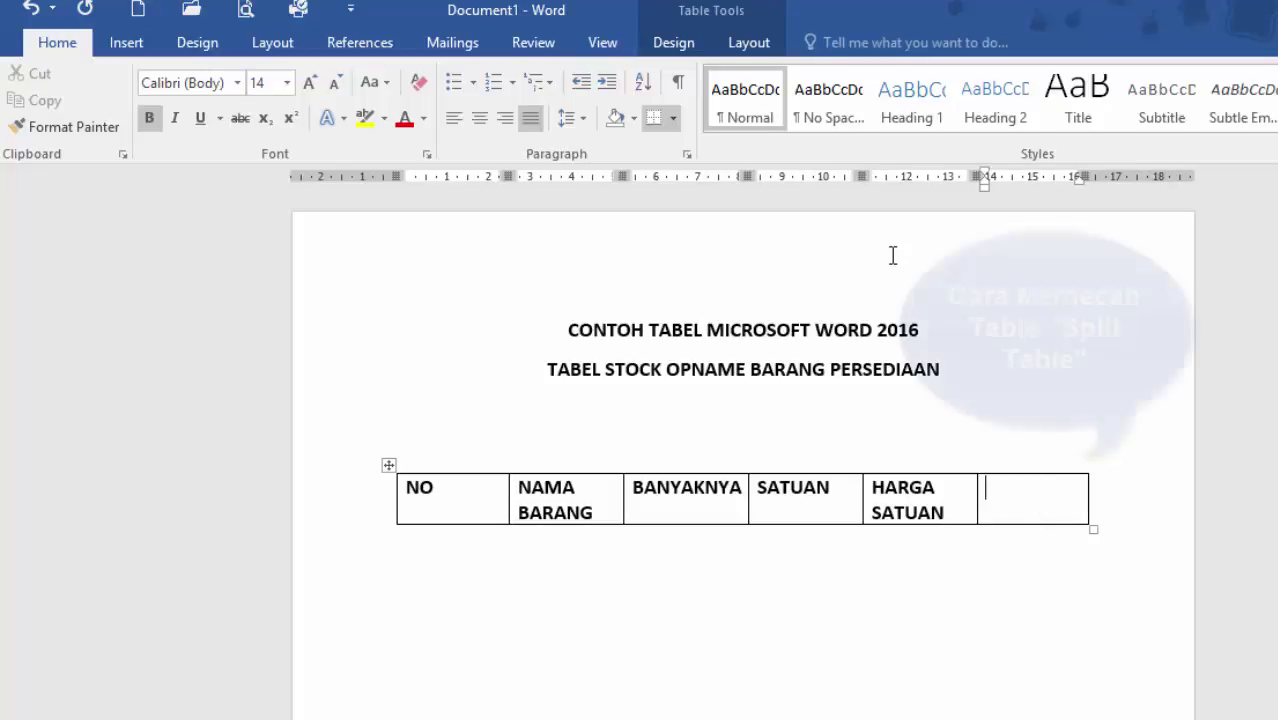
# Step: Split the sixth header cell into two columns
pyautogui.click(756, 43)
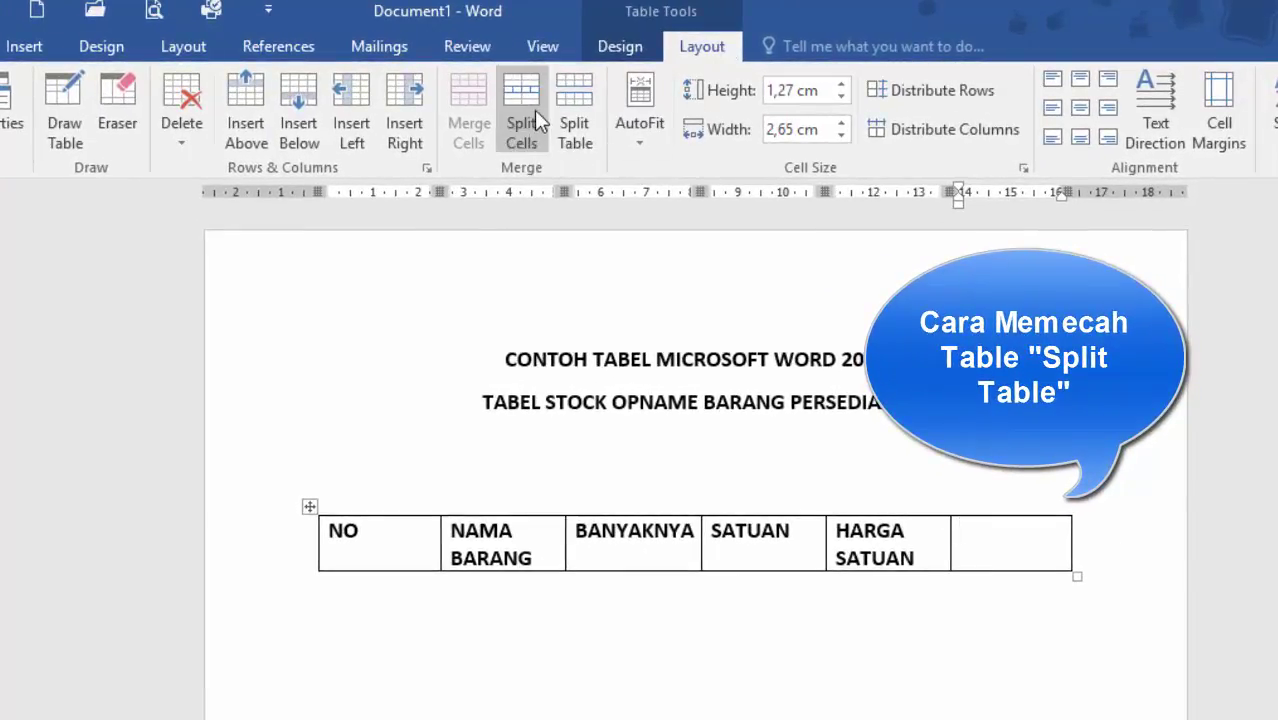
pyautogui.click(533, 105)
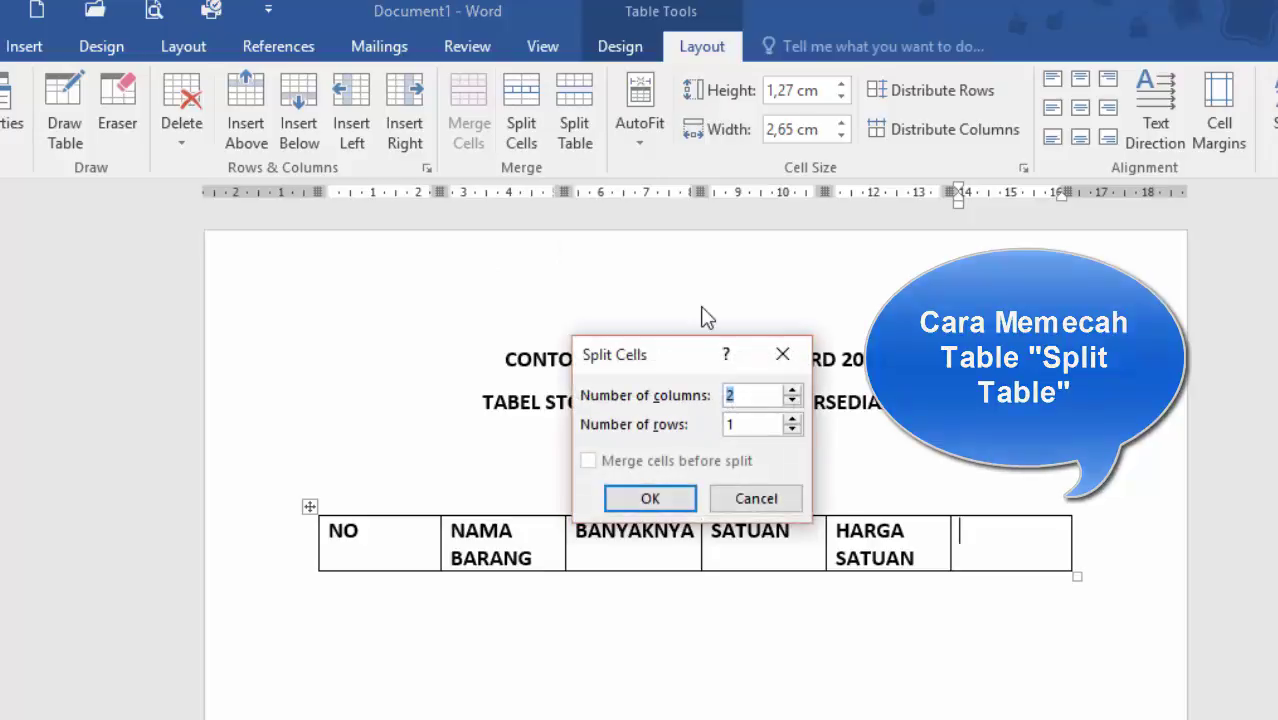
pyautogui.click(674, 500)
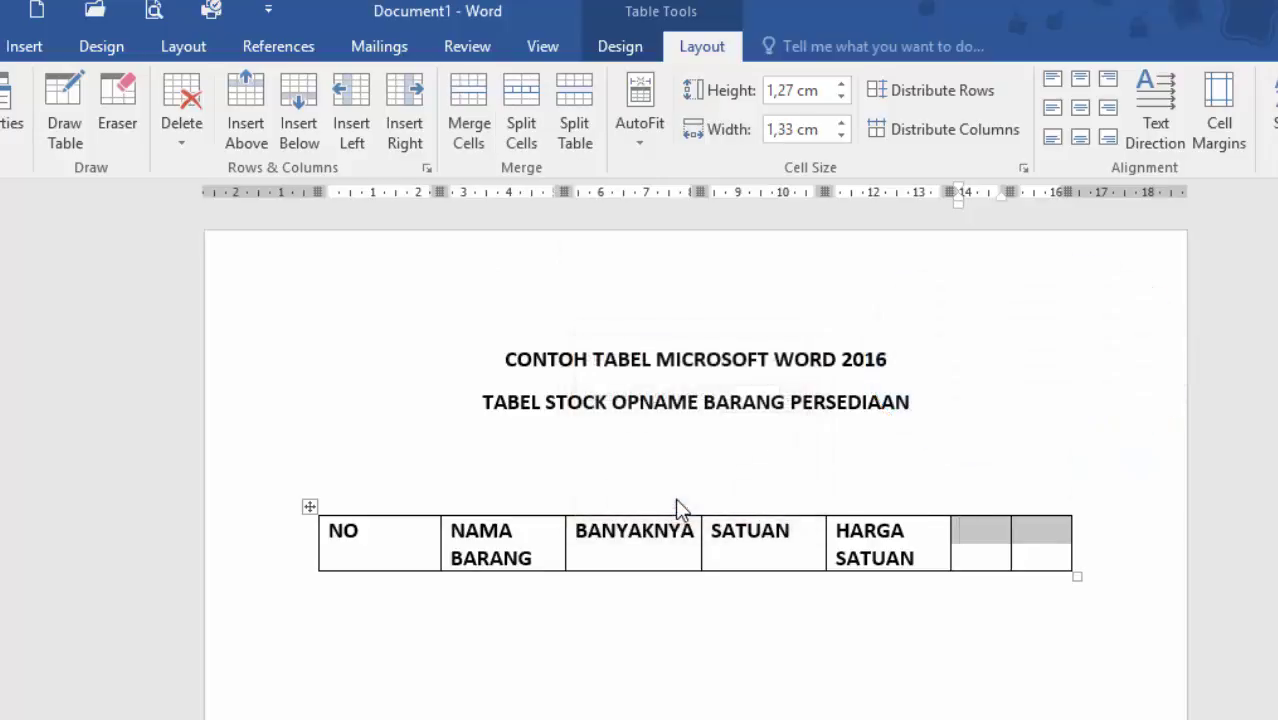
# Step: Label the two new cells HARGA TOTAL and KET
pyautogui.click(968, 552)
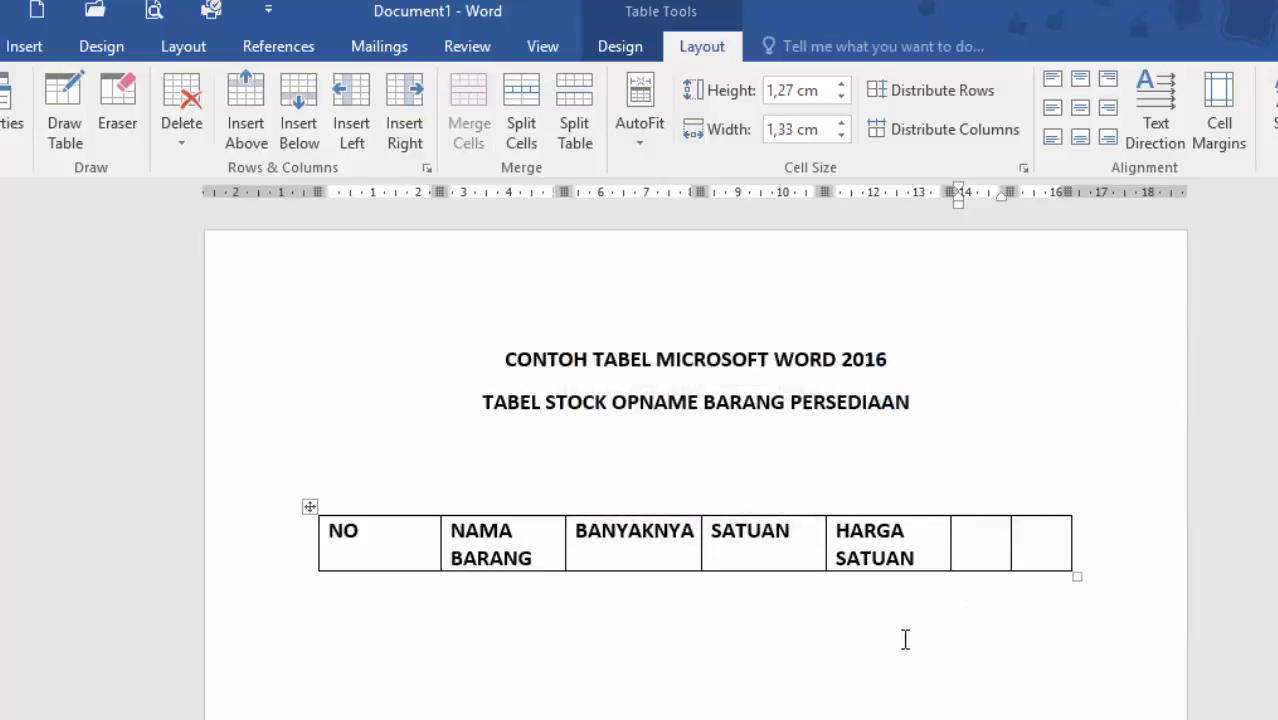
pyautogui.write('HAR')
pyautogui.write('GA TO')
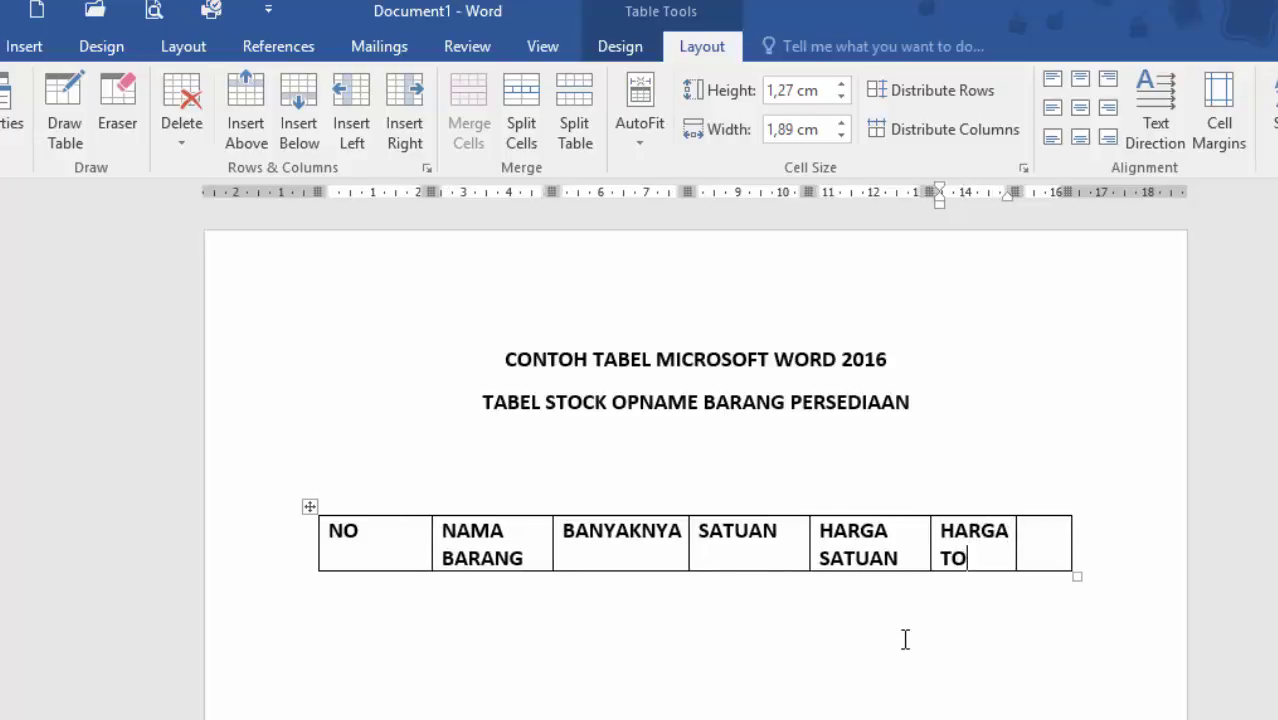
pyautogui.write('TAL')
pyautogui.press('Tab')
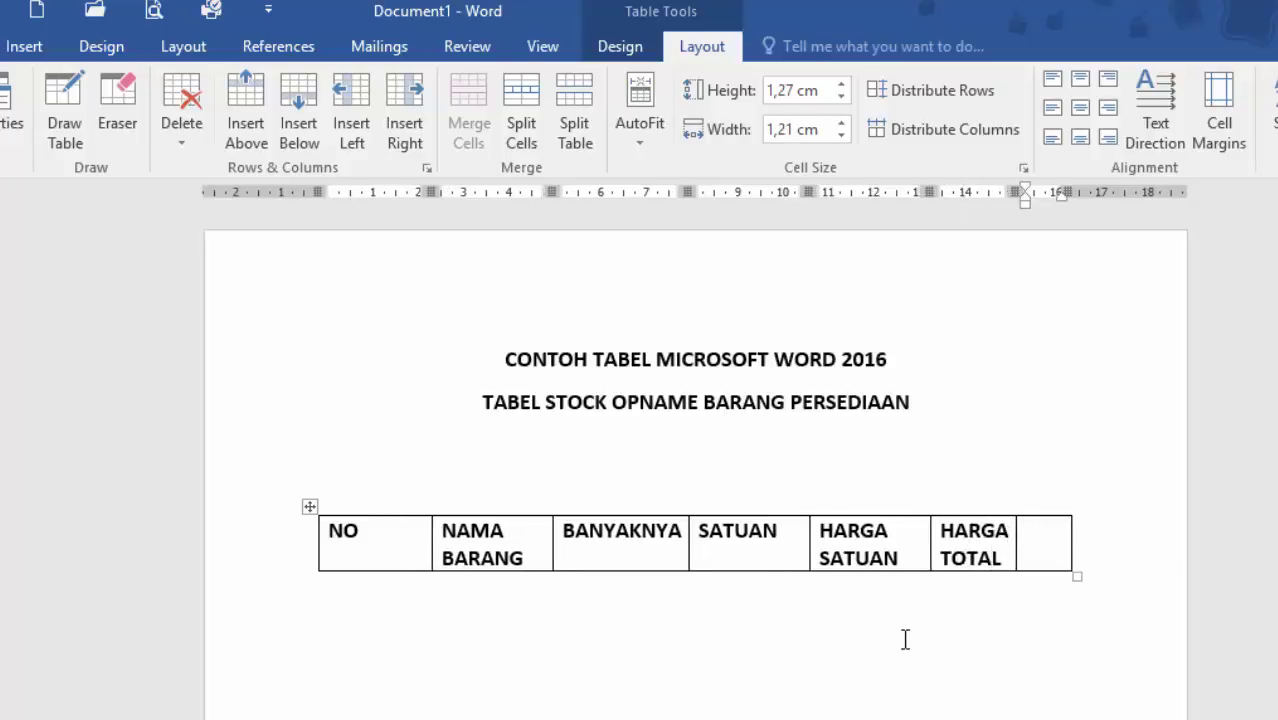
pyautogui.write('KET')
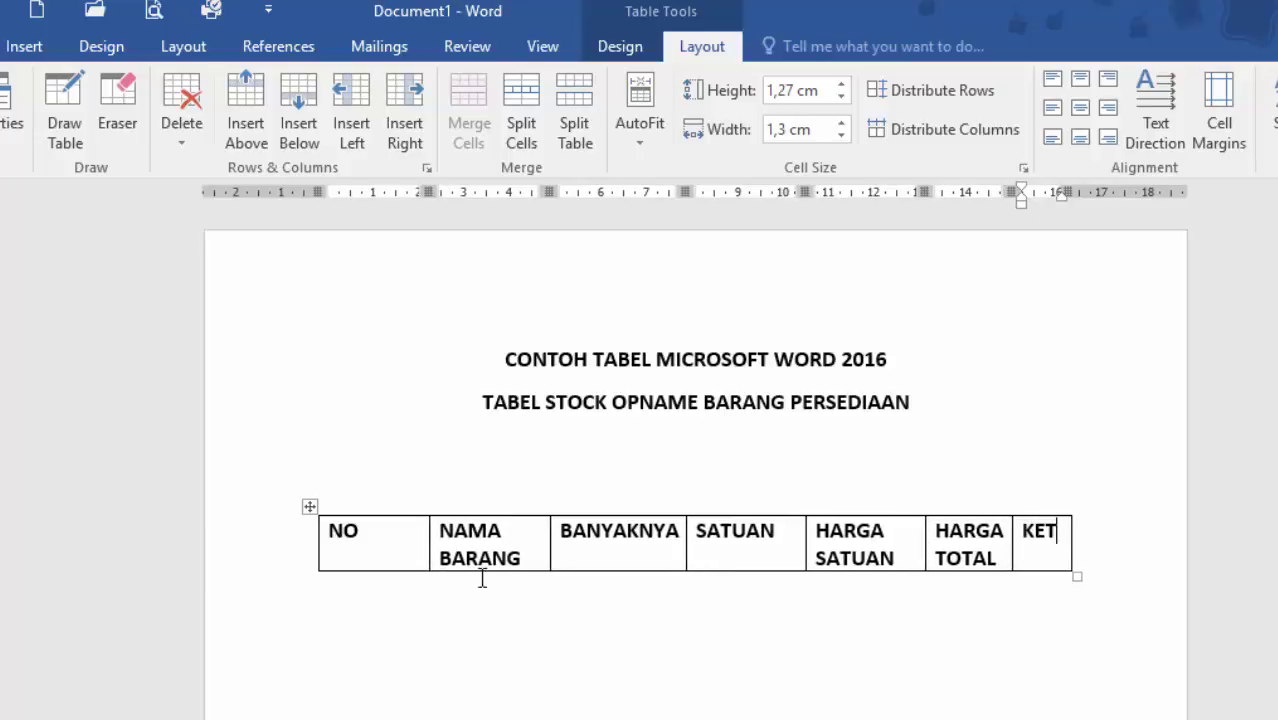
pyautogui.click(394, 536)
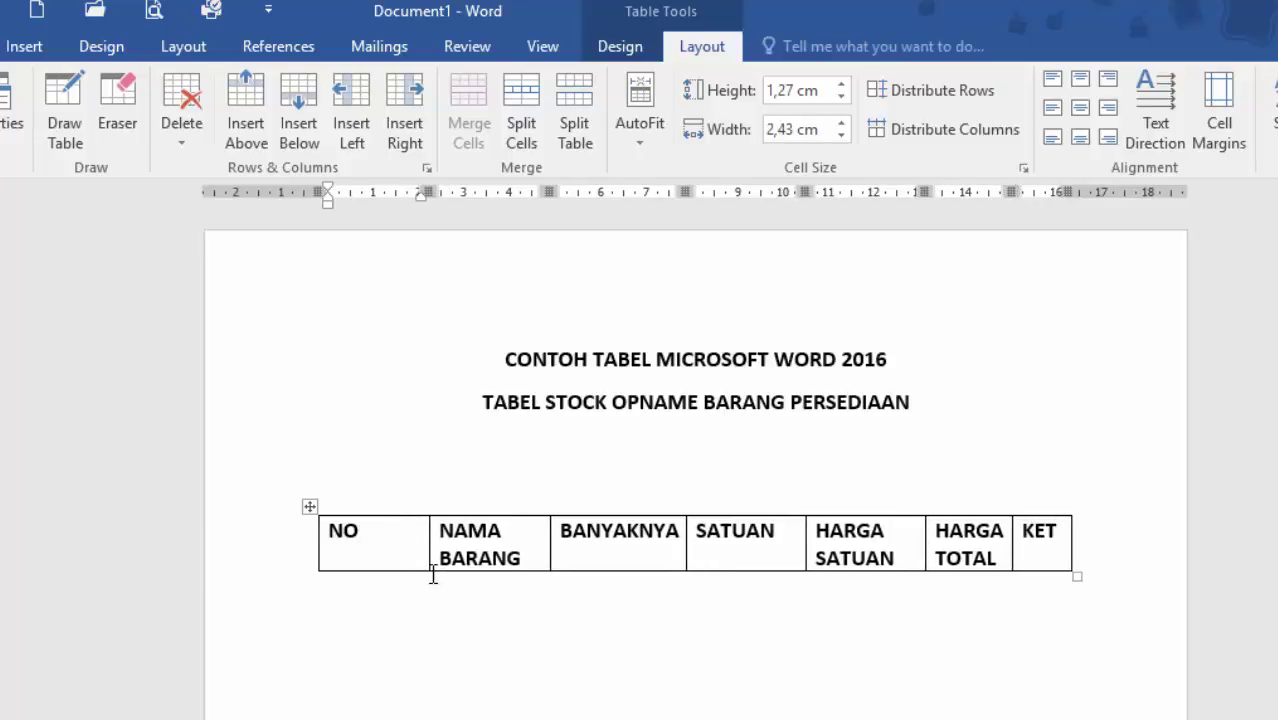
# Step: Narrow the NO column and centre the header labels in their cells
pyautogui.moveTo(426, 543)
pyautogui.mouseDown()
pyautogui.moveTo(361, 544)
pyautogui.moveTo(357, 533)
pyautogui.moveTo(1034, 537)
pyautogui.moveTo(1070, 505)
pyautogui.mouseUp()
pyautogui.click(617, 48)
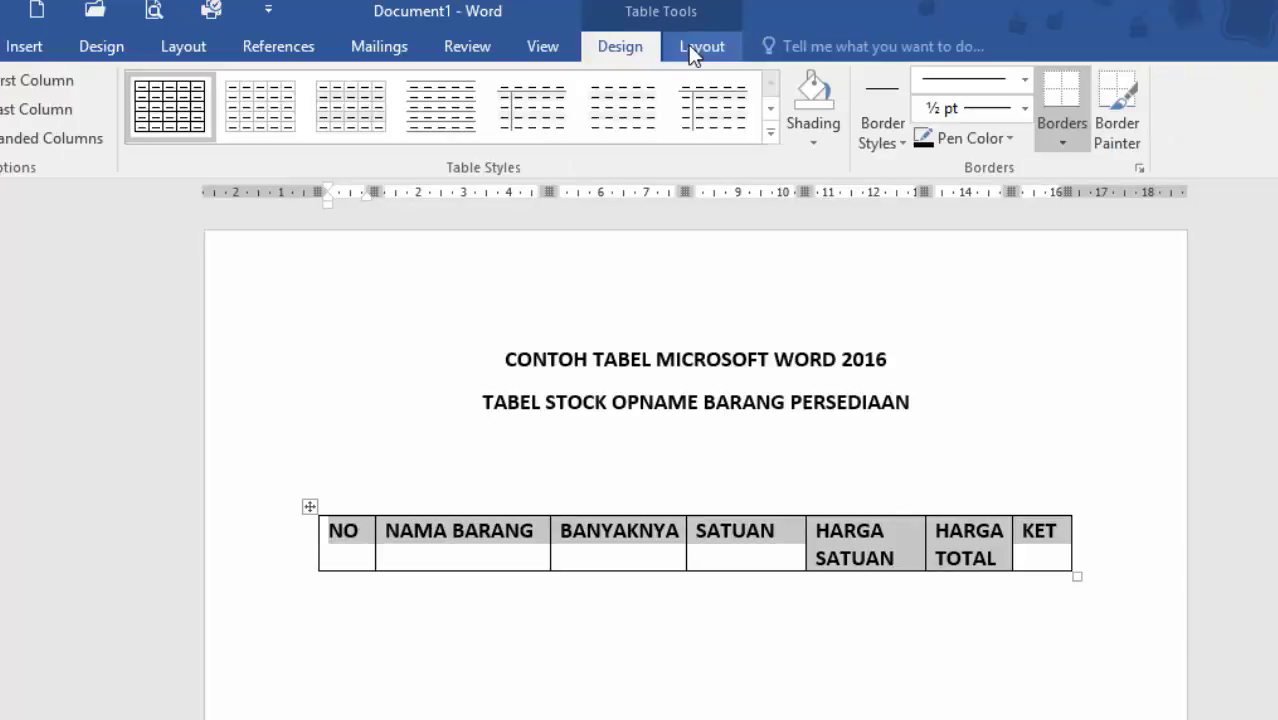
pyautogui.click(690, 46)
pyautogui.click(1080, 109)
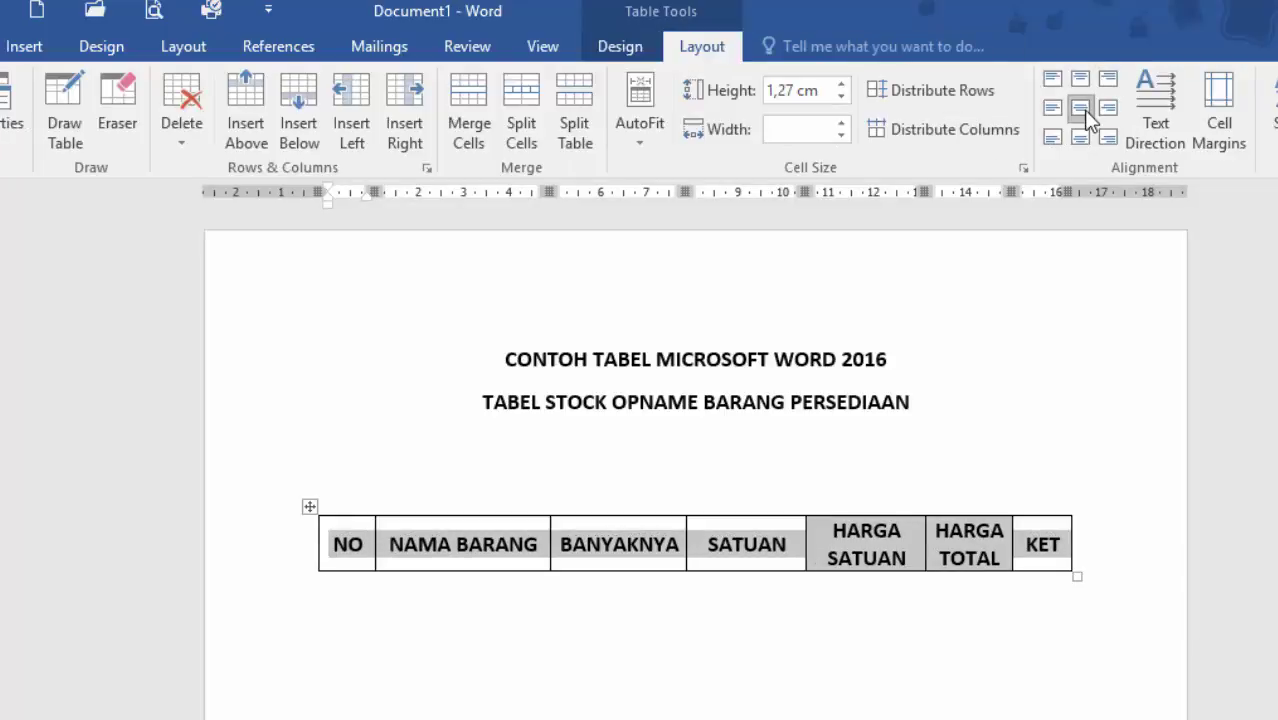
pyautogui.click(455, 556)
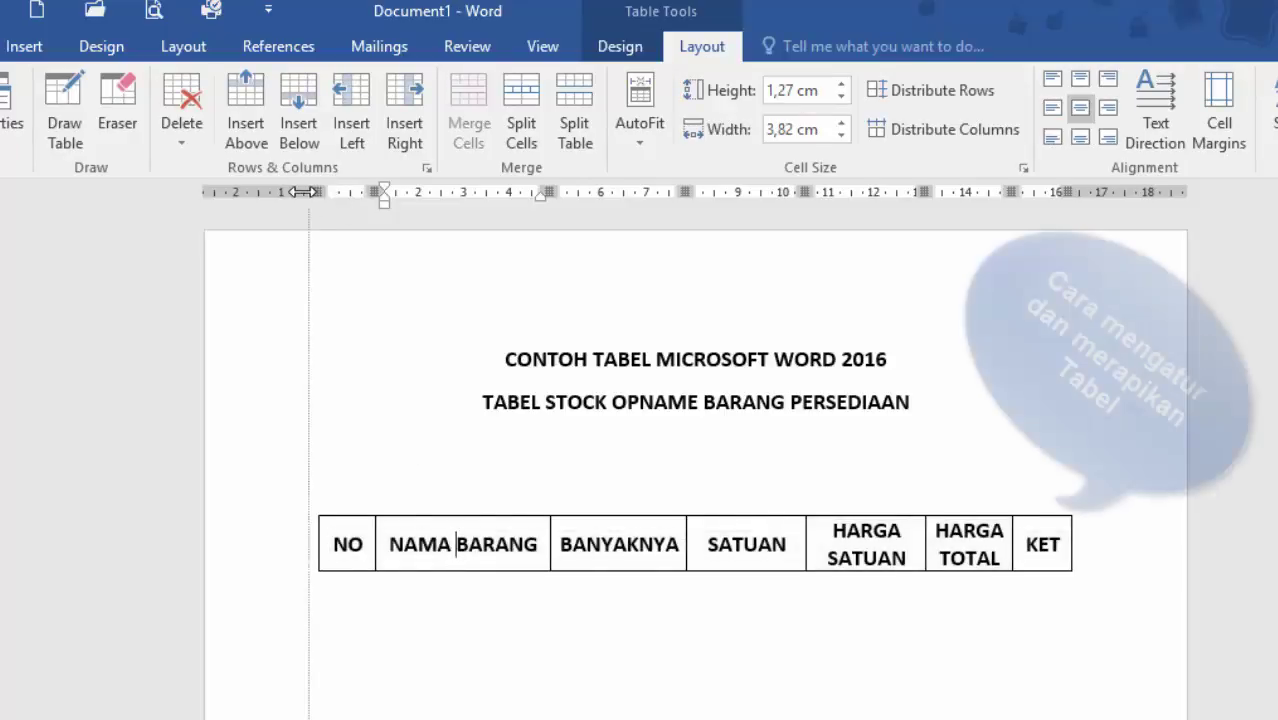
# Step: Shift the table left and widen the KET, HARGA TOTAL, HARGA SATUAN and BANYAKNYA columns
pyautogui.moveTo(318, 186); pyautogui.dragTo(284, 186)
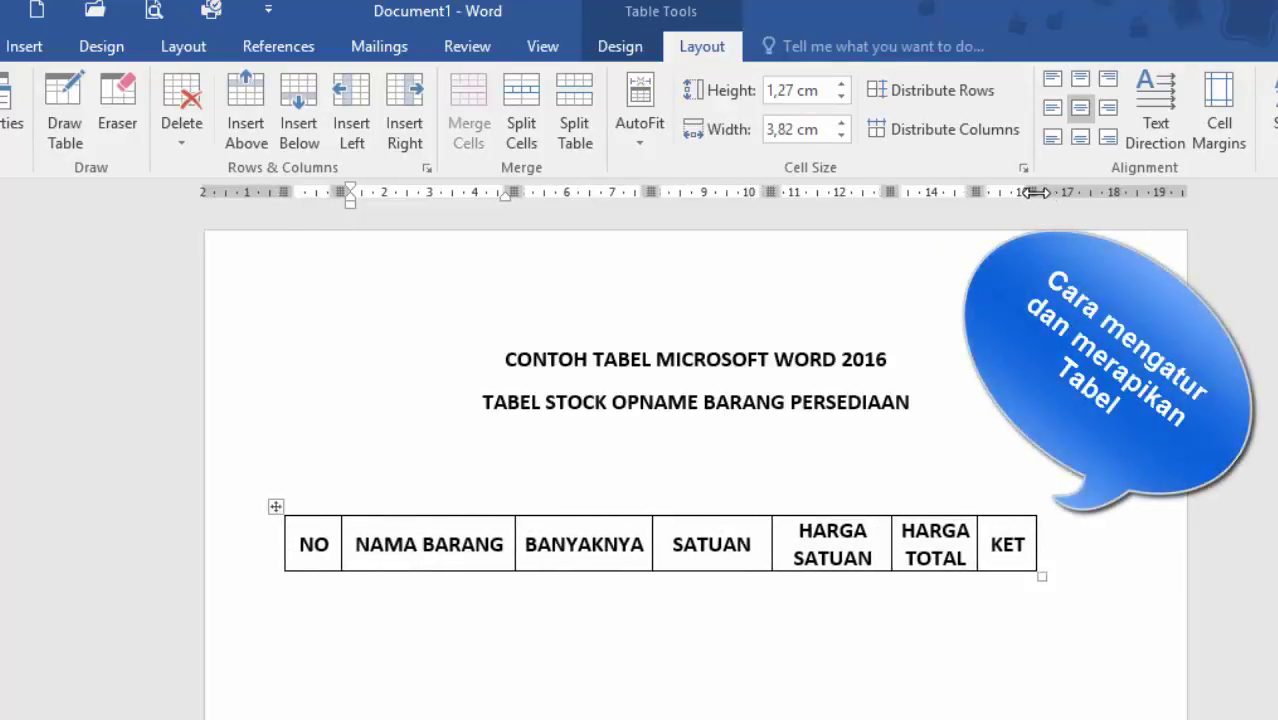
pyautogui.moveTo(1030, 191); pyautogui.dragTo(1092, 191)
pyautogui.moveTo(984, 187); pyautogui.dragTo(1047, 191)
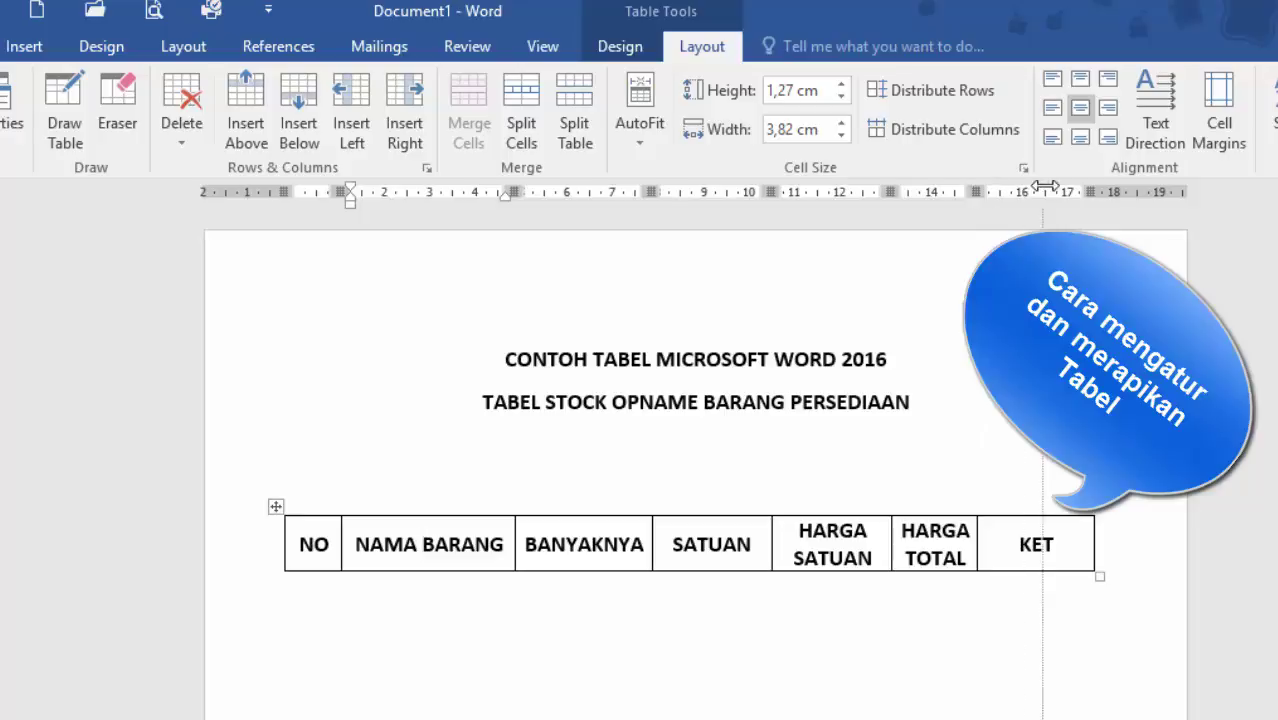
pyautogui.moveTo(1166, 191); pyautogui.dragTo(1128, 191)
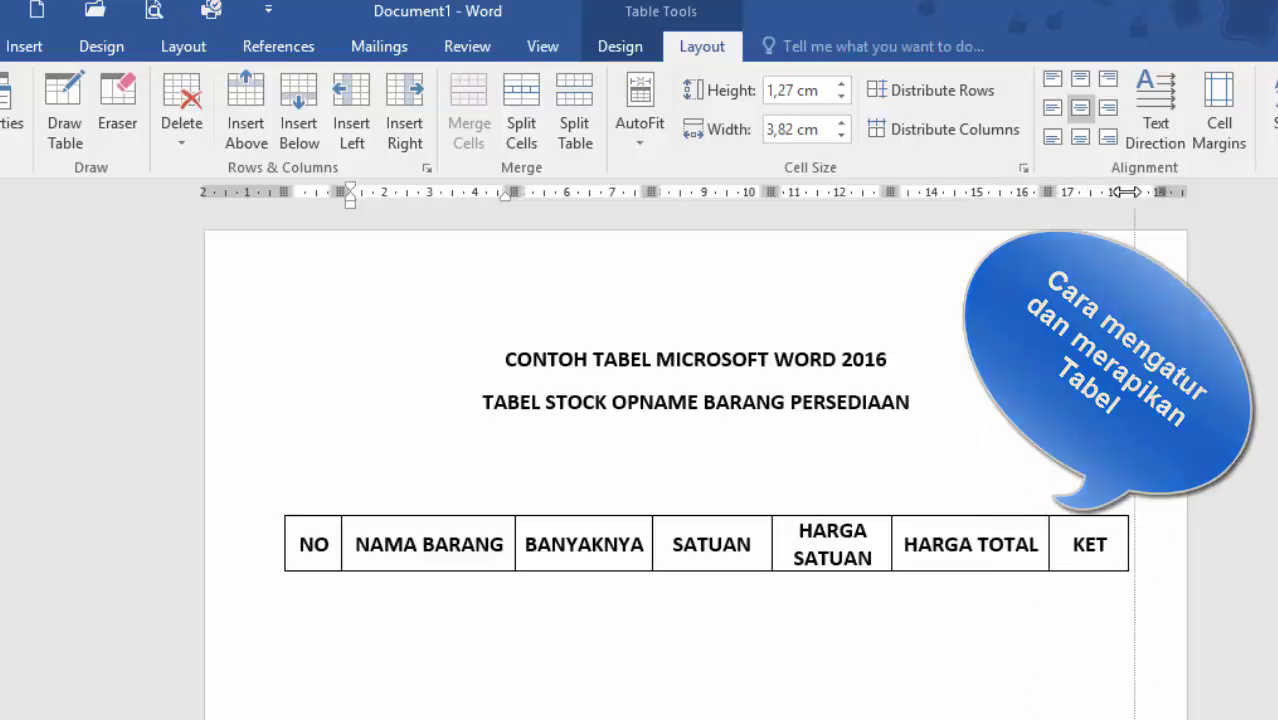
pyautogui.moveTo(895, 188); pyautogui.dragTo(911, 191)
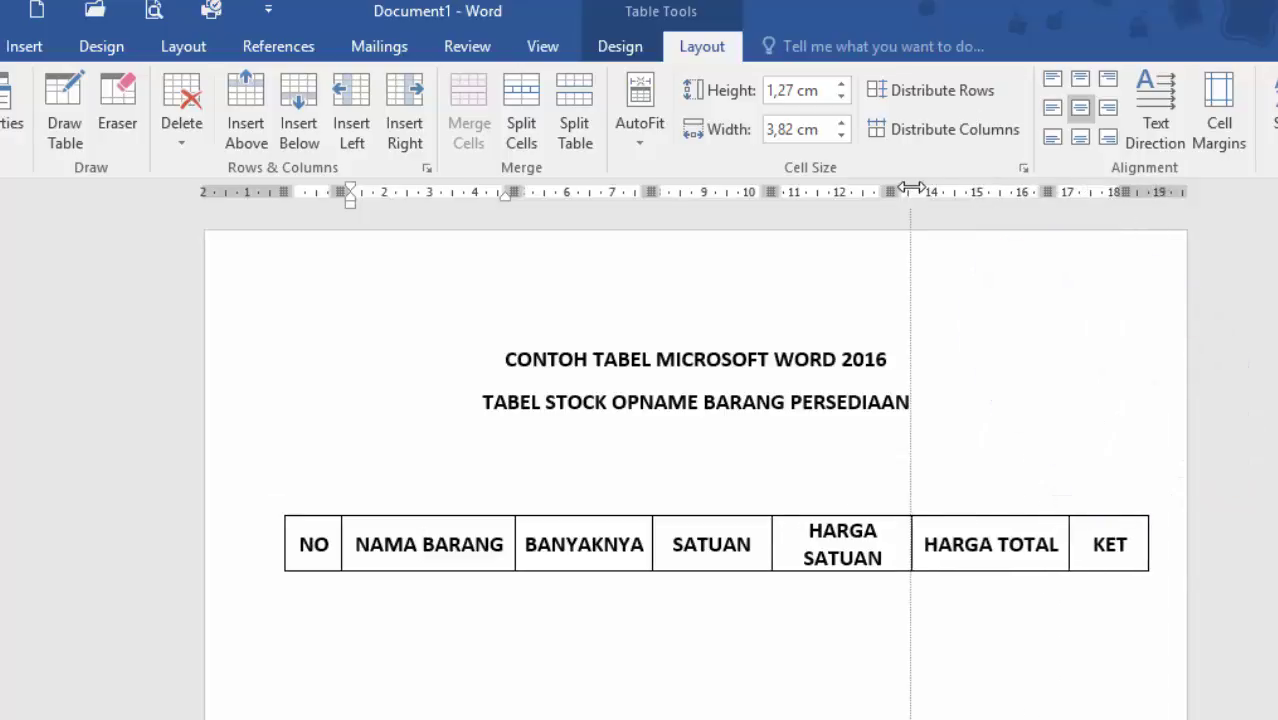
pyautogui.moveTo(652, 195); pyautogui.dragTo(670, 195)
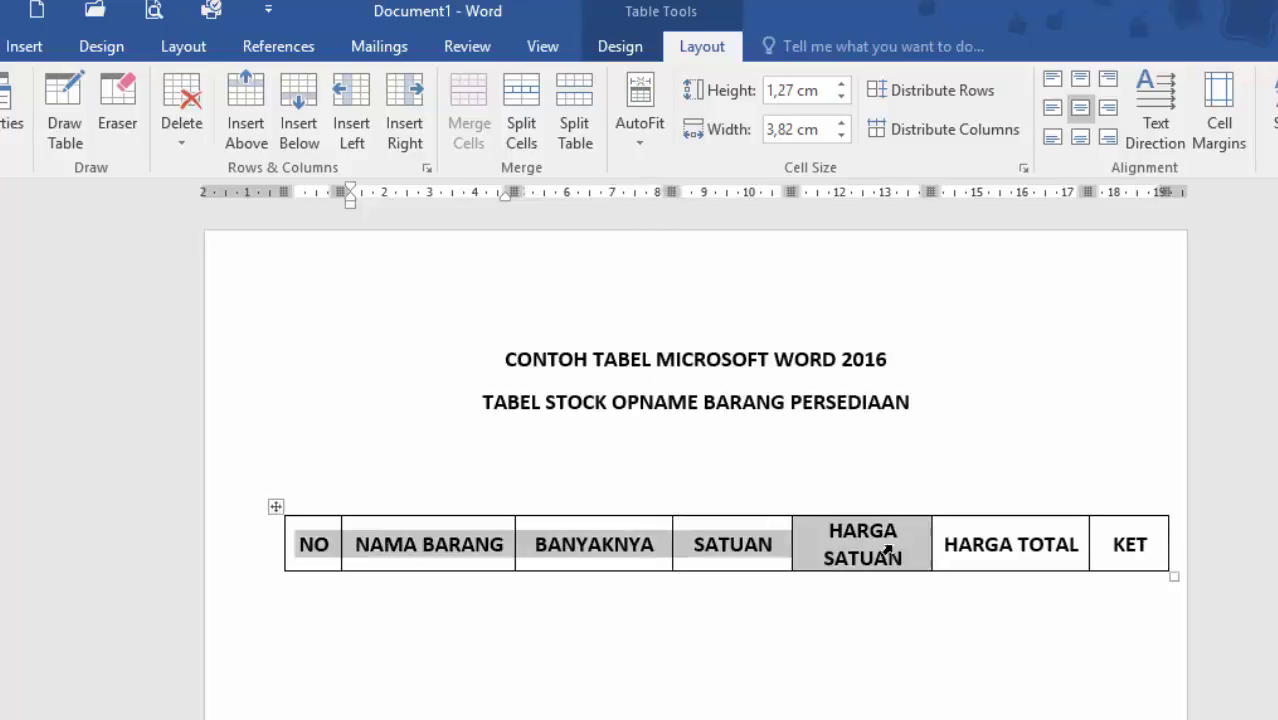
pyautogui.moveTo(285, 548); pyautogui.dragTo(1098, 545)
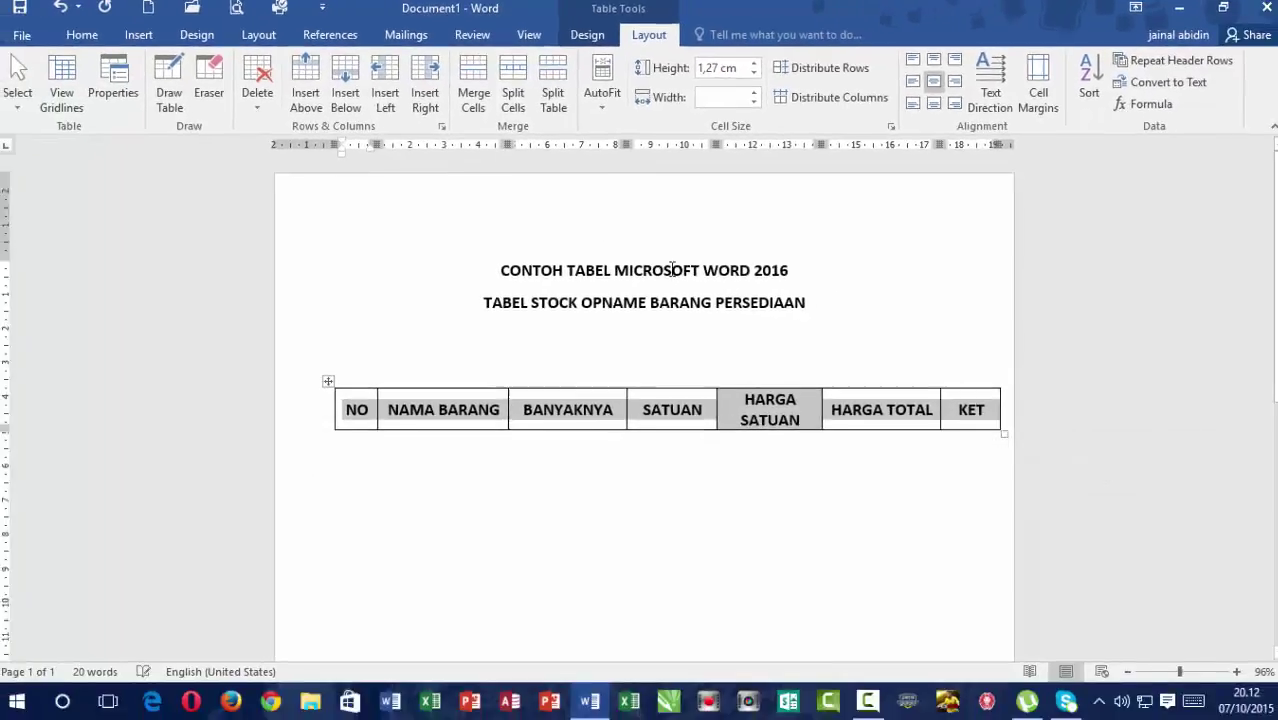
# Step: Reduce the header text to 11 pt
pyautogui.click(100, 36)
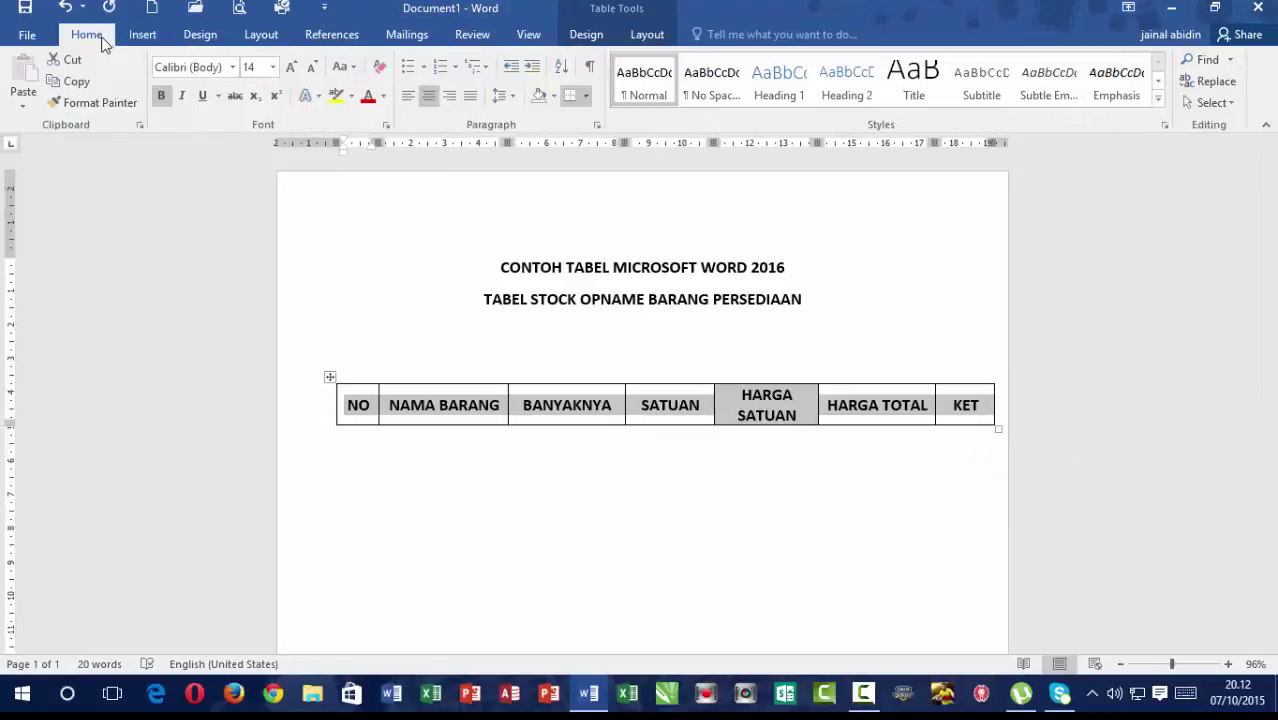
pyautogui.click(310, 66)
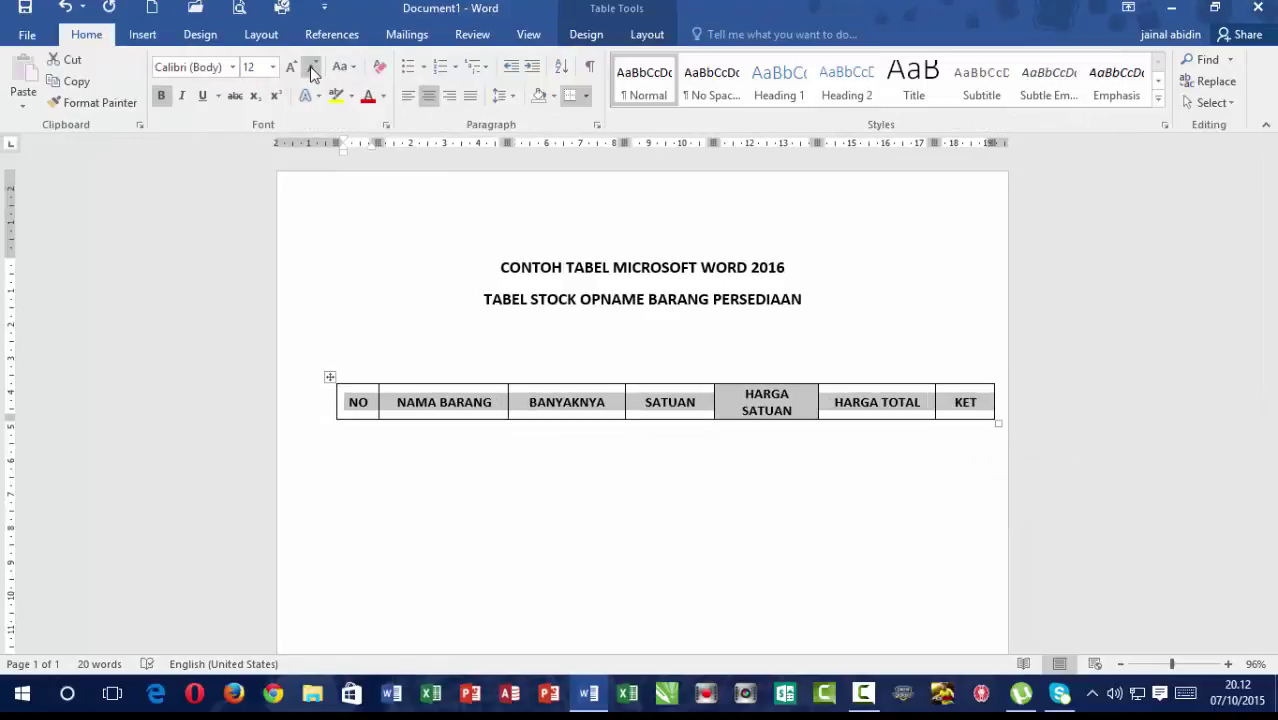
pyautogui.click(310, 66)
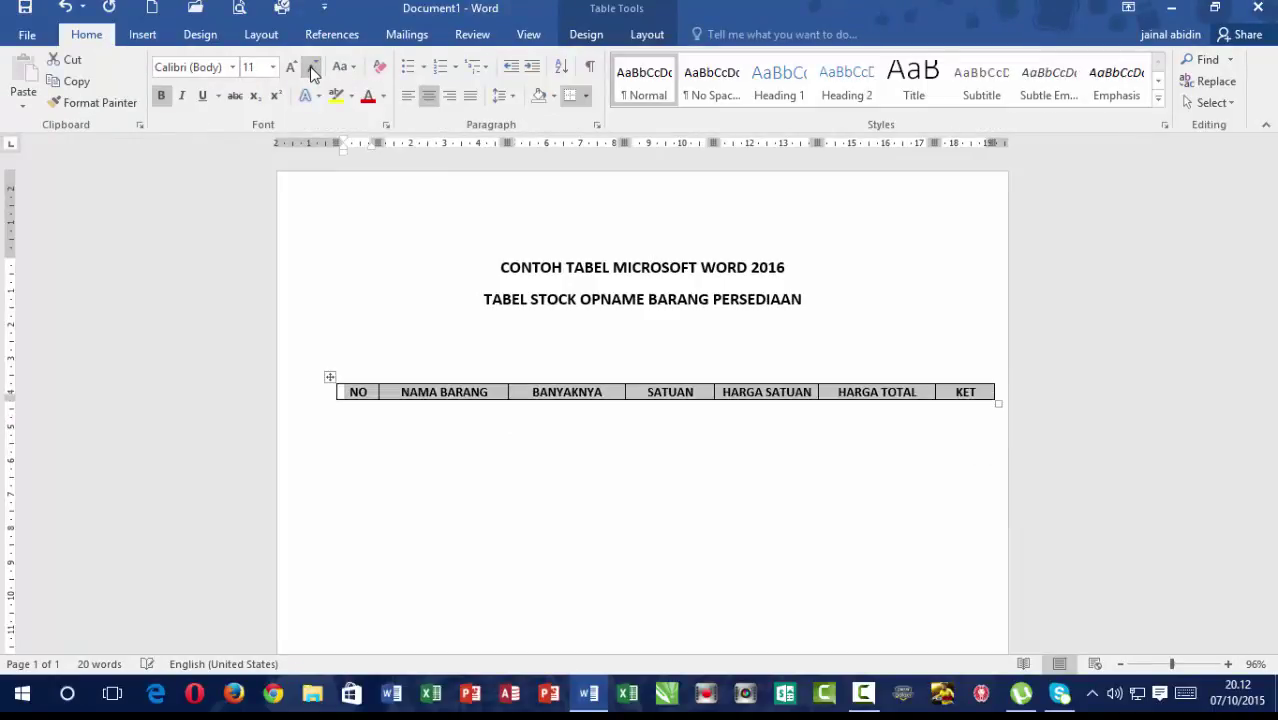
# Step: Add an empty row below the header and make the header row about 1.26 cm tall
pyautogui.click(982, 392)
pyautogui.press('Tab')
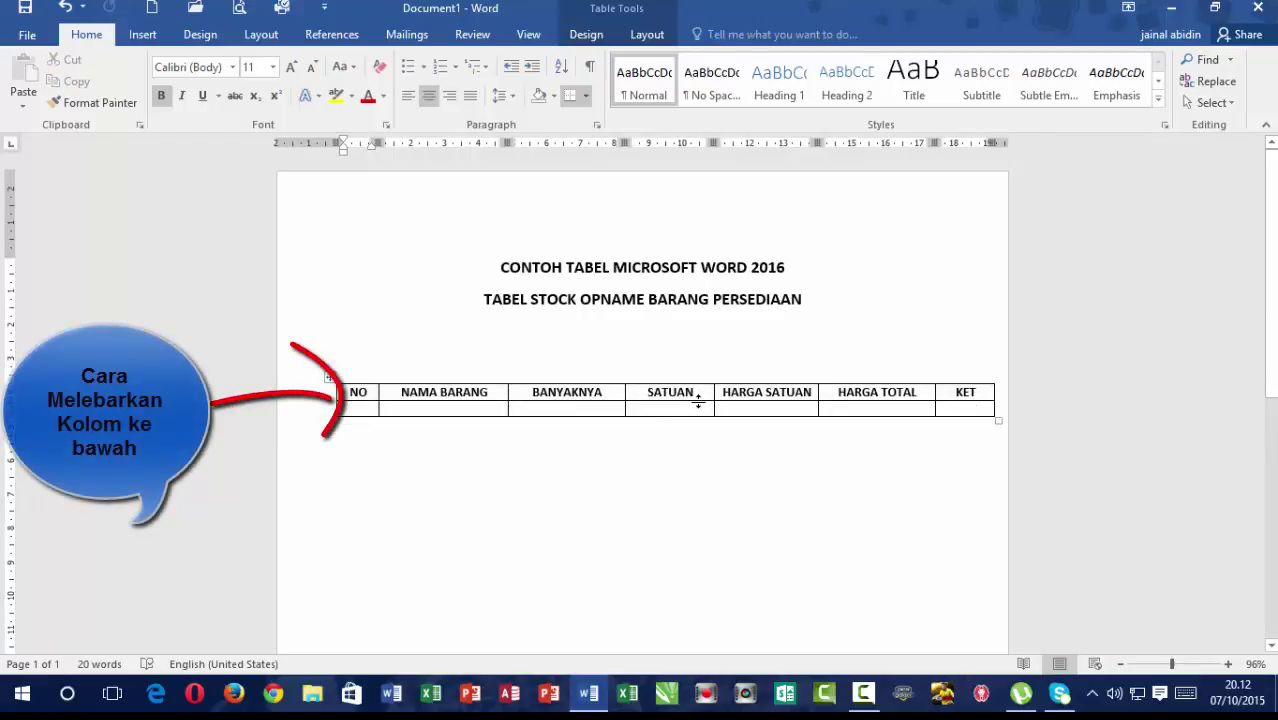
pyautogui.moveTo(702, 400); pyautogui.dragTo(700, 424)
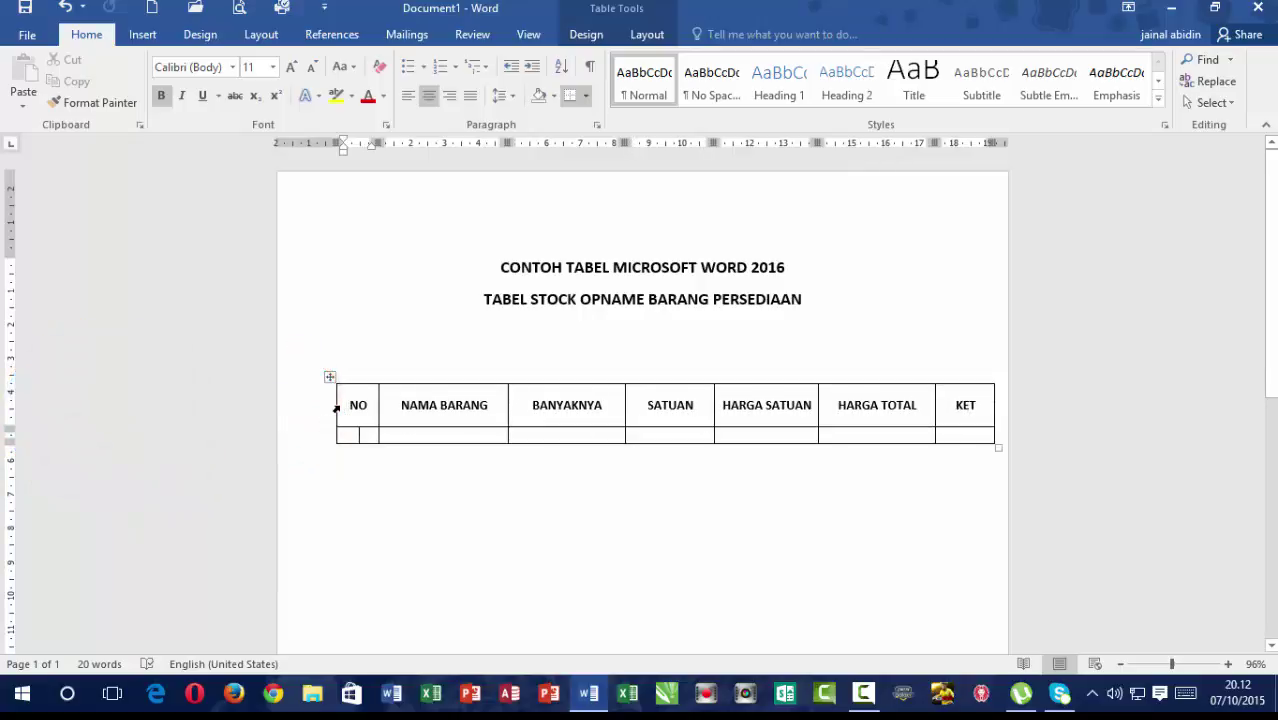
pyautogui.moveTo(339, 408); pyautogui.dragTo(955, 403)
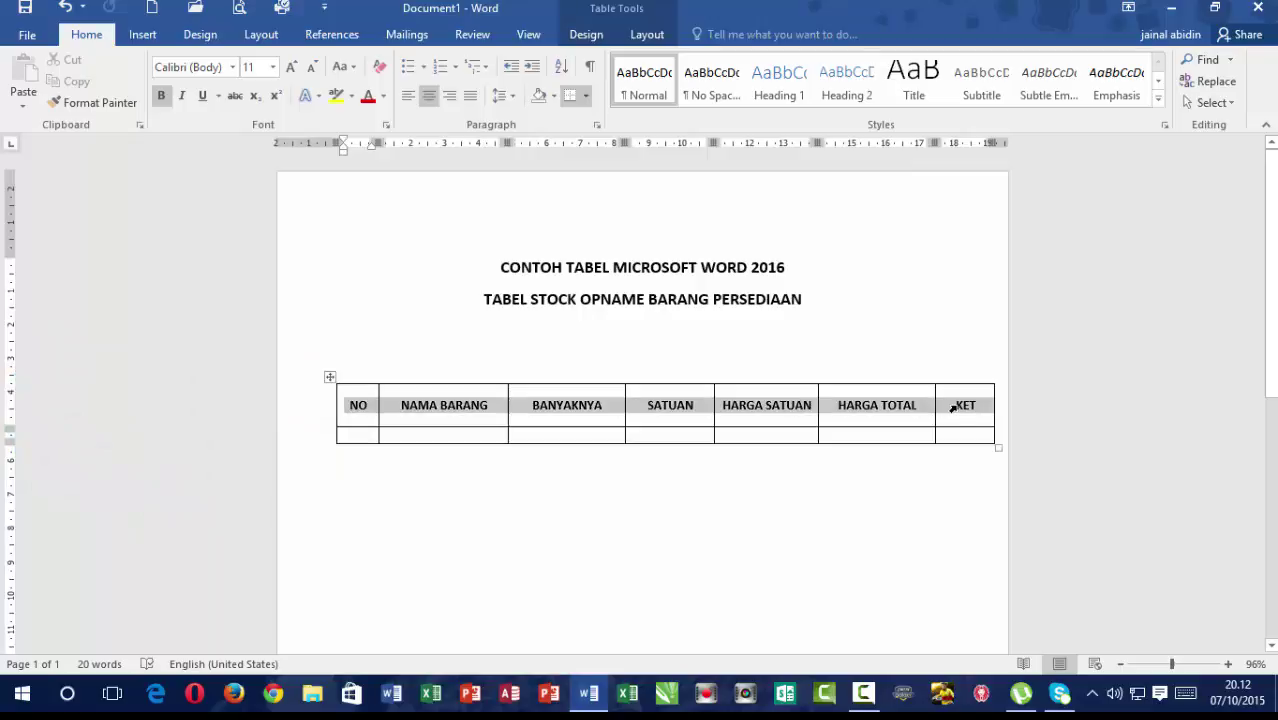
pyautogui.click(656, 35)
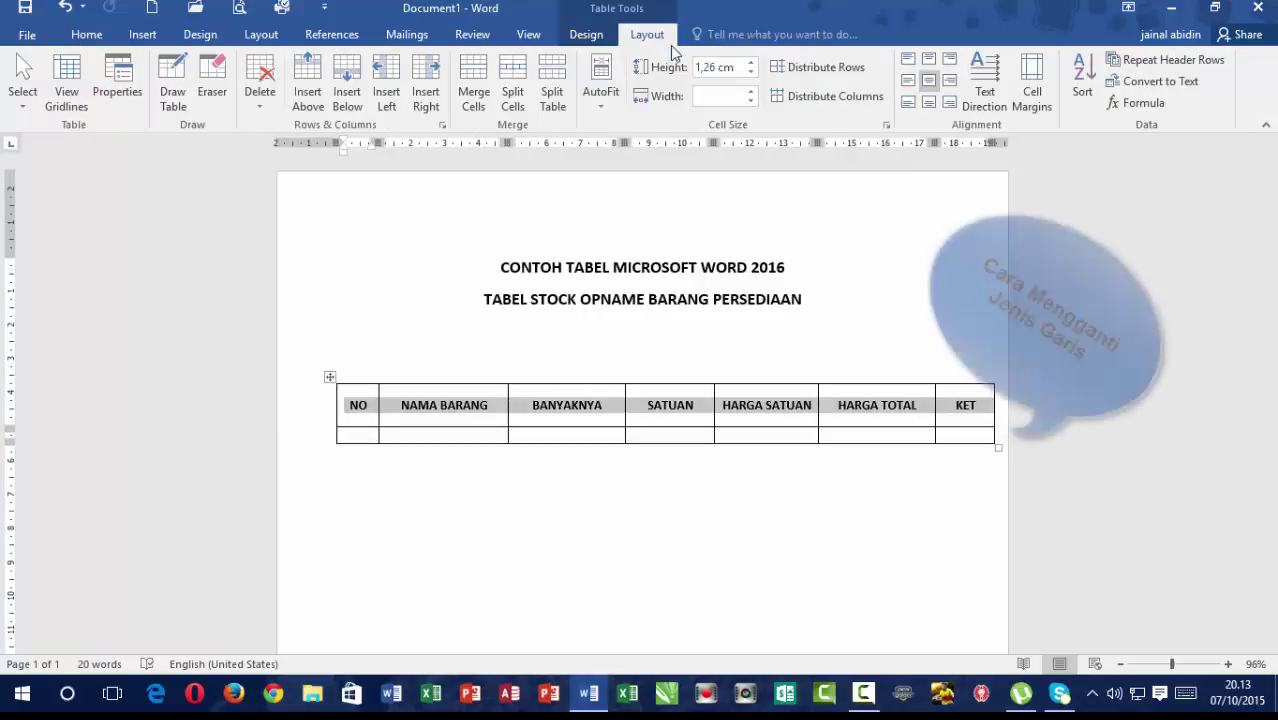
# Step: Apply a double-line bottom border to the header row through Borders and Shading
pyautogui.click(588, 35)
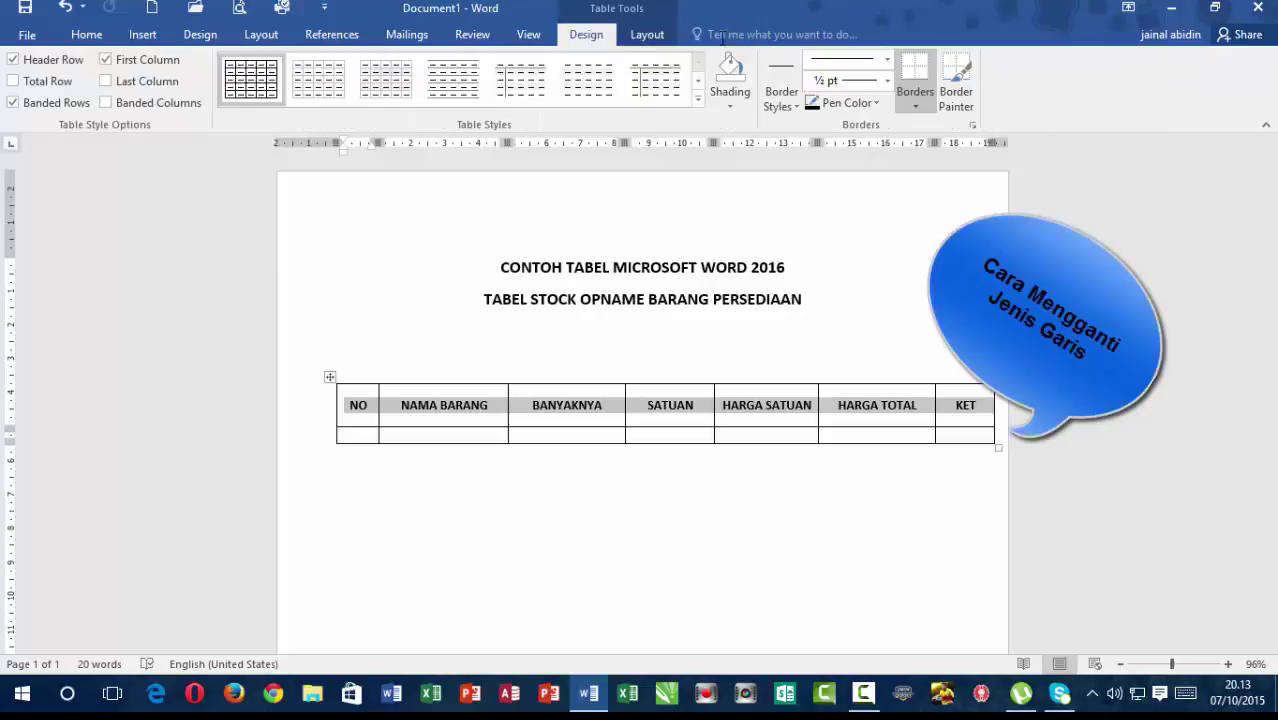
pyautogui.click(917, 105)
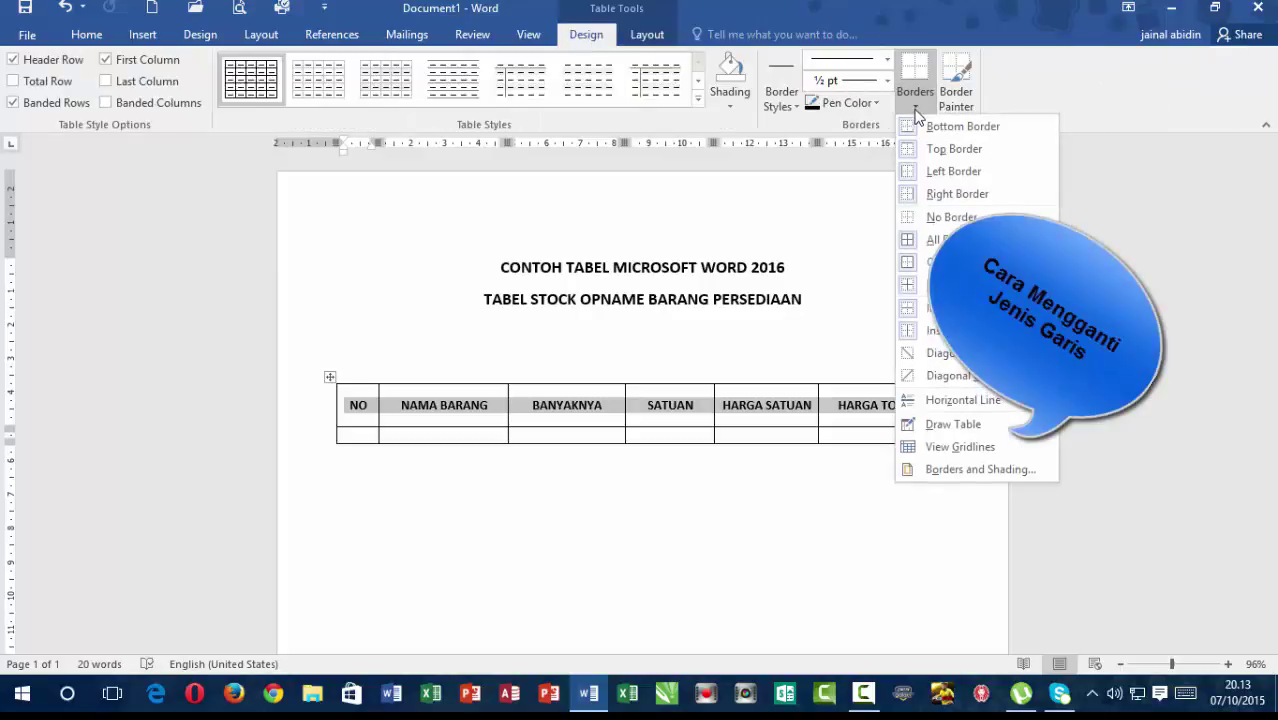
pyautogui.click(968, 470)
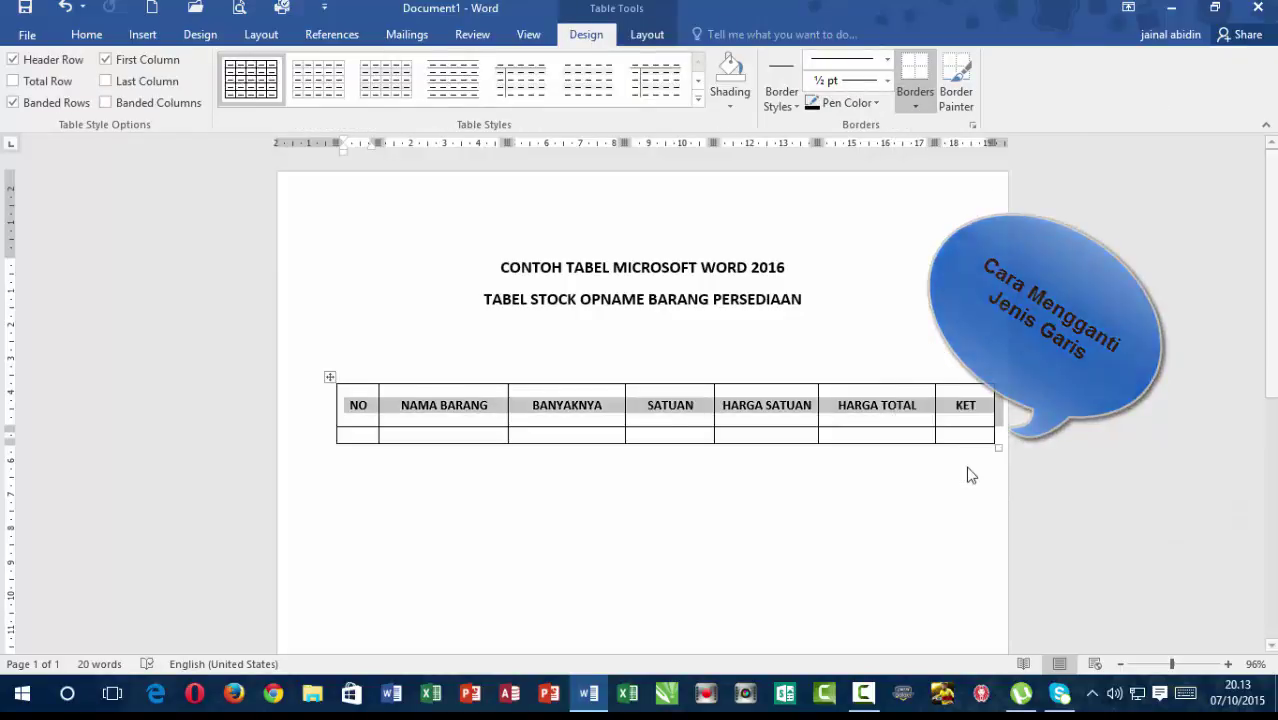
pyautogui.click(424, 404)
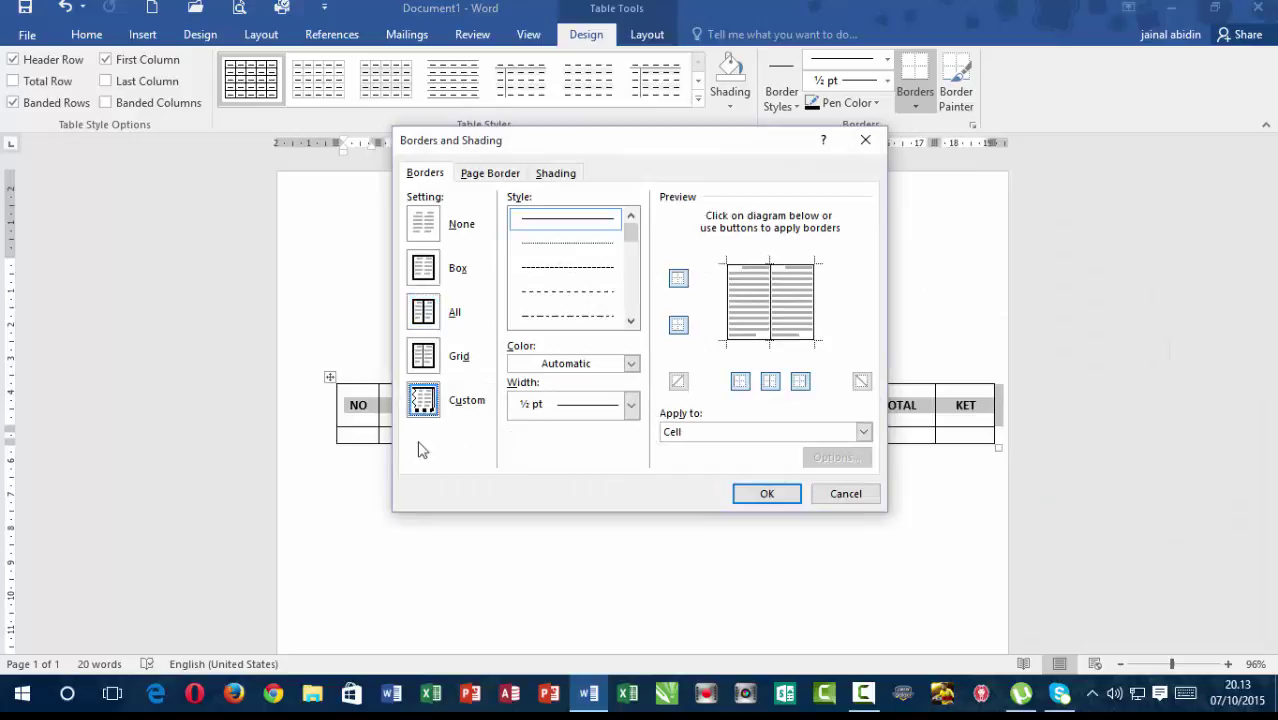
pyautogui.click(631, 321)
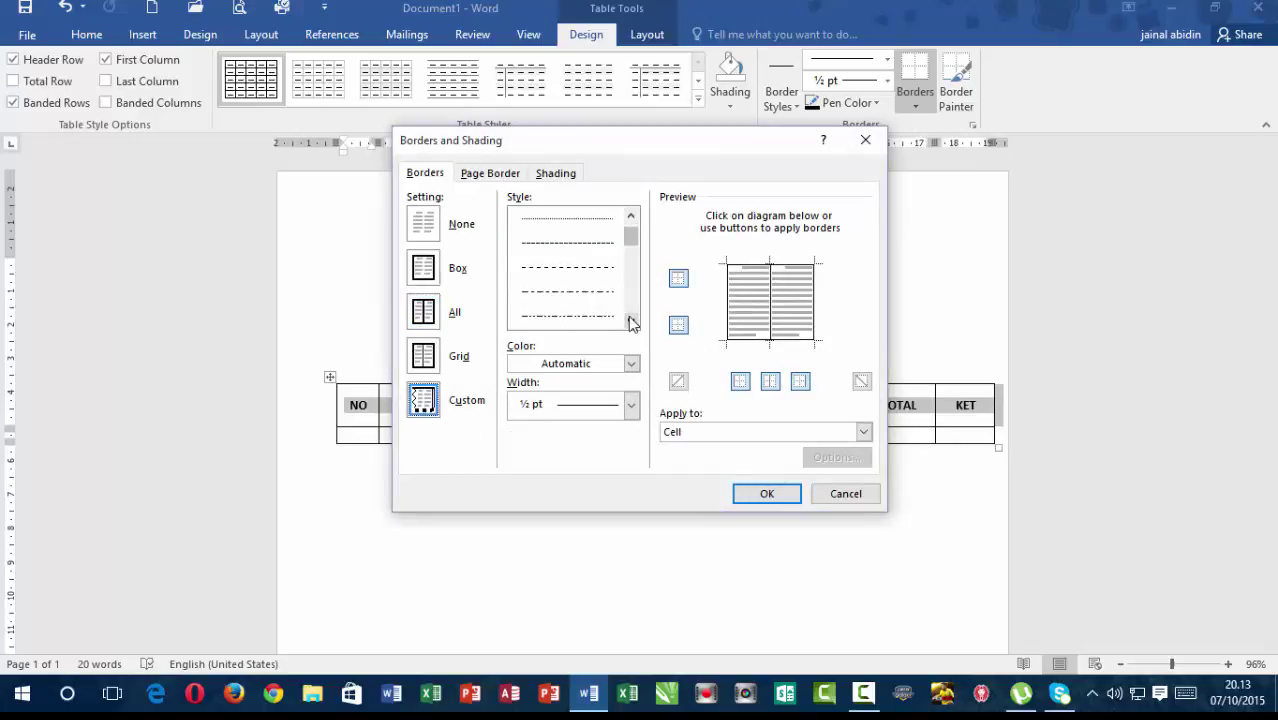
pyautogui.click(631, 321)
pyautogui.click(631, 321)
pyautogui.click(603, 303)
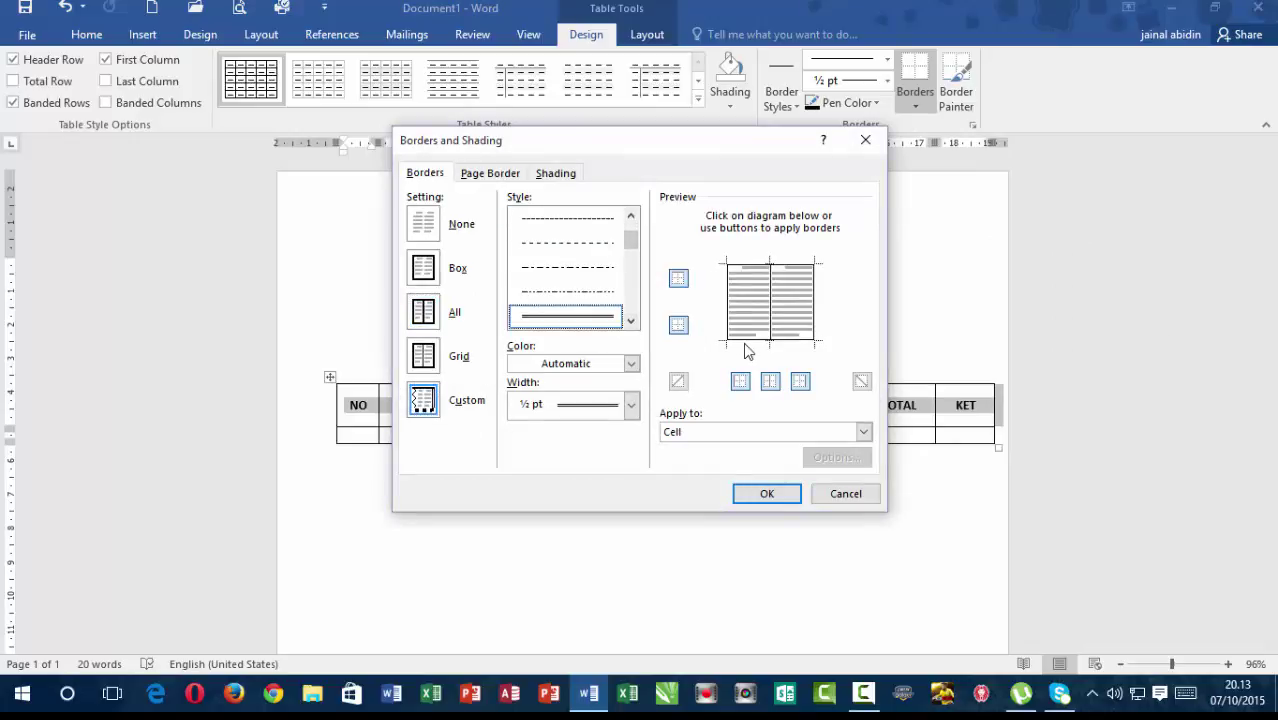
pyautogui.click(747, 338)
pyautogui.click(775, 494)
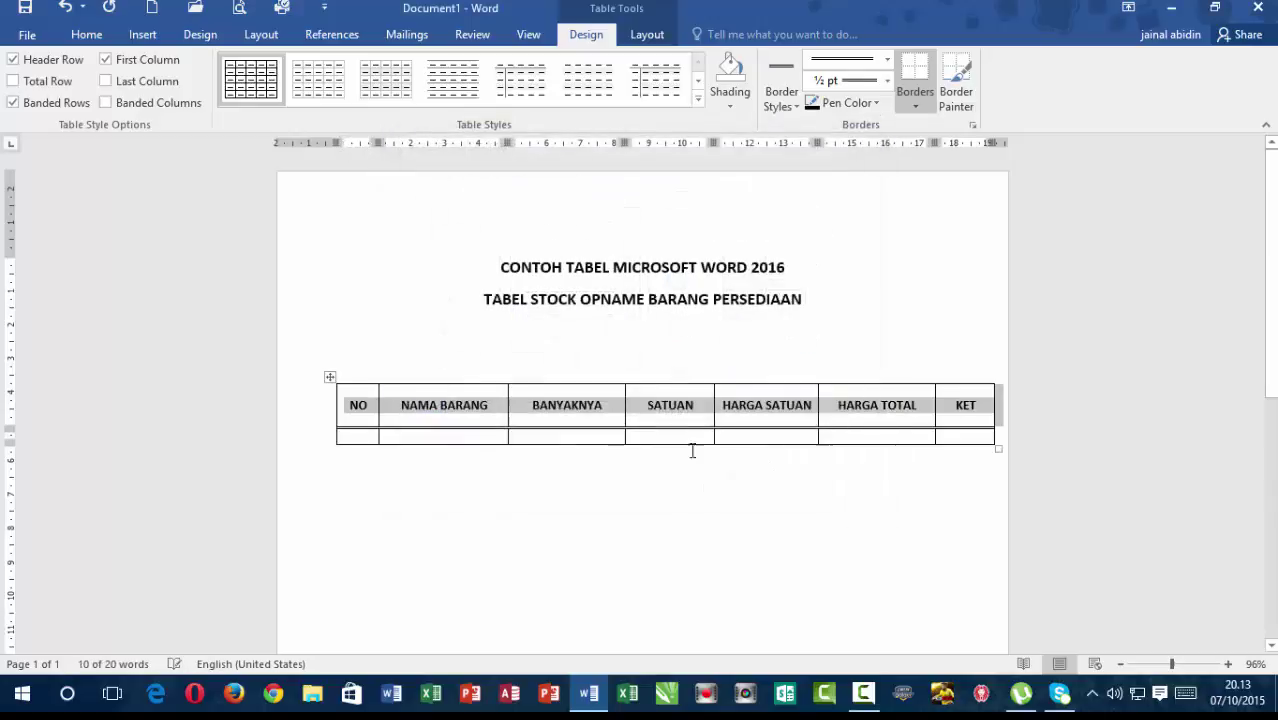
pyautogui.click(378, 438)
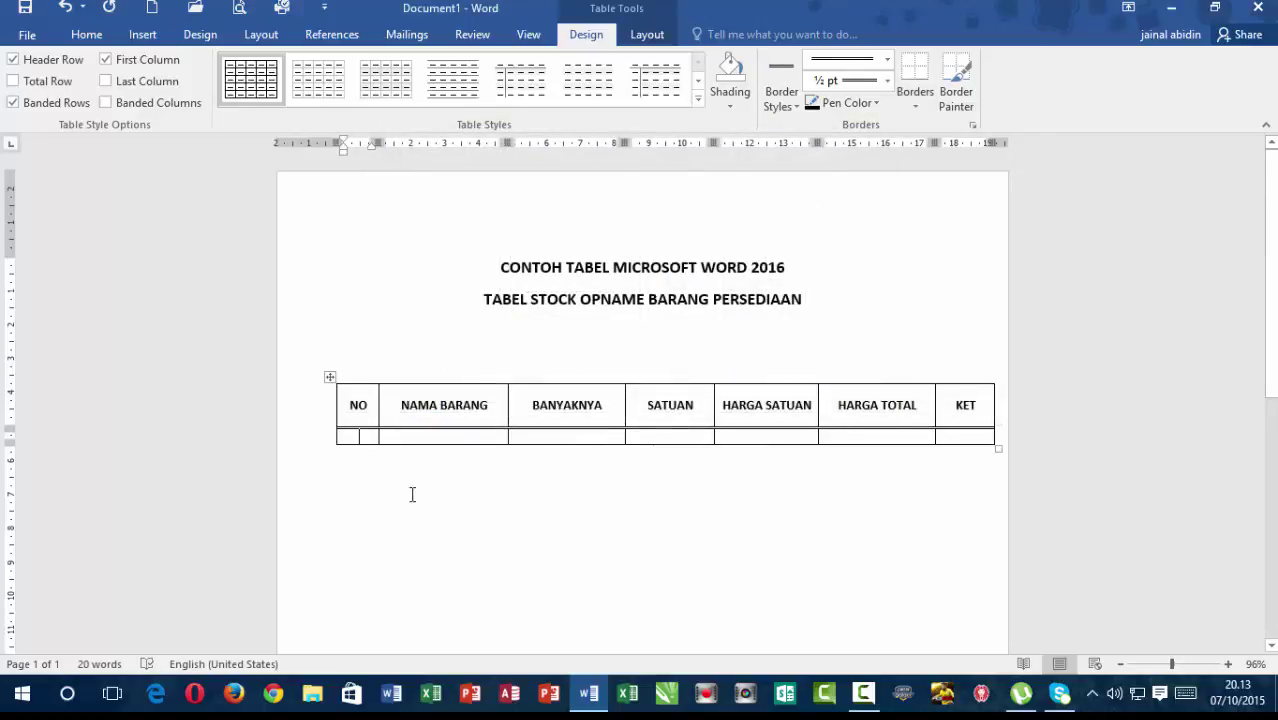
# Step: Enter 1. in the NO cell and remove bold from the first item row
pyautogui.write('1.')
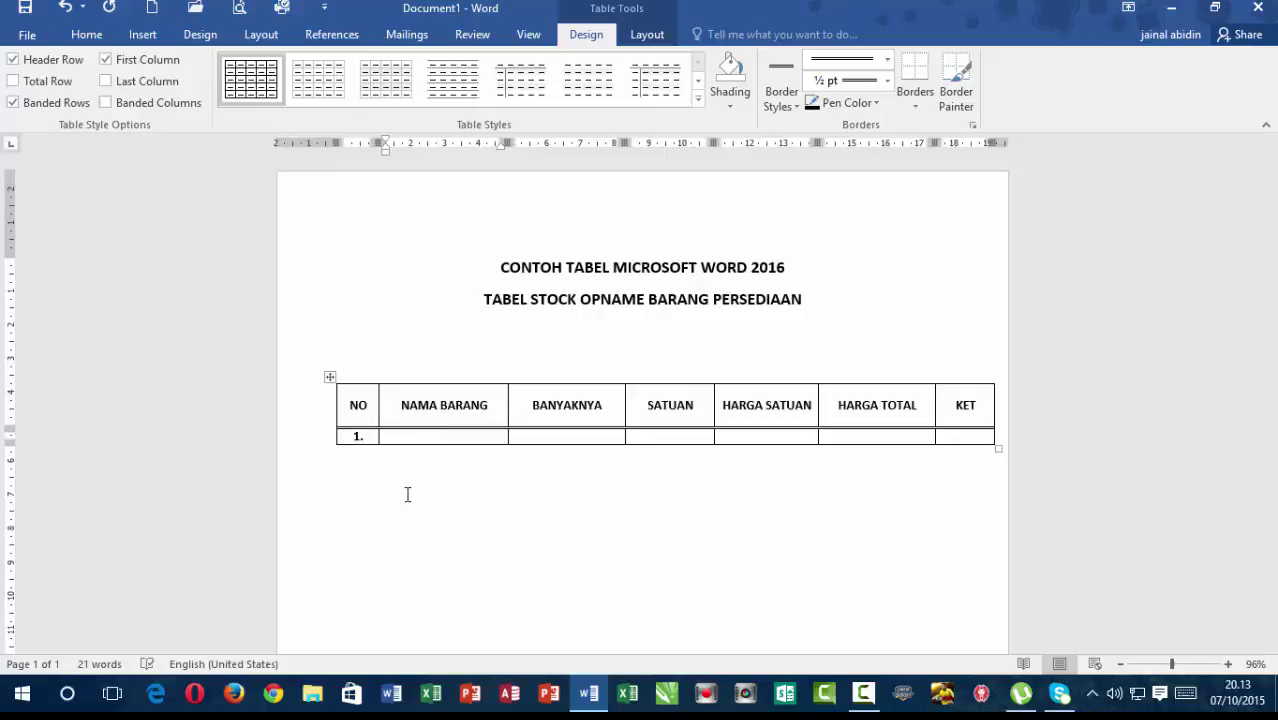
pyautogui.press('Tab')
pyautogui.moveTo(340, 441); pyautogui.dragTo(944, 437)
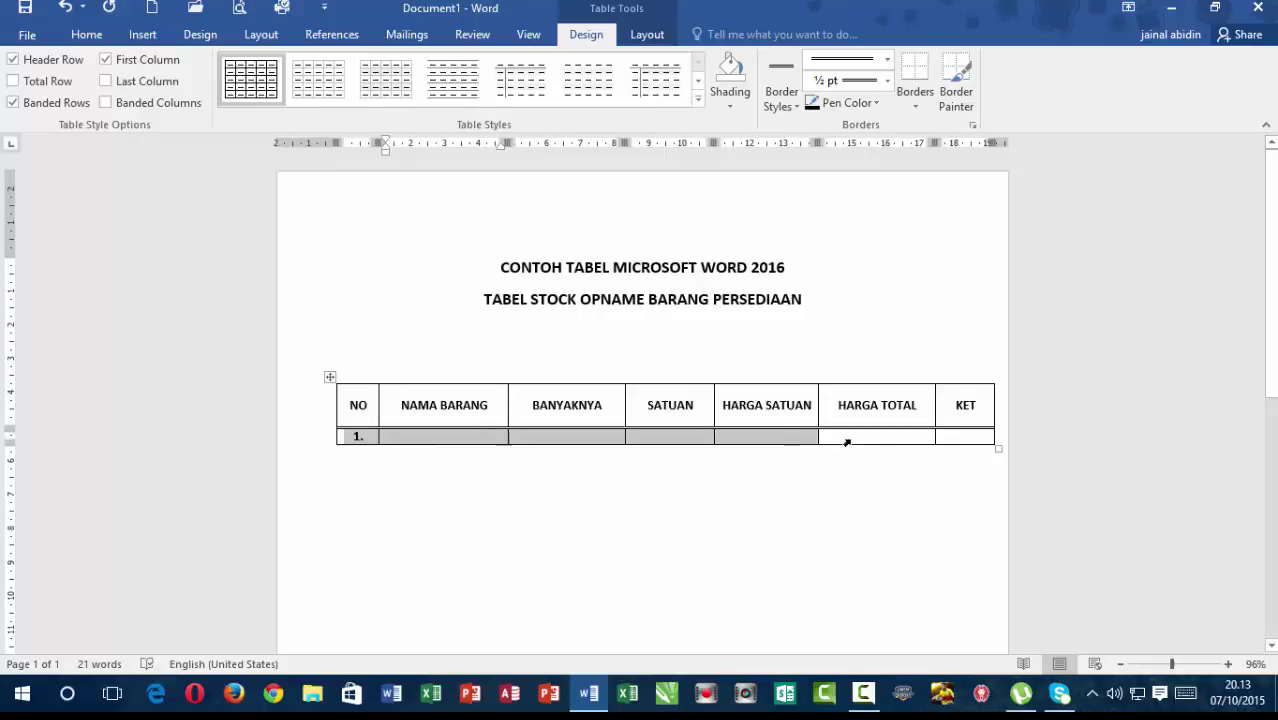
pyautogui.click(87, 36)
pyautogui.click(161, 95)
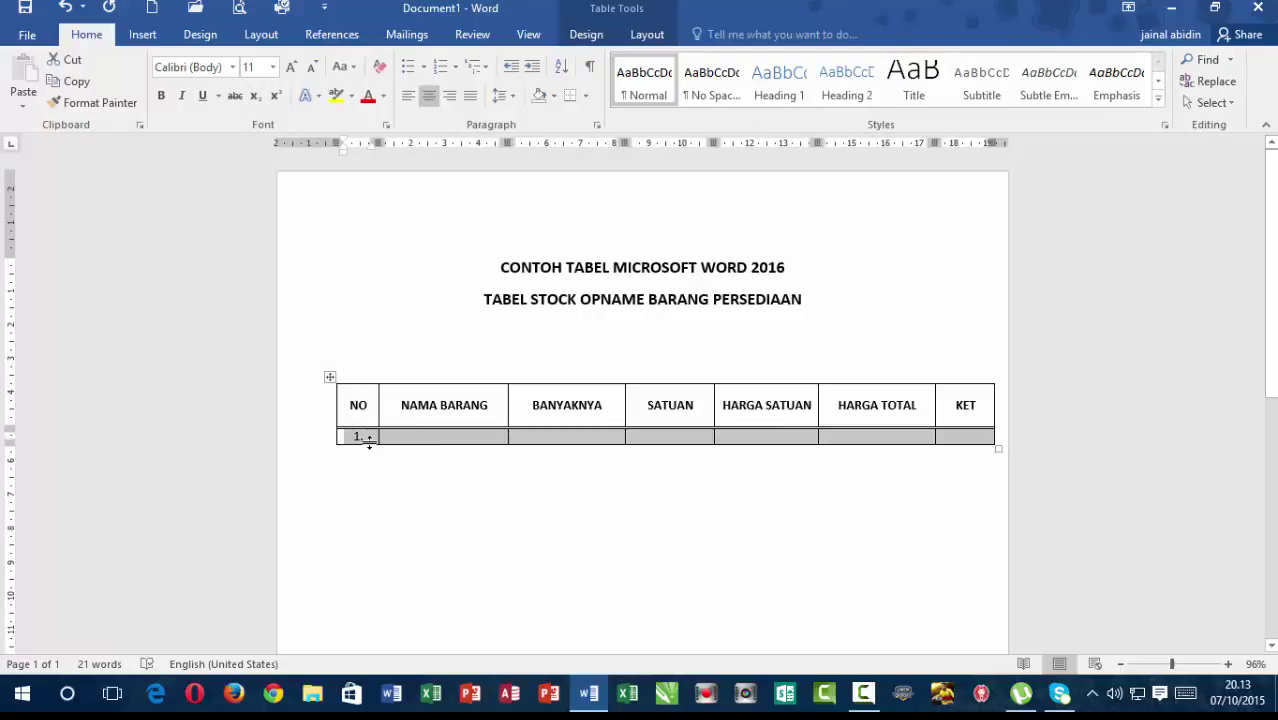
pyautogui.click(366, 441)
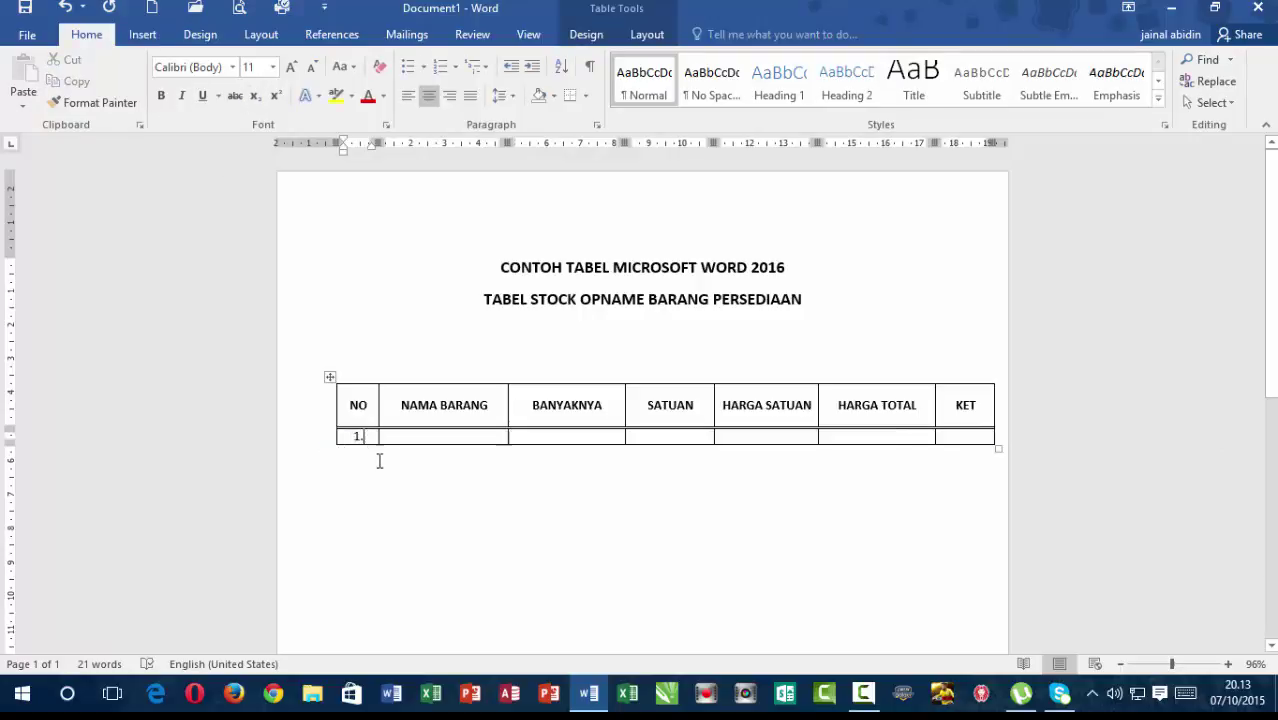
# Step: Fill in Kertas HVS 70 Gram SIDU, 10, RIM and 42000, widening NAMA BARANG
pyautogui.press('Tab')
pyautogui.write('kERTAS ')
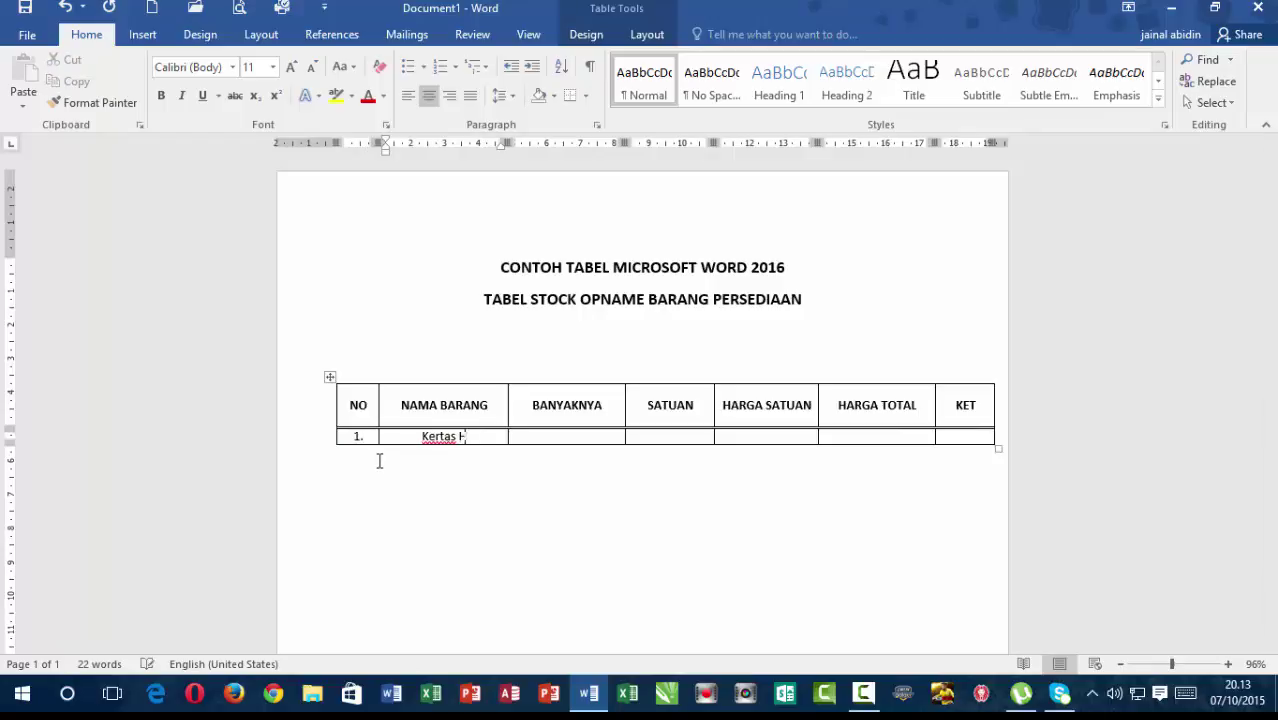
pyautogui.write('HVS ')
pyautogui.write('70 G')
pyautogui.write('ram SU')
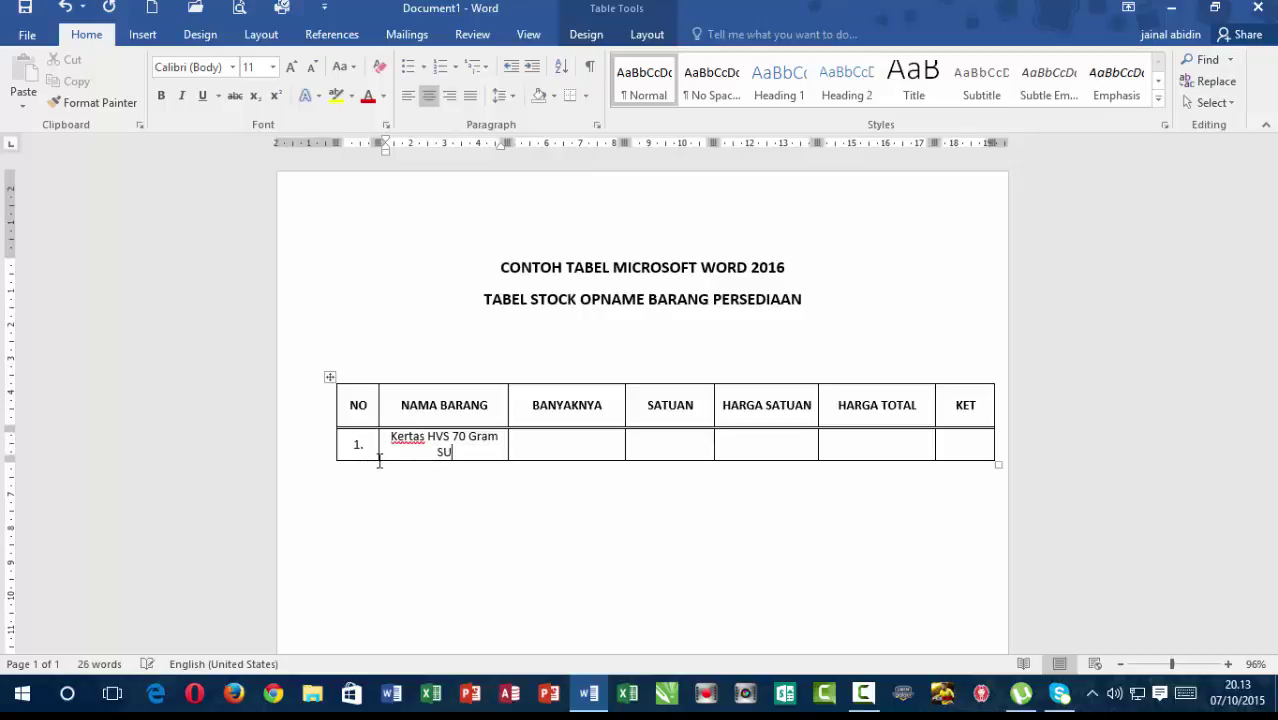
pyautogui.press('BackSpace')
pyautogui.write('IDU')
pyautogui.press('Tab')
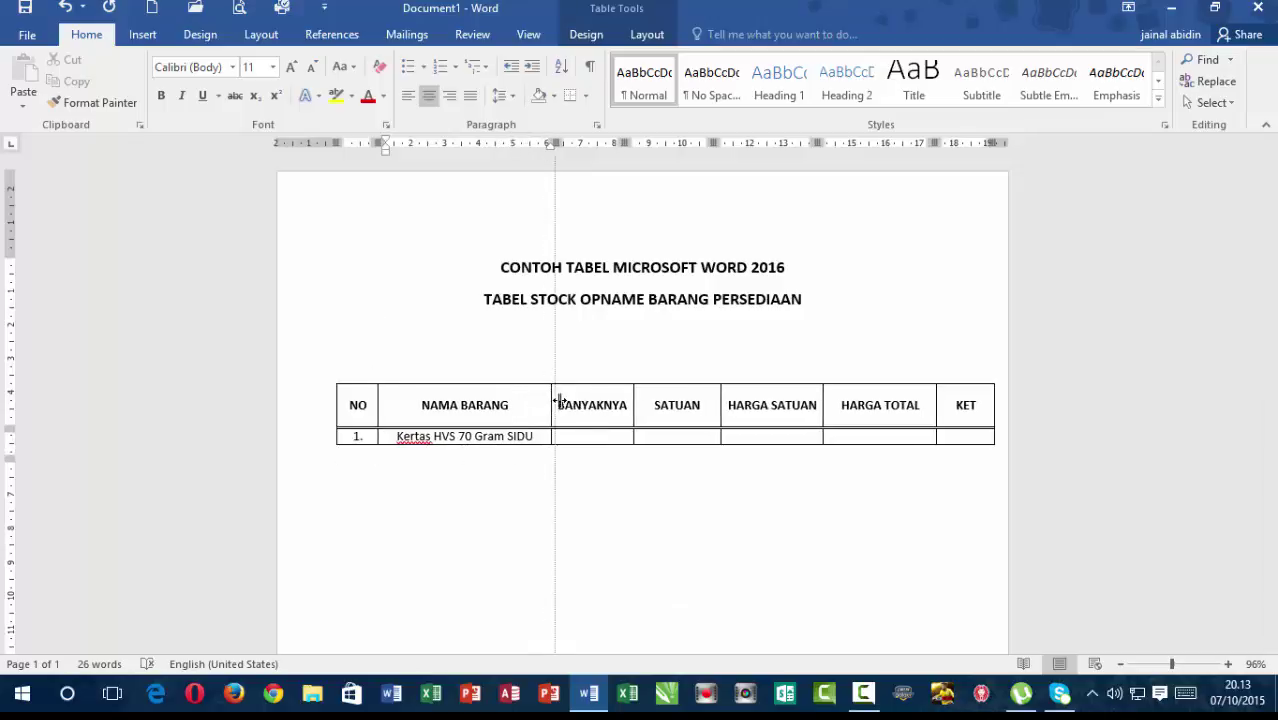
pyautogui.moveTo(509, 401); pyautogui.dragTo(555, 401)
pyautogui.write('1')
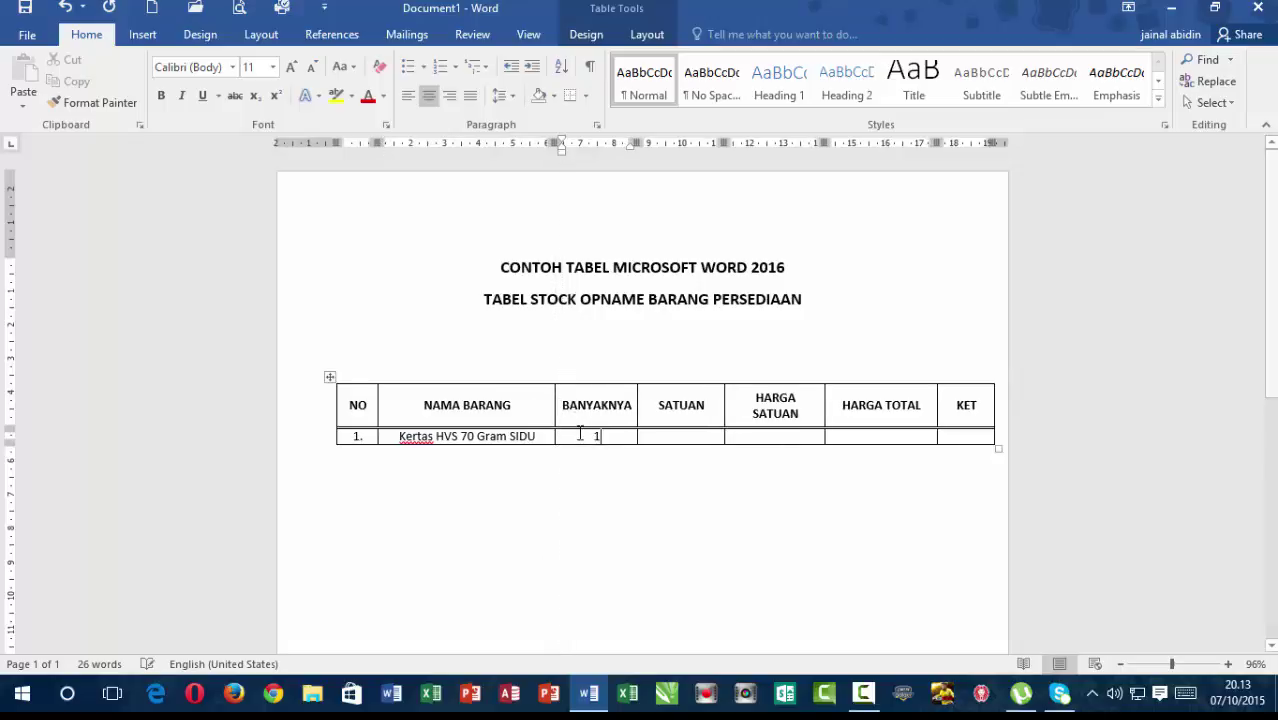
pyautogui.write('0')
pyautogui.press('Tab')
pyautogui.write('RIM')
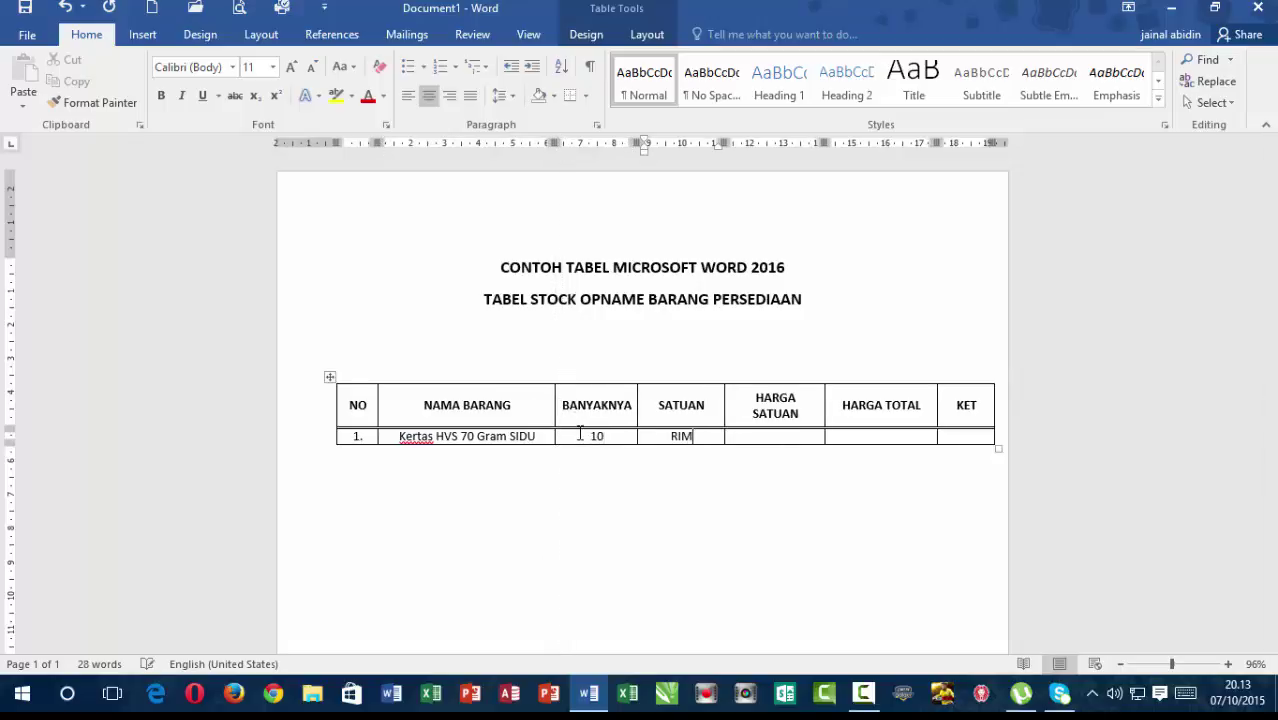
pyautogui.press('Tab')
pyautogui.write('000')
pyautogui.press('Tab')
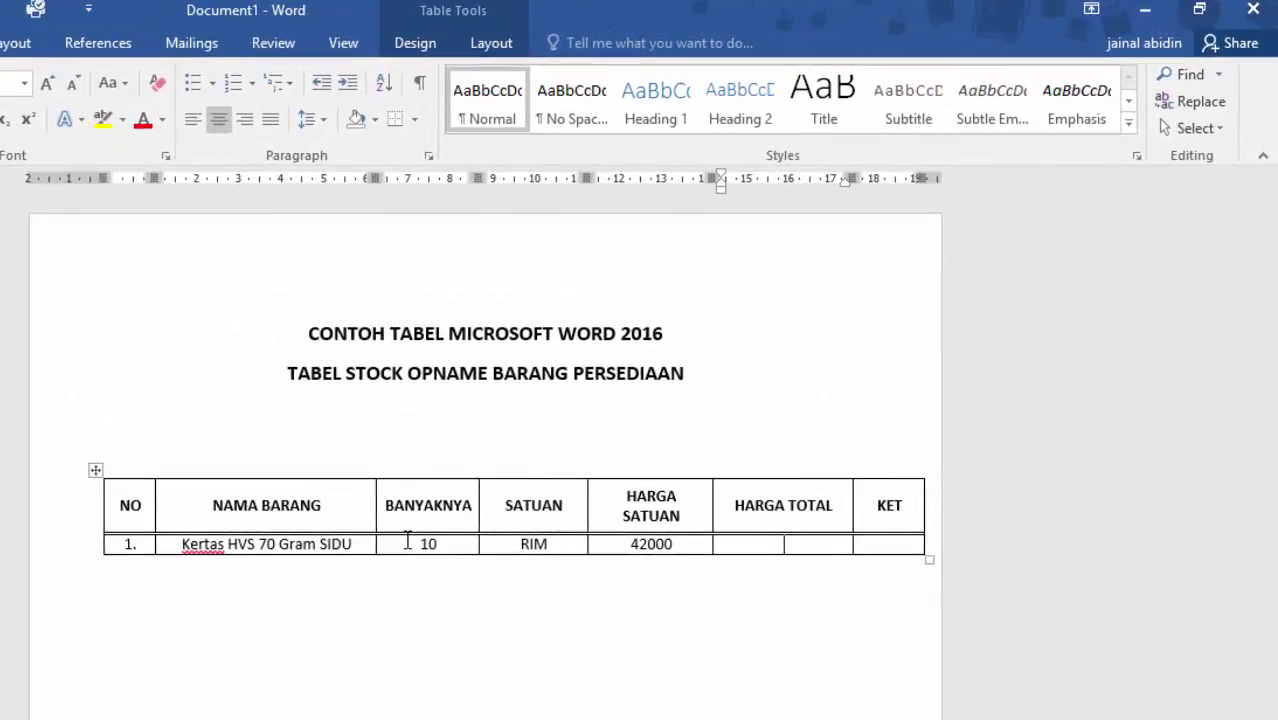
# Step: Insert the formula 10*42000 in HARGA TOTAL with #,##0.00 format, giving 420,000.00
pyautogui.click(488, 43)
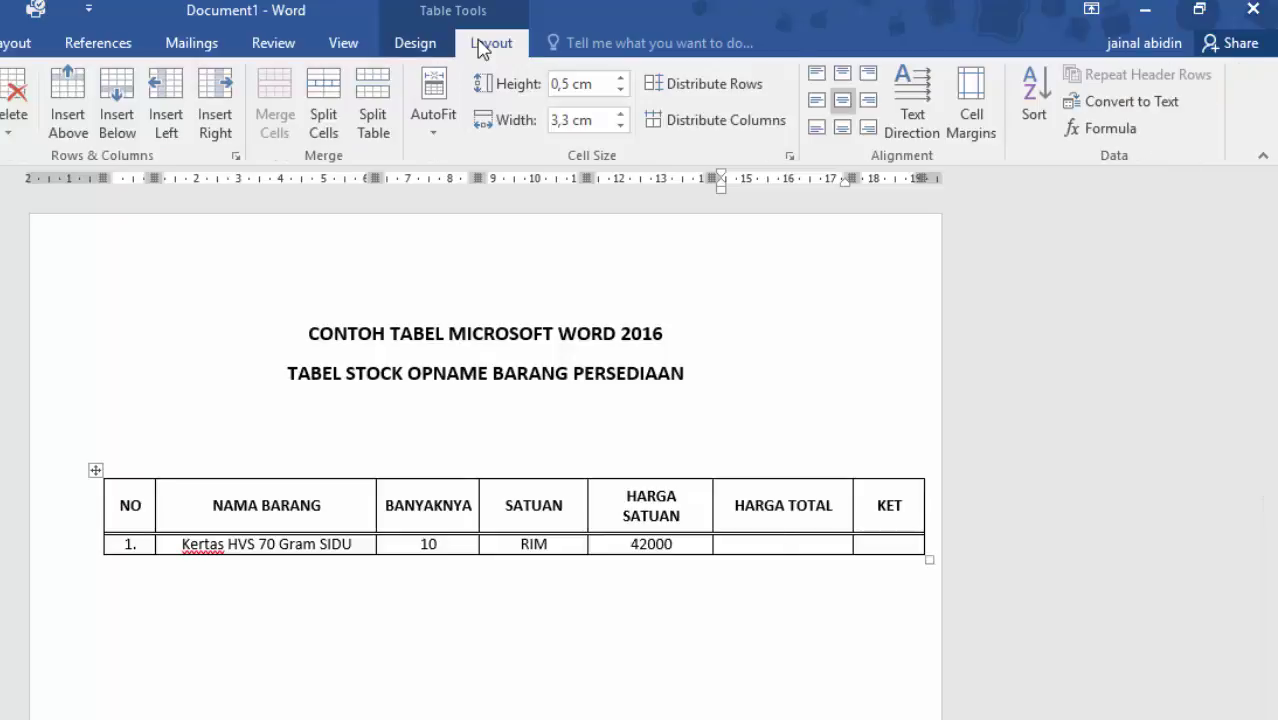
pyautogui.click(1106, 140)
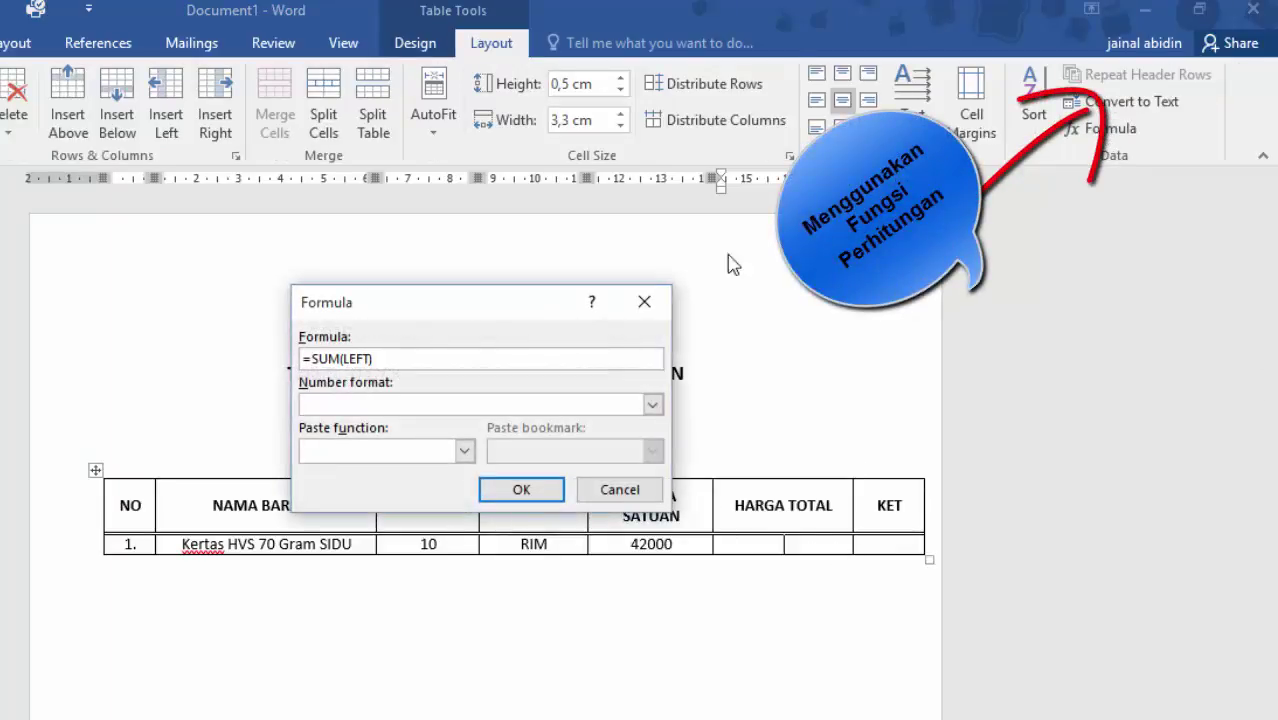
pyautogui.moveTo(512, 305); pyautogui.dragTo(534, 227)
pyautogui.moveTo(451, 280); pyautogui.dragTo(340, 280)
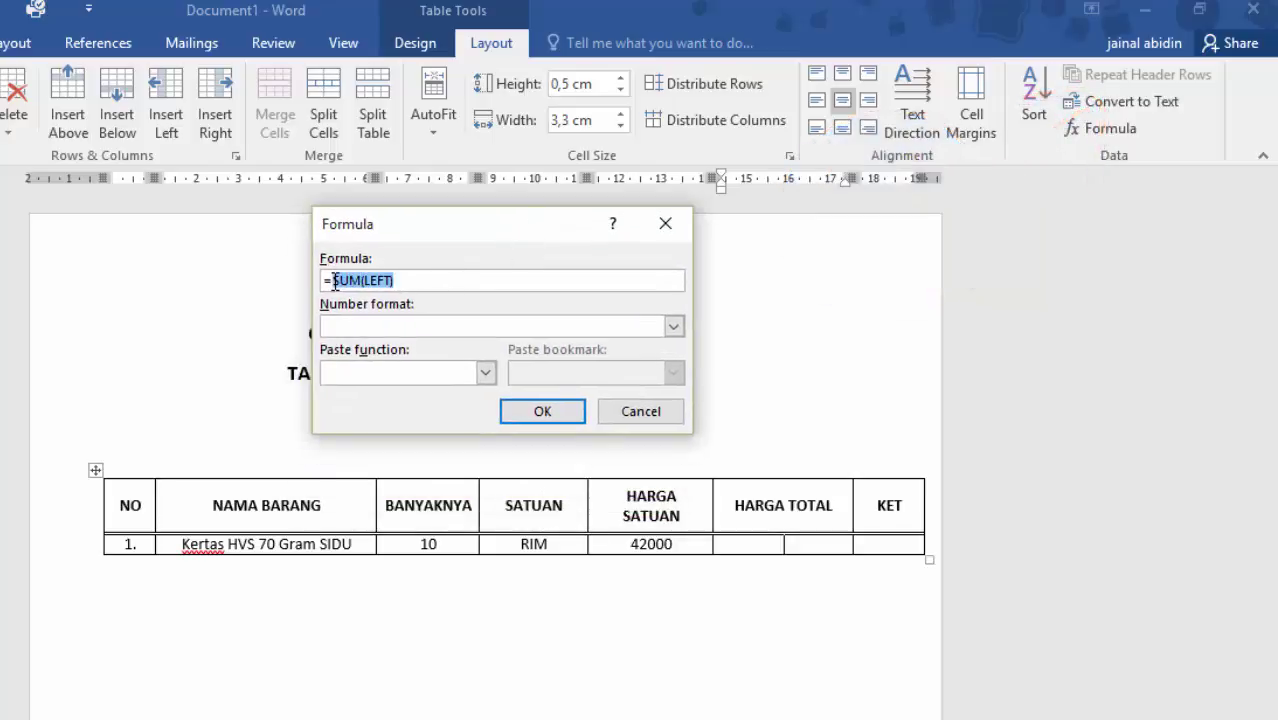
pyautogui.write('10*42000')
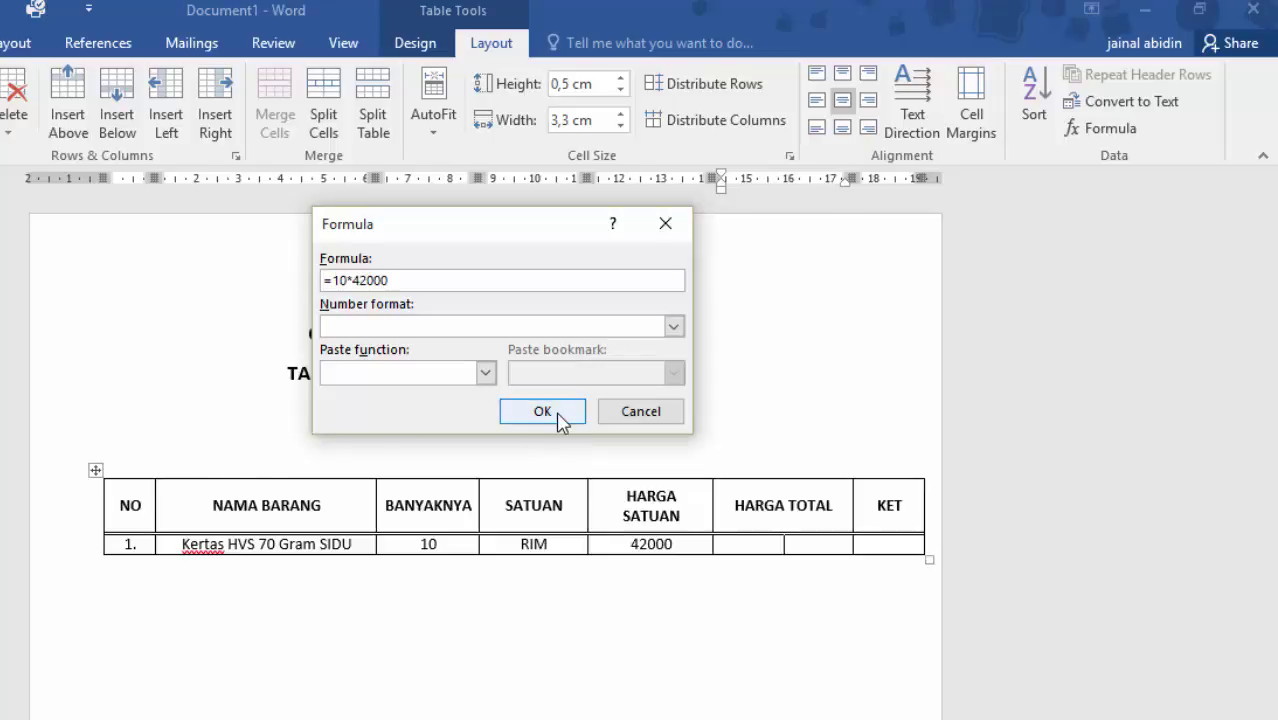
pyautogui.click(490, 376)
pyautogui.click(496, 381)
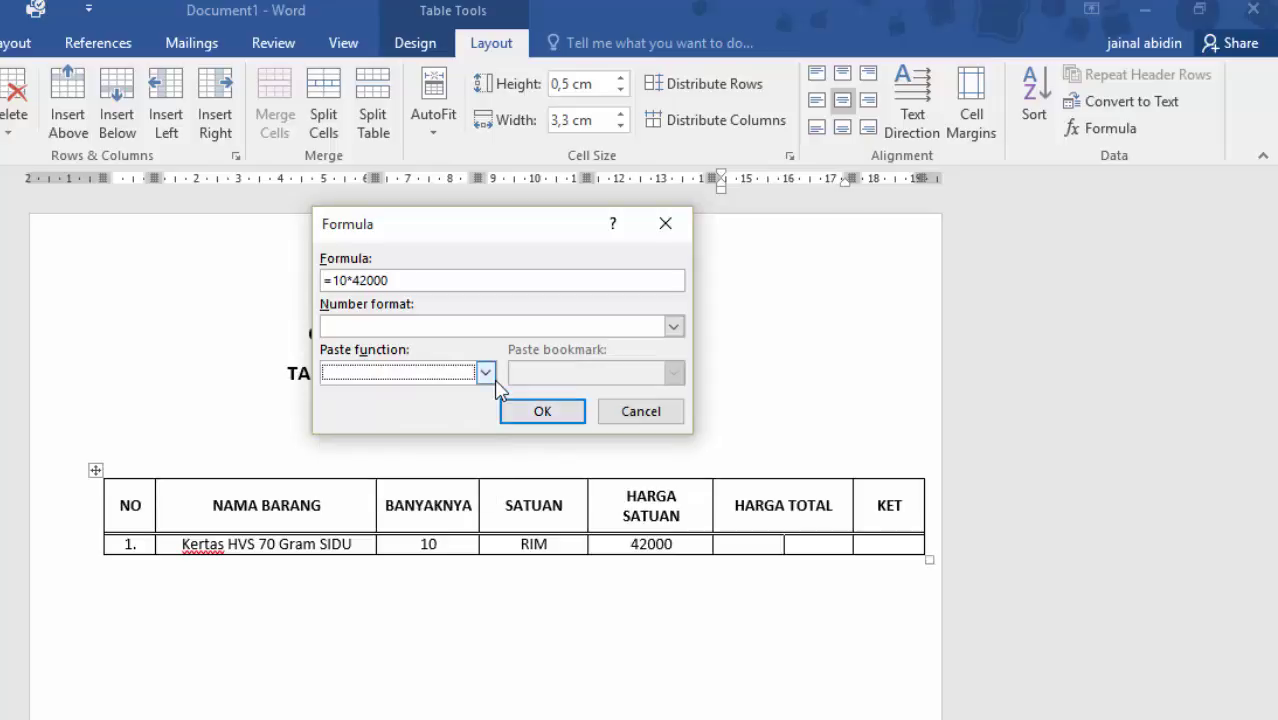
pyautogui.click(672, 325)
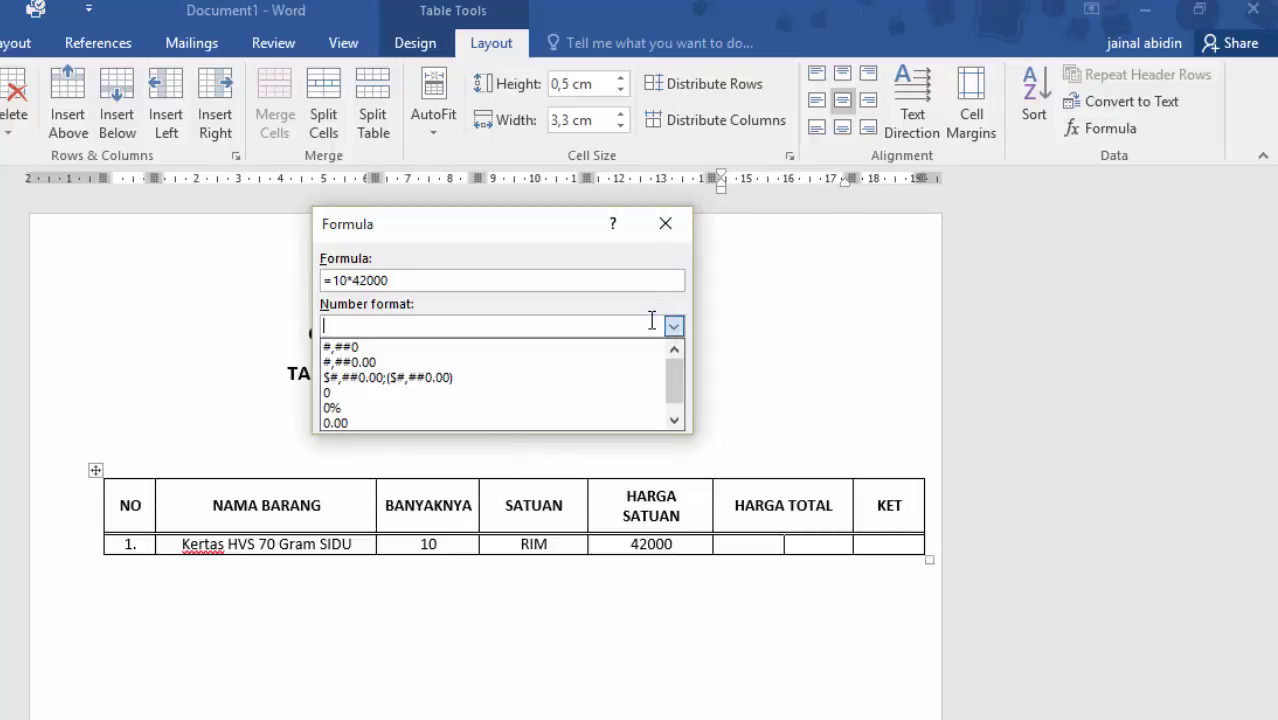
pyautogui.click(402, 363)
pyautogui.click(543, 411)
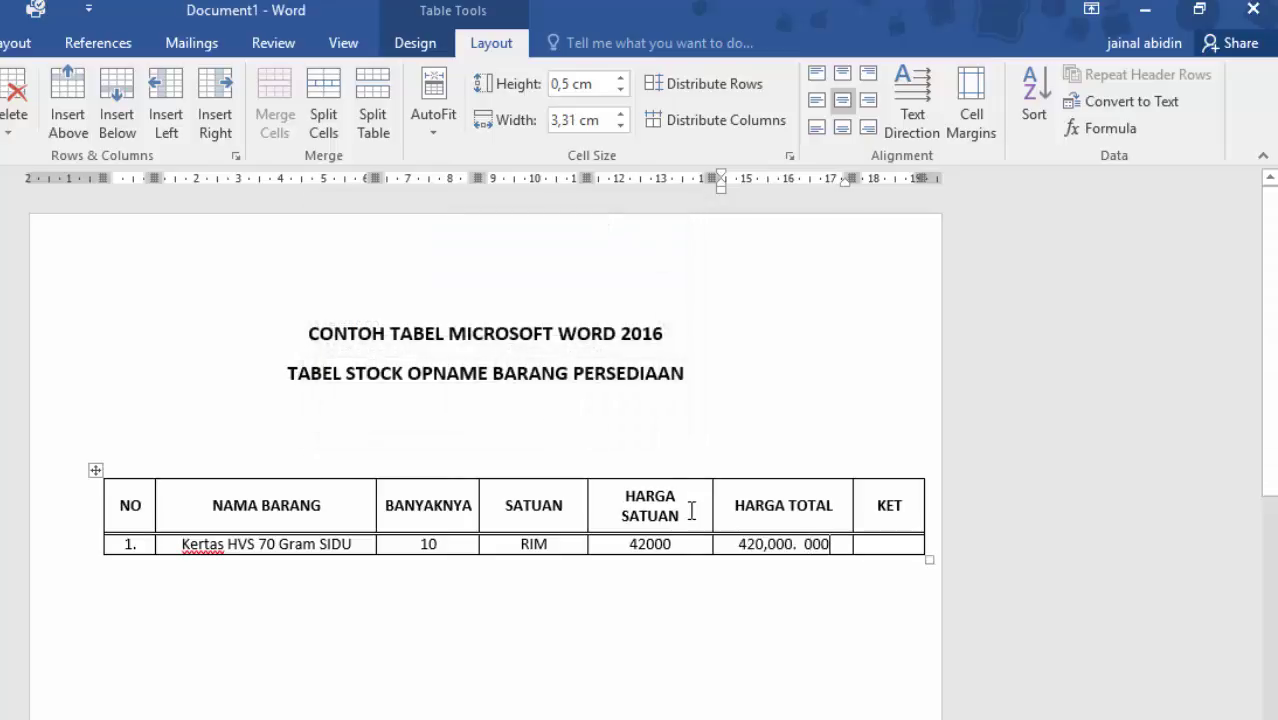
# Step: Reformat the first HARGA TOTAL with #,##0 so it shows 420,000, then add a new row
pyautogui.click(718, 544)
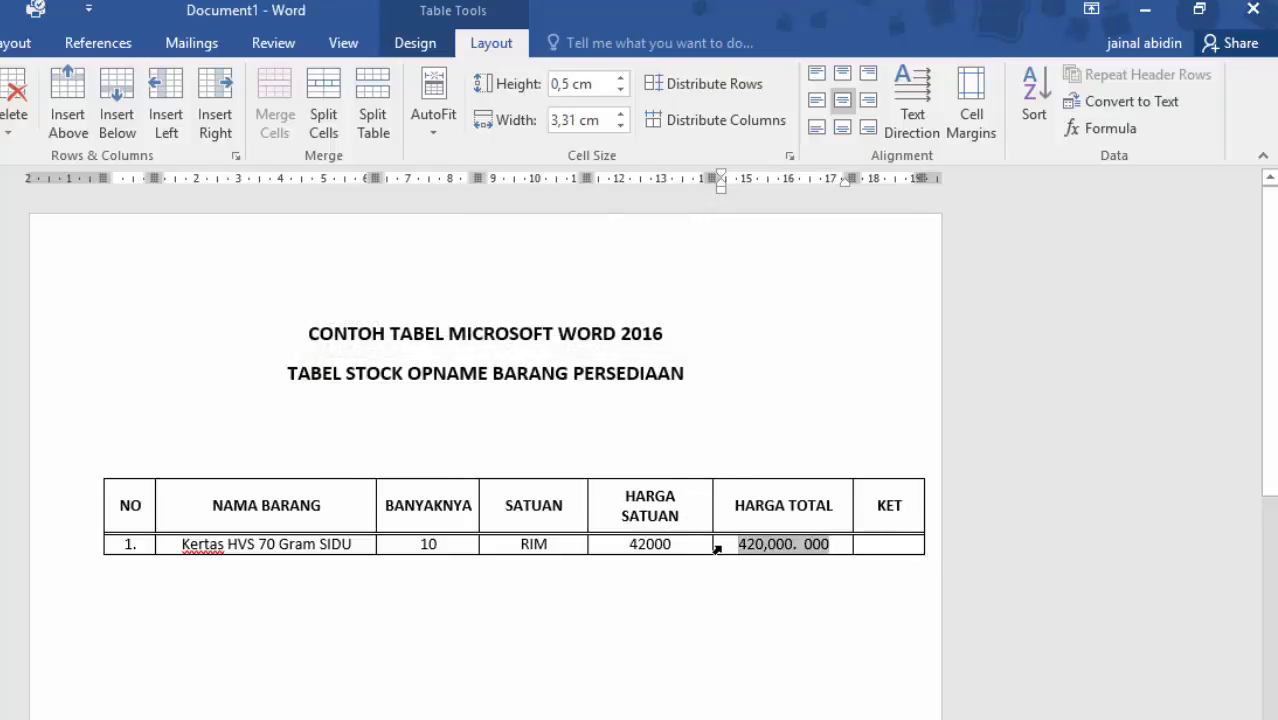
pyautogui.click(1104, 128)
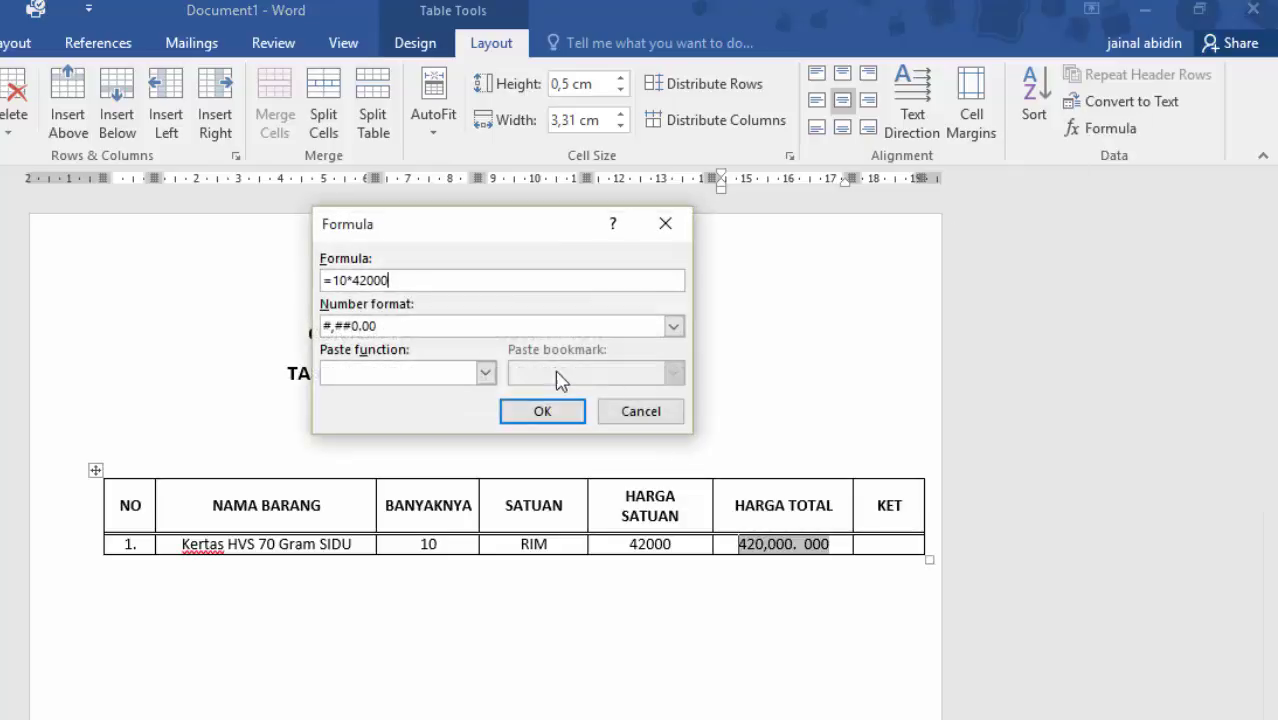
pyautogui.click(674, 328)
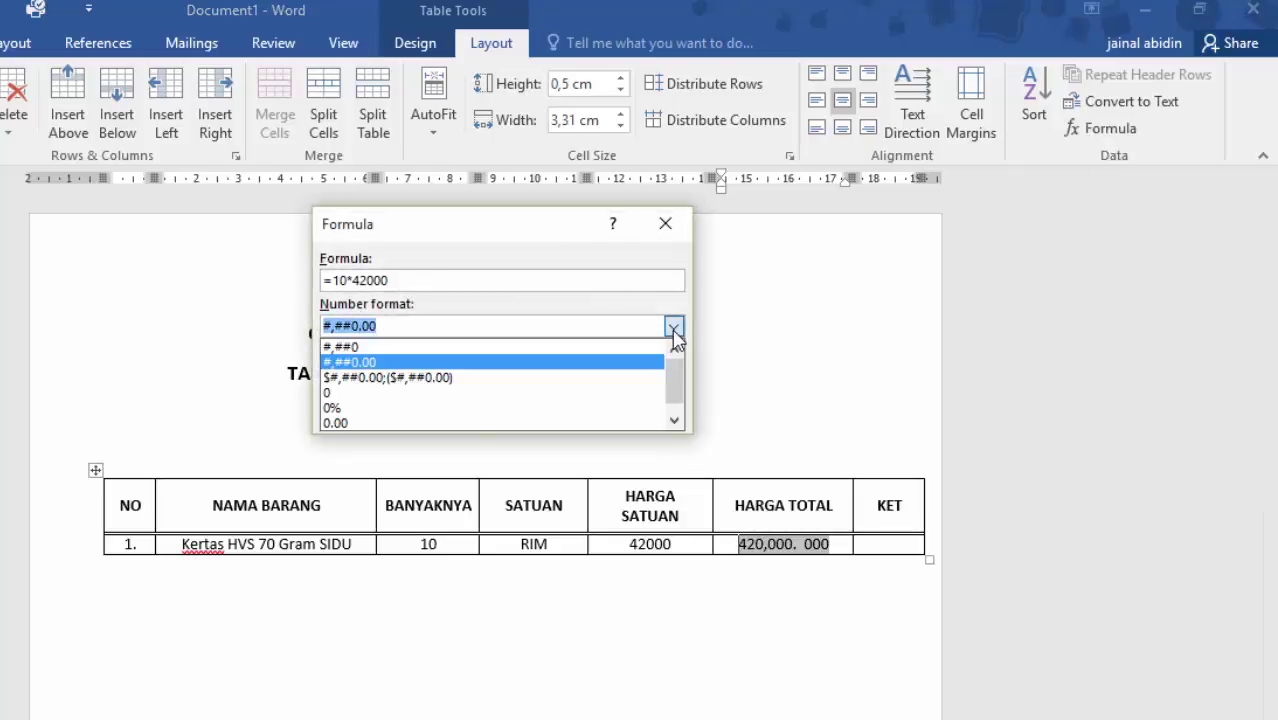
pyautogui.click(552, 415)
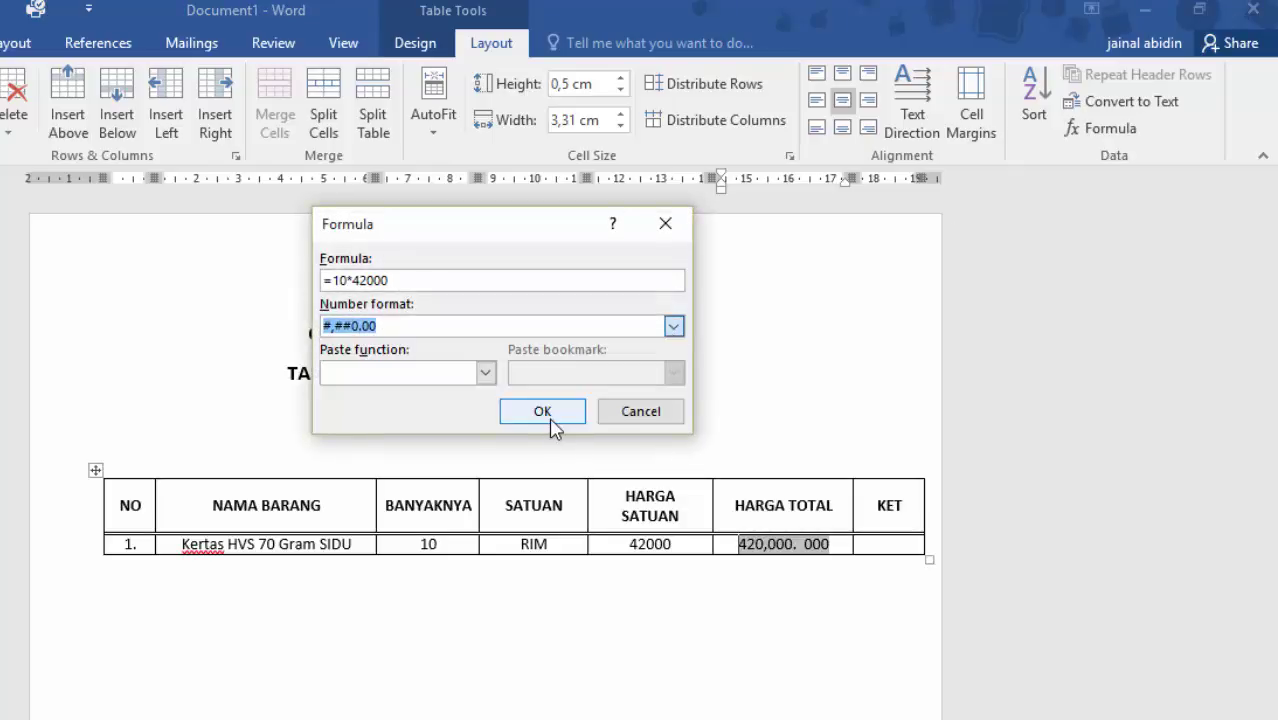
pyautogui.click(550, 418)
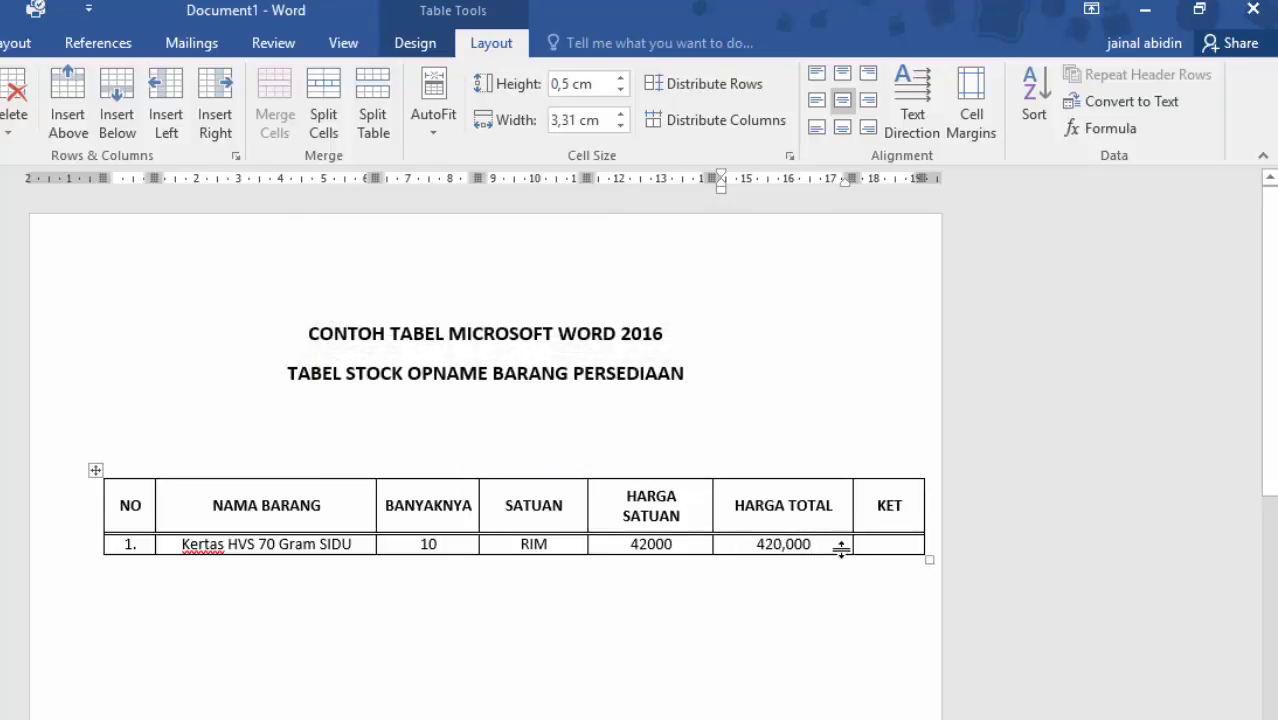
pyautogui.click(875, 546)
pyautogui.press('Tab')
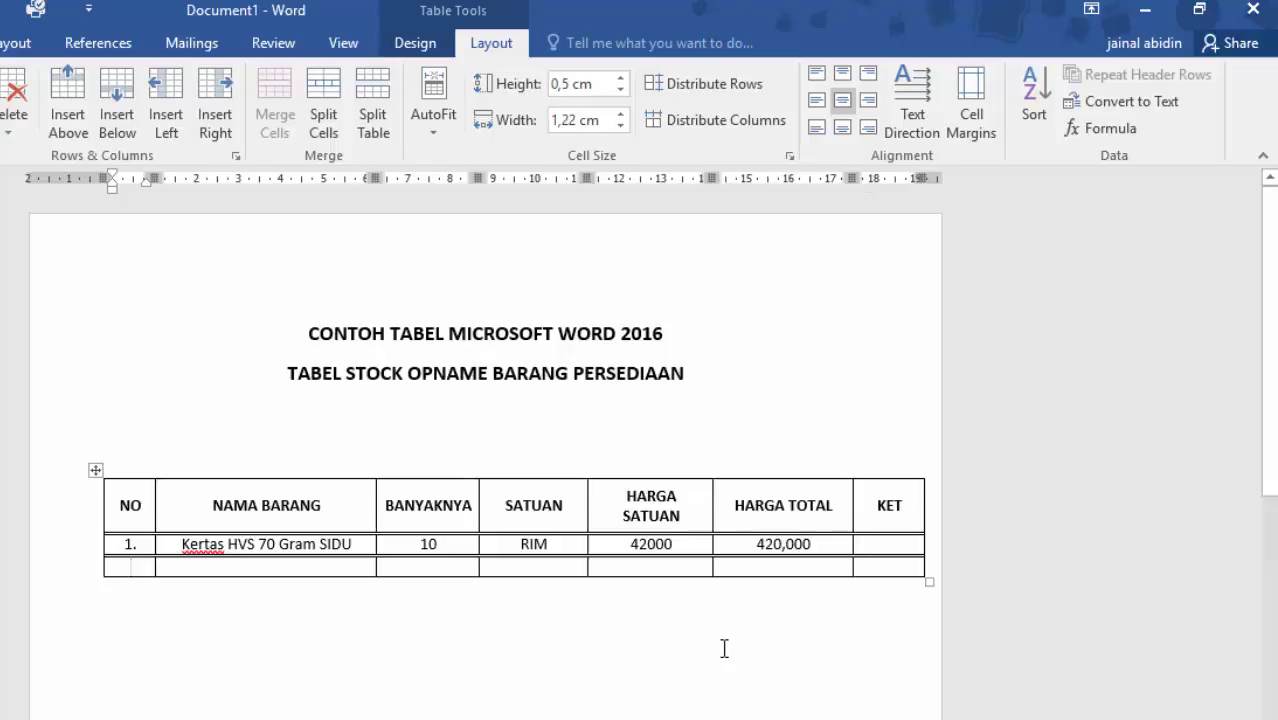
# Step: Enter row 2 as 2., Kertas HVS A4 80 Gram SIDU, 15, RIM and 40000
pyautogui.write('2.')
pyautogui.press('Tab')
pyautogui.write('K')
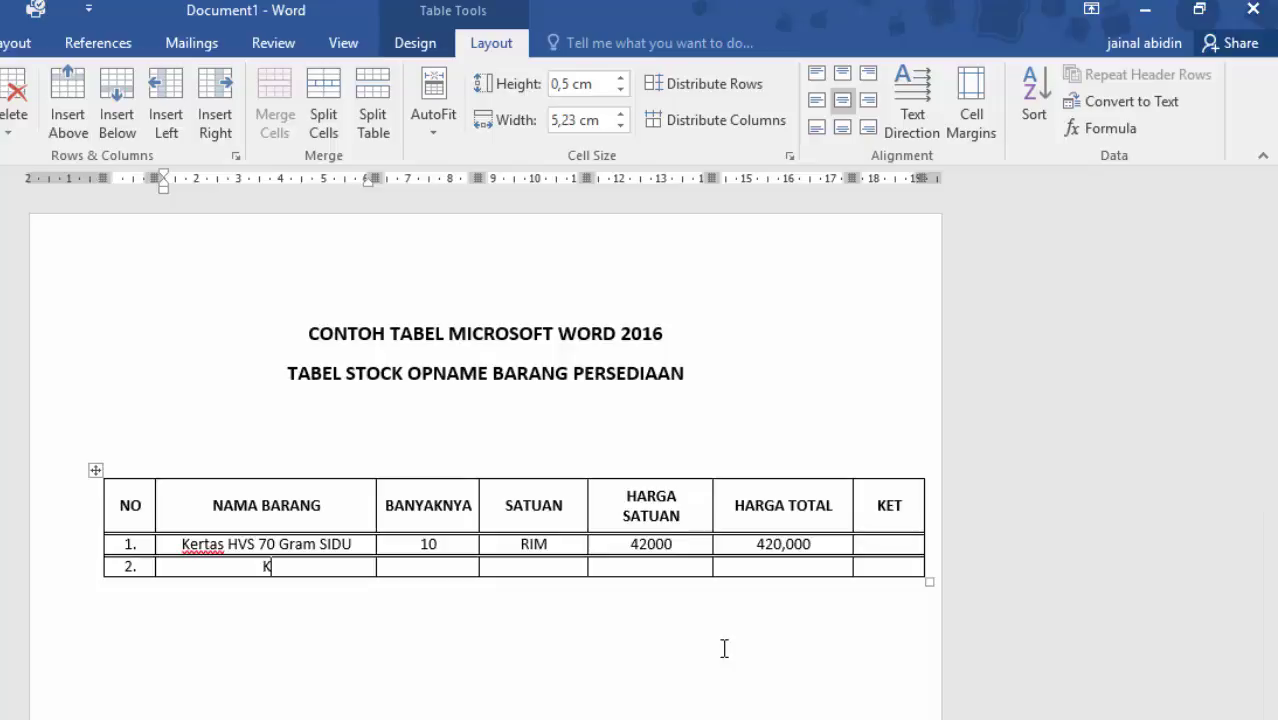
pyautogui.write('ertas ')
pyautogui.write('HVS')
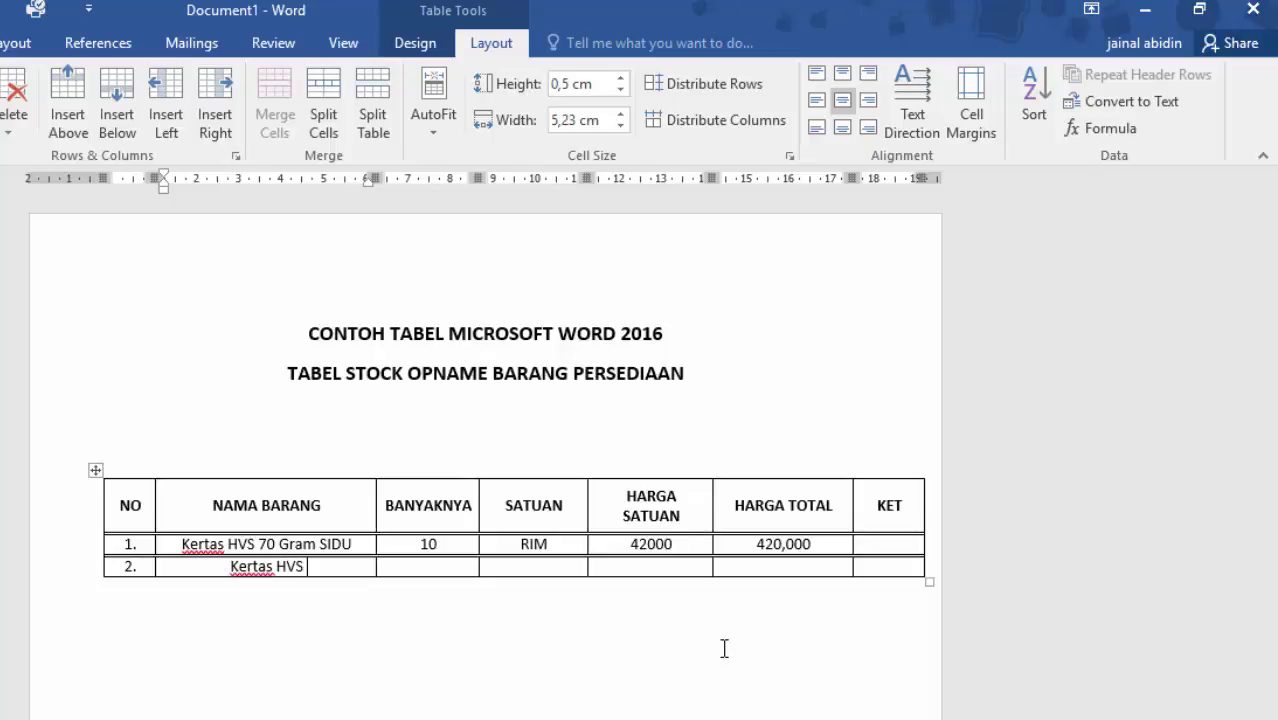
pyautogui.write(' A$')
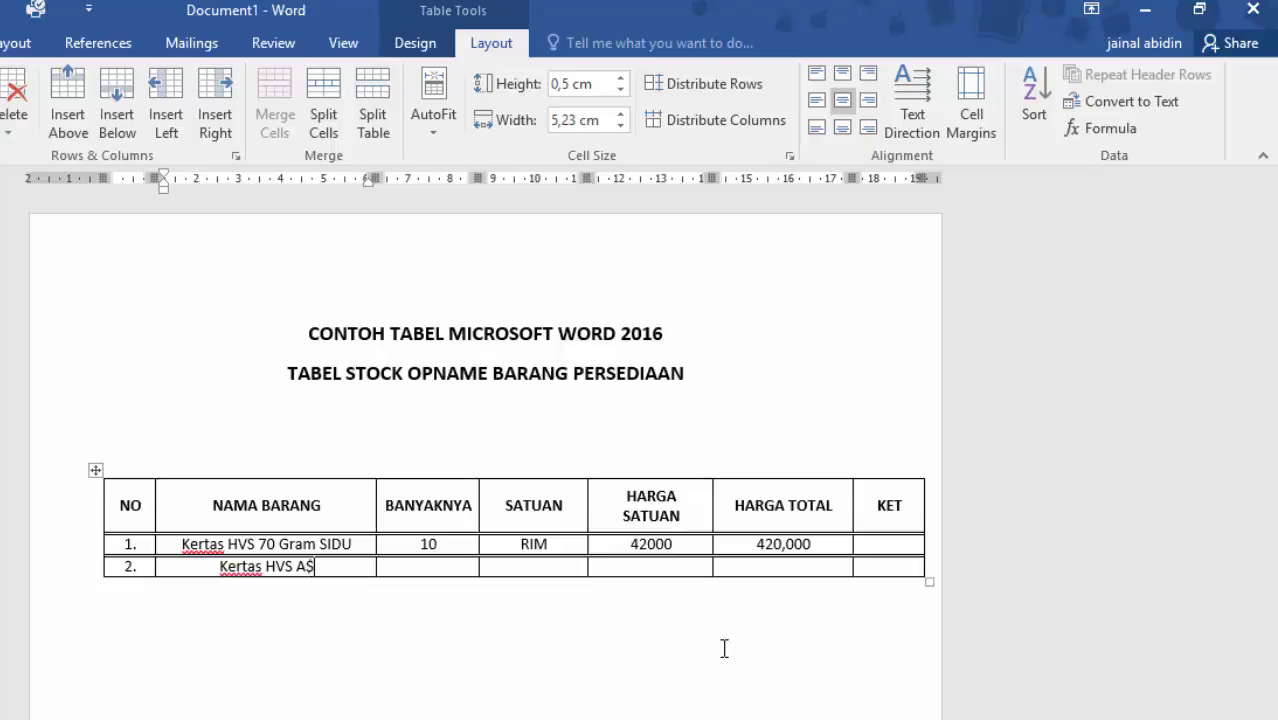
pyautogui.press('BackSpace')
pyautogui.write('4')
pyautogui.write(' 80 Gra')
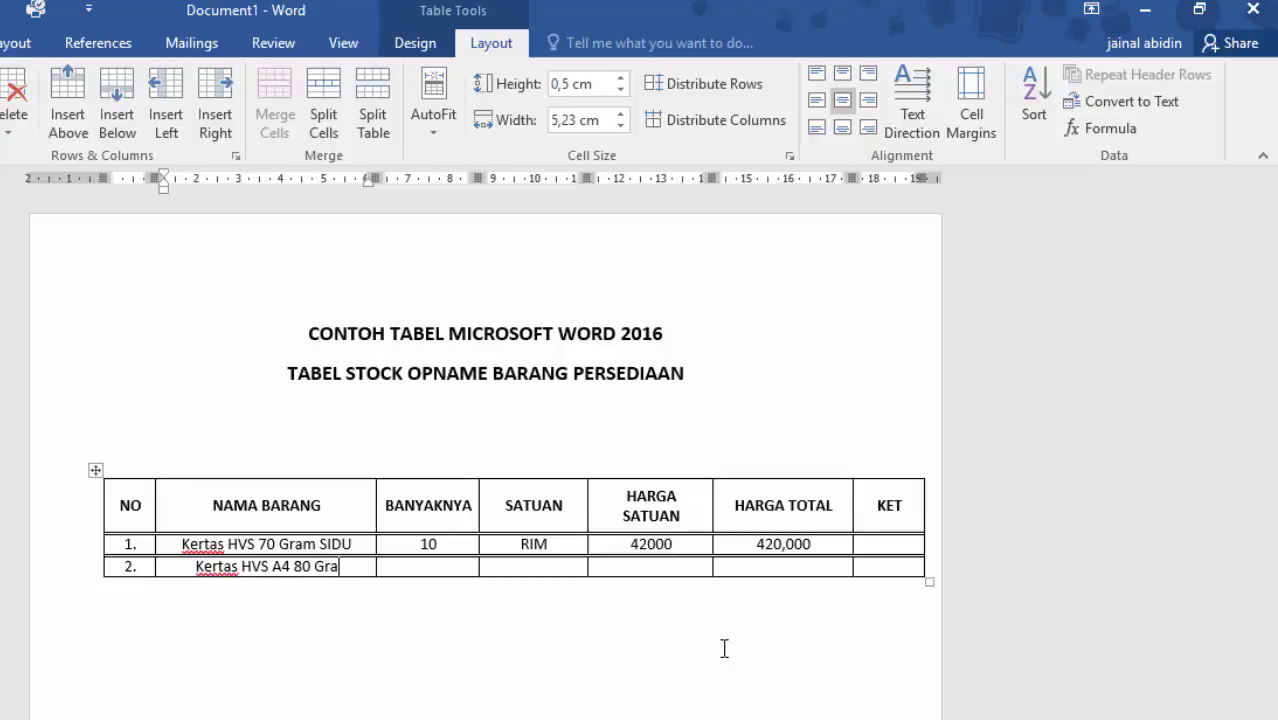
pyautogui.write('m SIDU')
pyautogui.press('Tab')
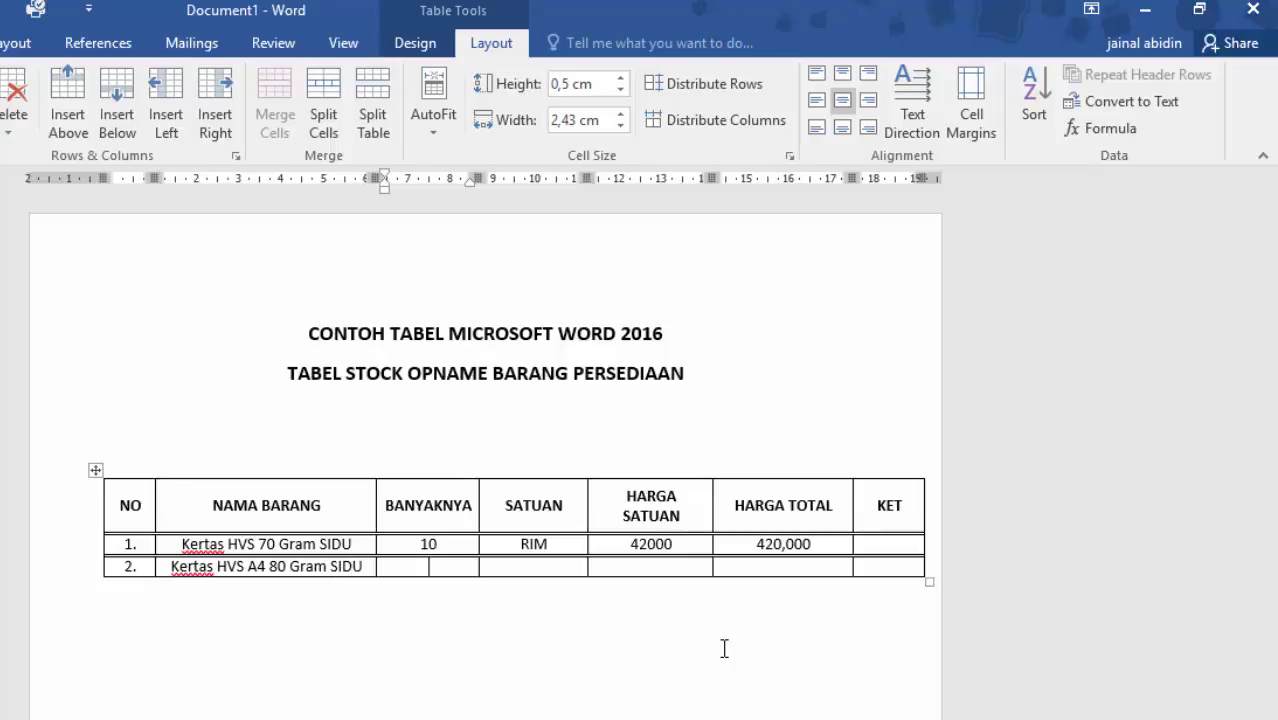
pyautogui.write('15')
pyautogui.press('Tab')
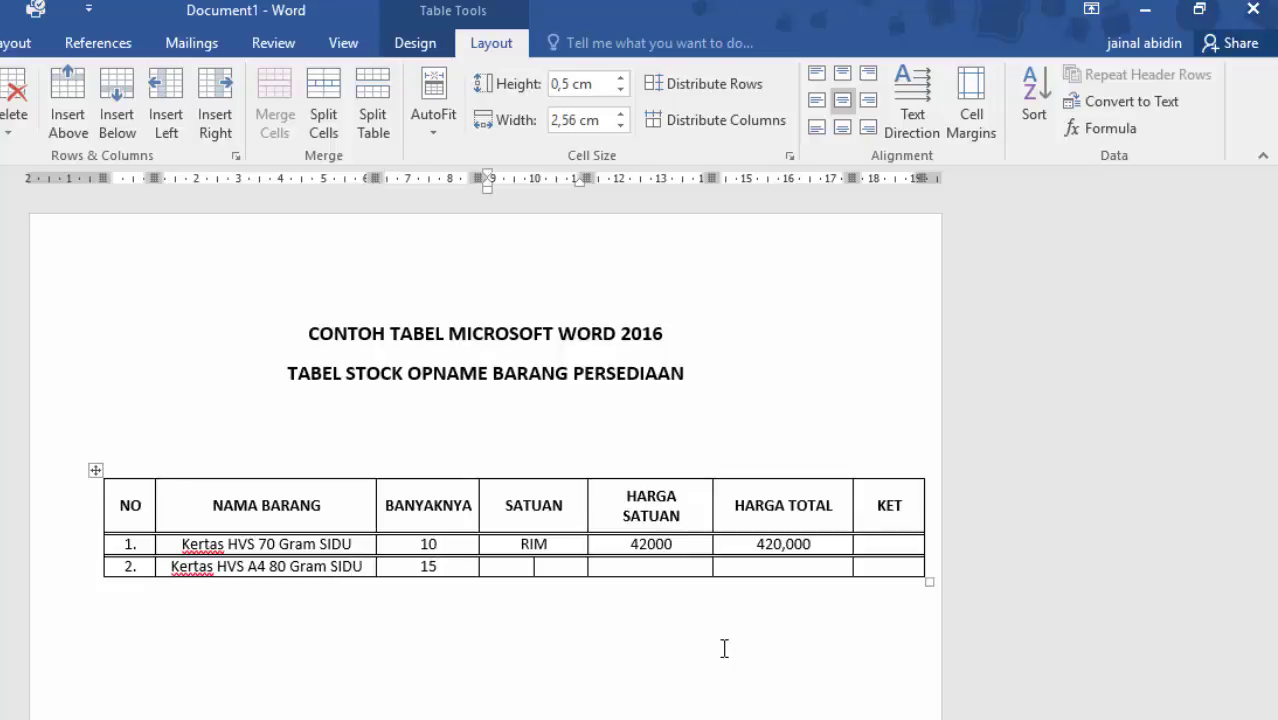
pyautogui.write('RIM')
pyautogui.press('Tab')
pyautogui.write('4')
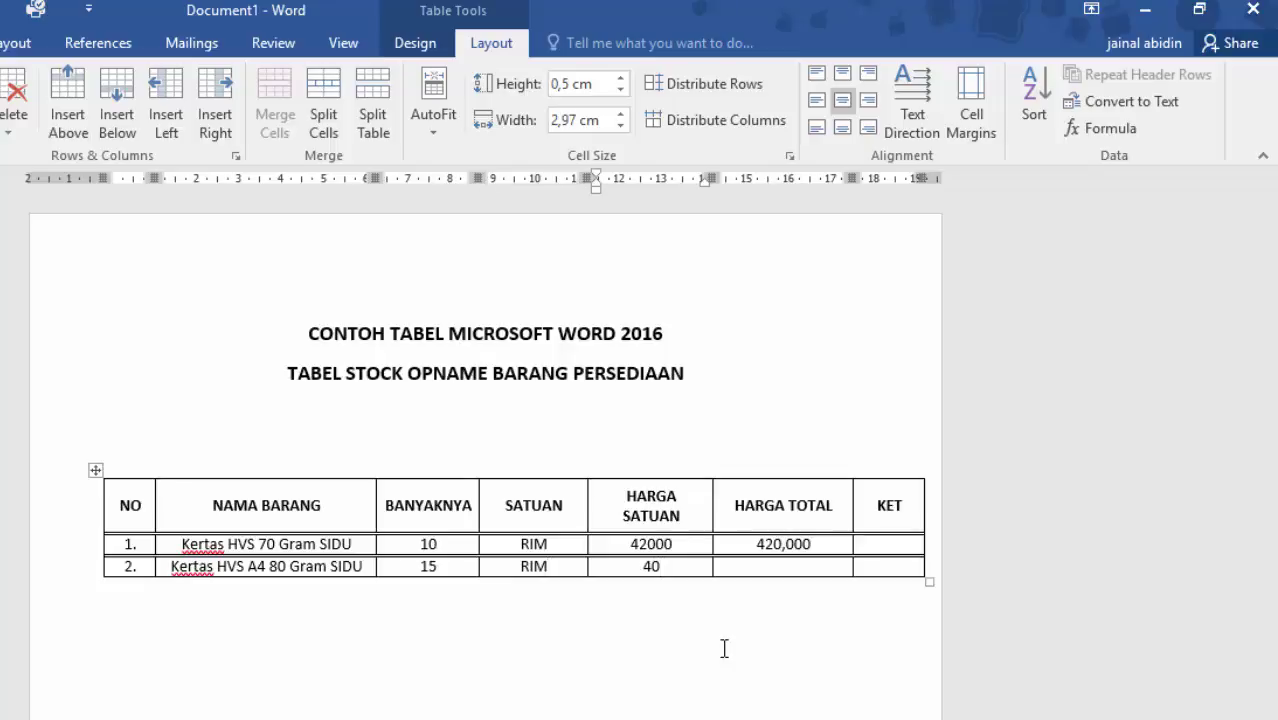
pyautogui.write('000')
pyautogui.press('Tab')
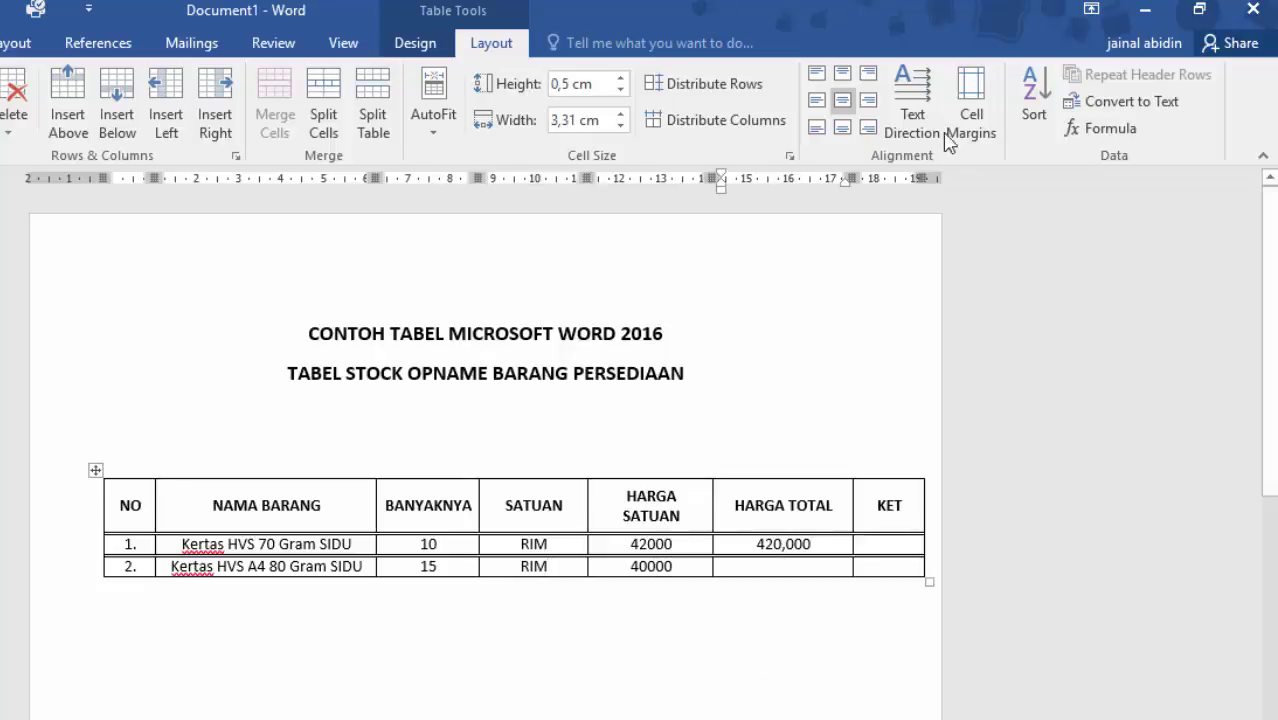
# Step: Give row 2's HARGA TOTAL the formula =15*40000 (600,000), then add a new row below
pyautogui.click(1090, 129)
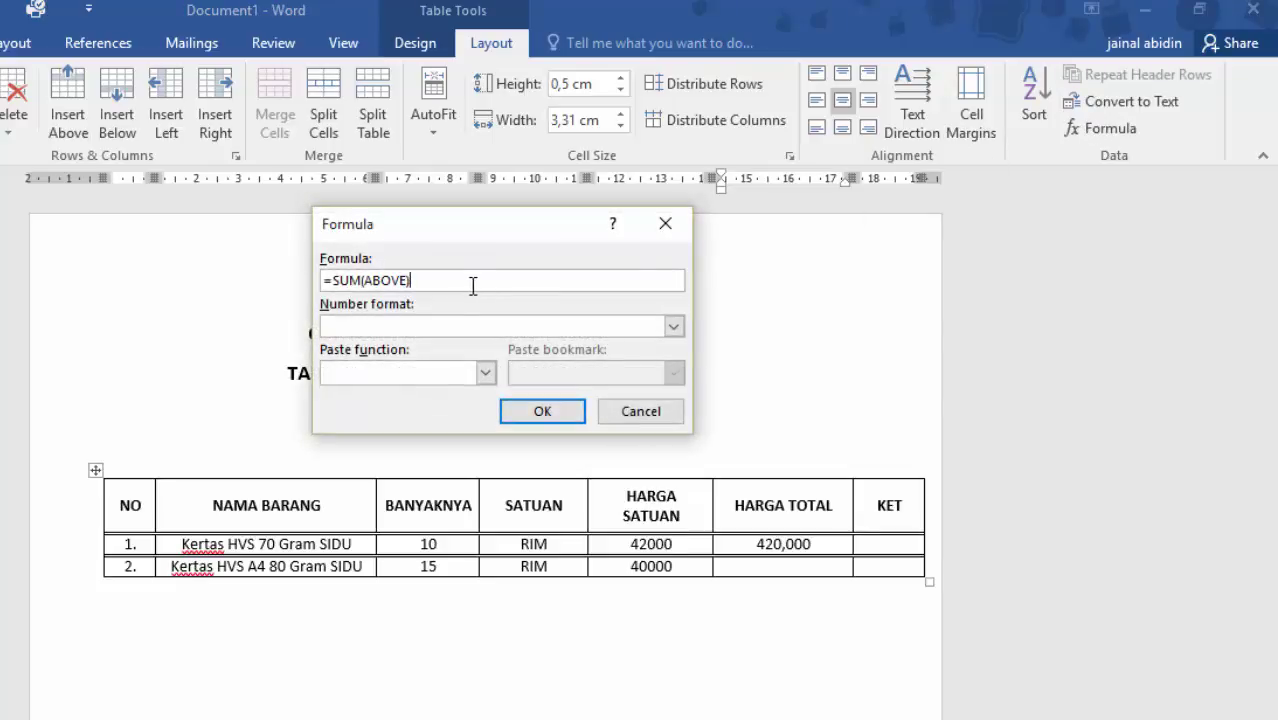
pyautogui.moveTo(411, 281); pyautogui.dragTo(335, 284)
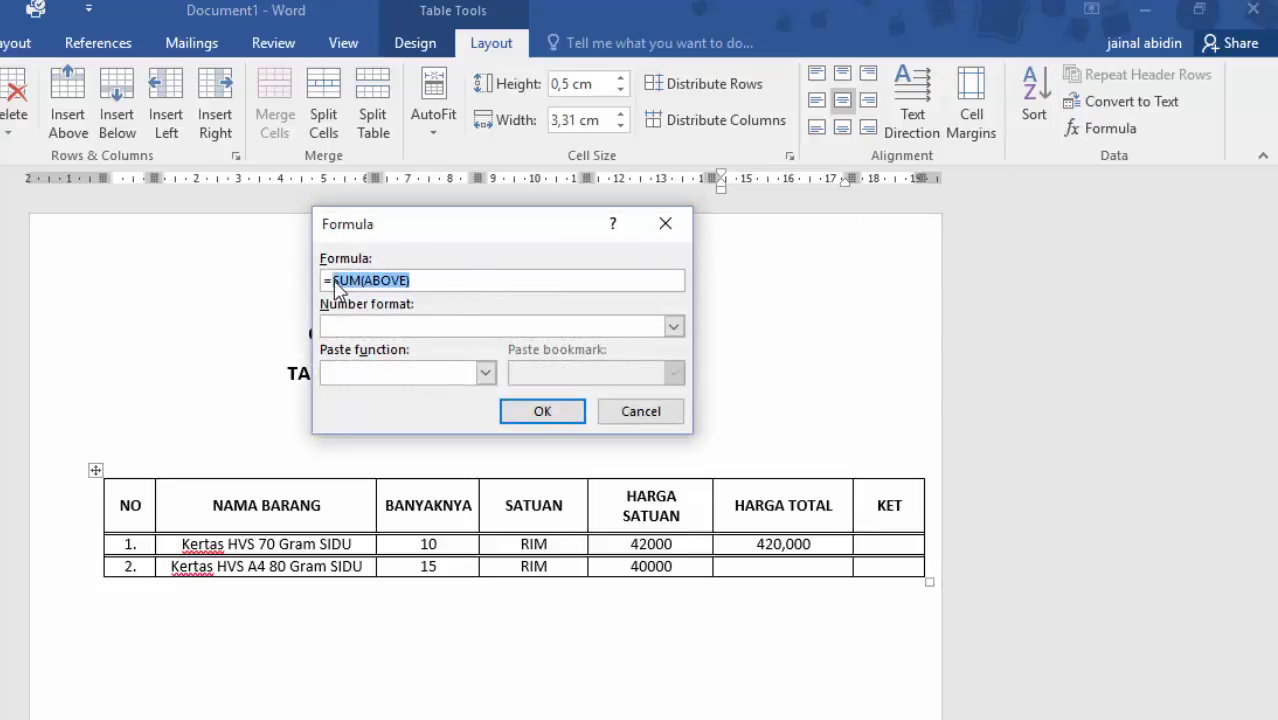
pyautogui.press('BackSpace')
pyautogui.write('0000')
pyautogui.click(674, 326)
pyautogui.click(510, 422)
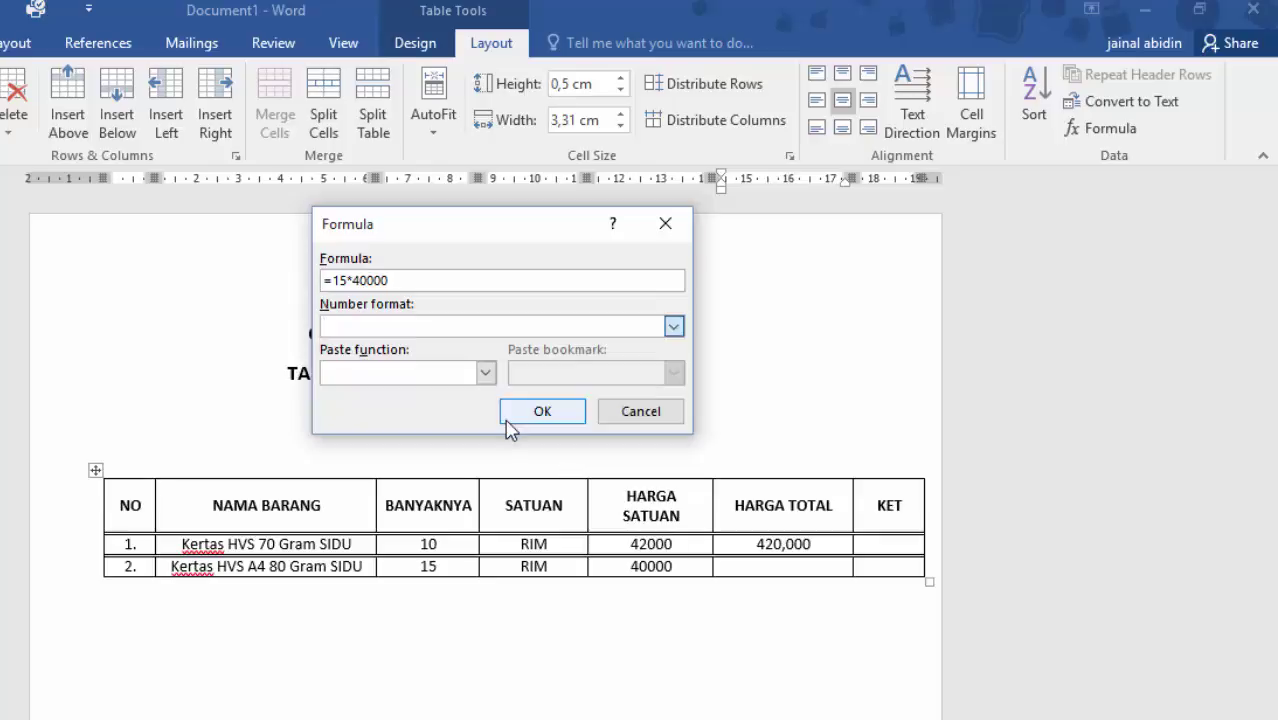
pyautogui.click(517, 420)
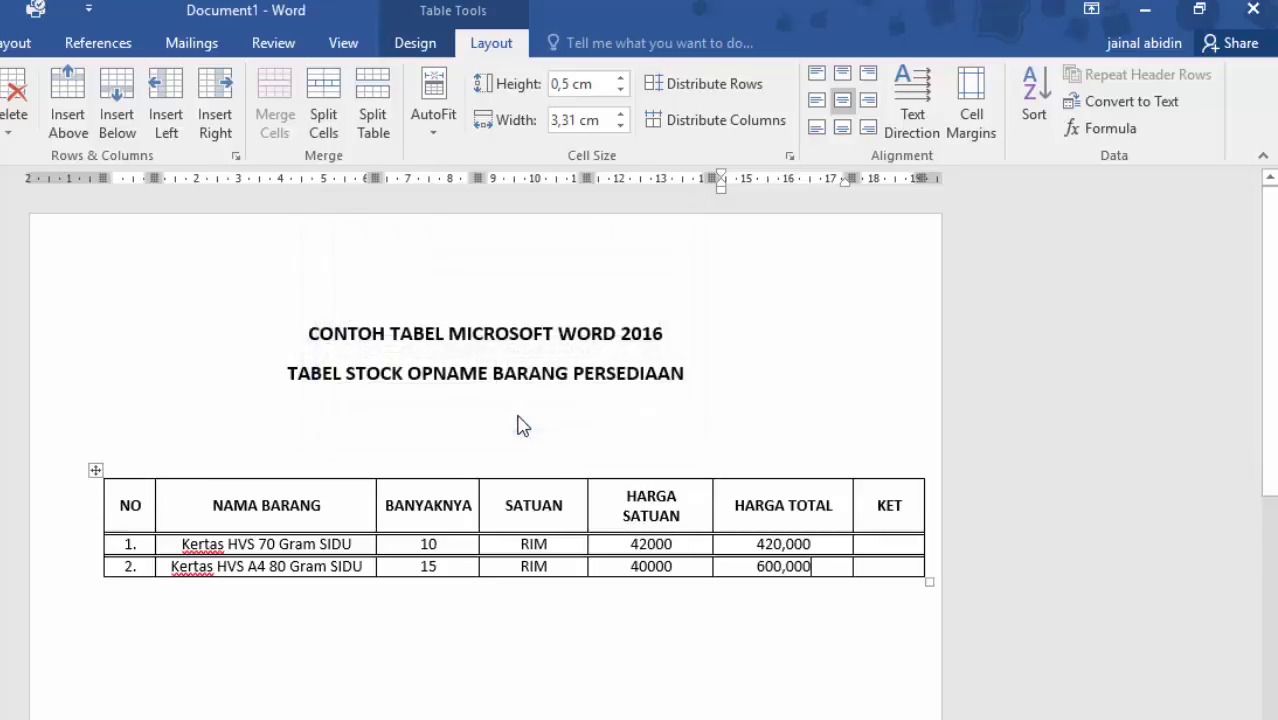
pyautogui.click(889, 568)
pyautogui.press('Tab')
# Step: Add another blank row and apply solid single-line borders to the data rows via Borders and Shading
pyautogui.press('Tab')
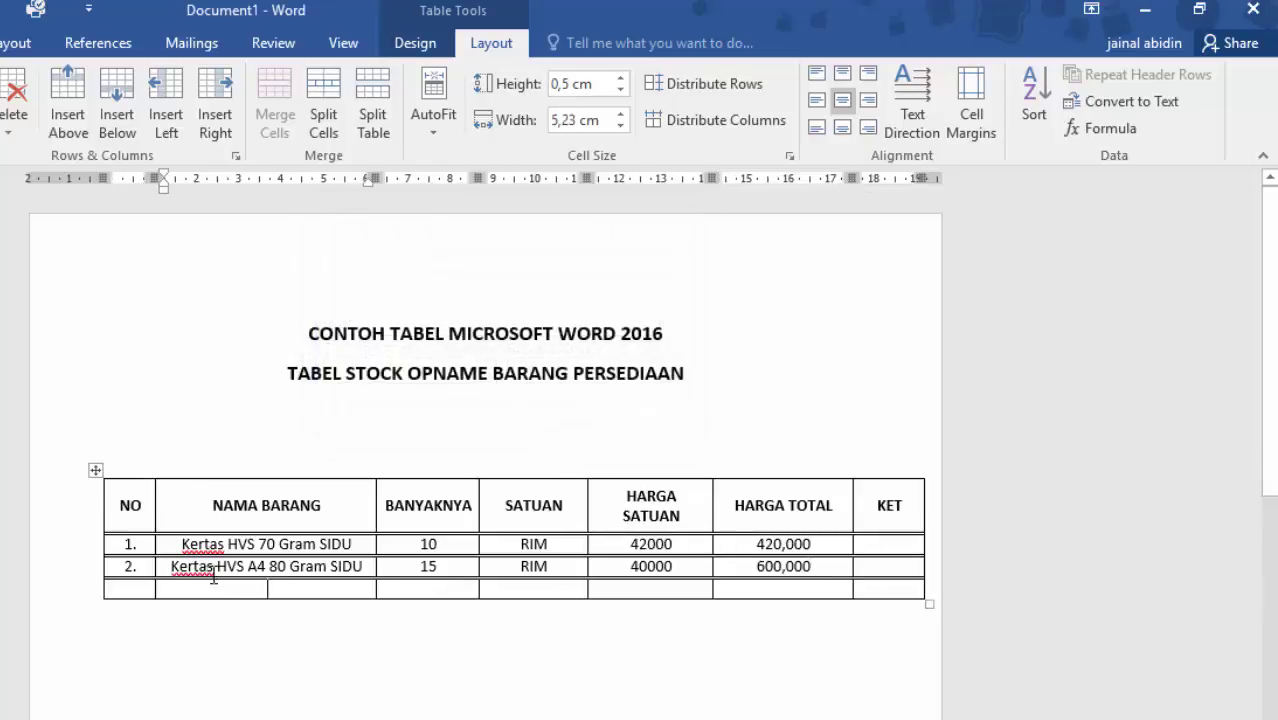
pyautogui.press('Tab')
pyautogui.press('Tab')
pyautogui.press('Tab')
pyautogui.press('Tab')
pyautogui.press('Tab')
pyautogui.press('Tab')
pyautogui.moveTo(104, 554)
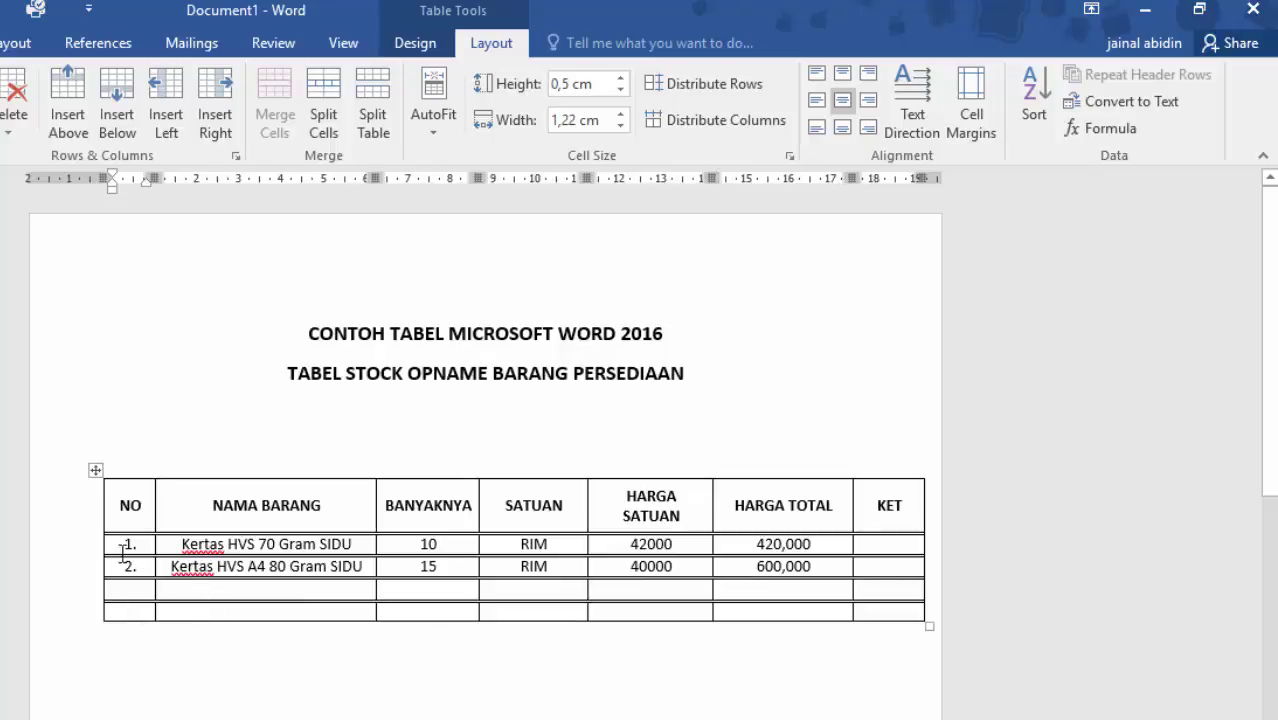
pyautogui.moveTo(101, 551); pyautogui.dragTo(878, 606)
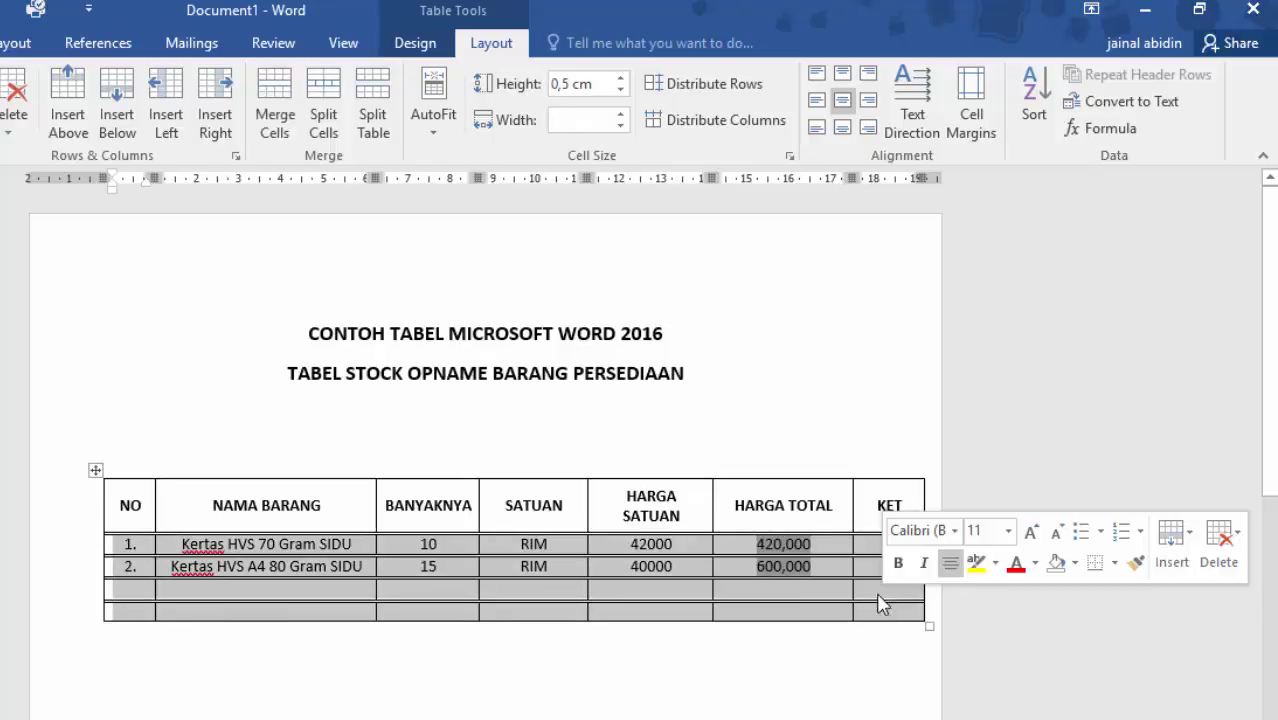
pyautogui.click(404, 45)
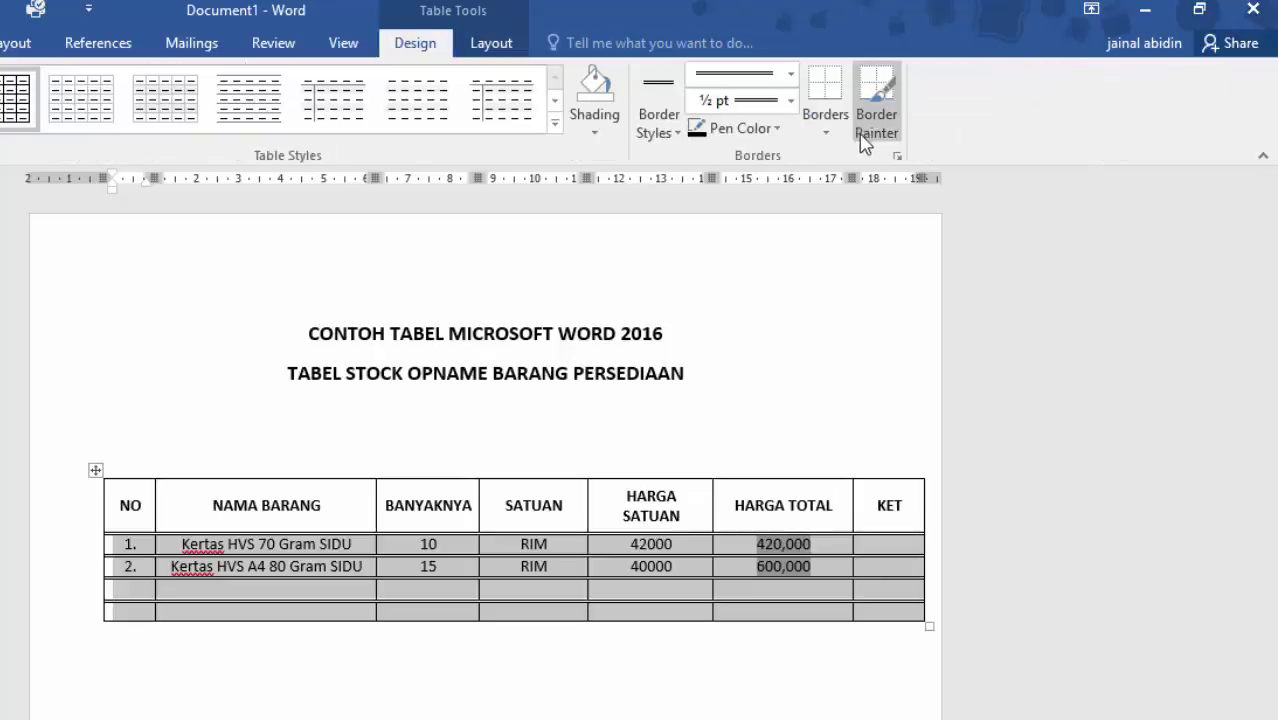
pyautogui.click(825, 131)
pyautogui.click(905, 585)
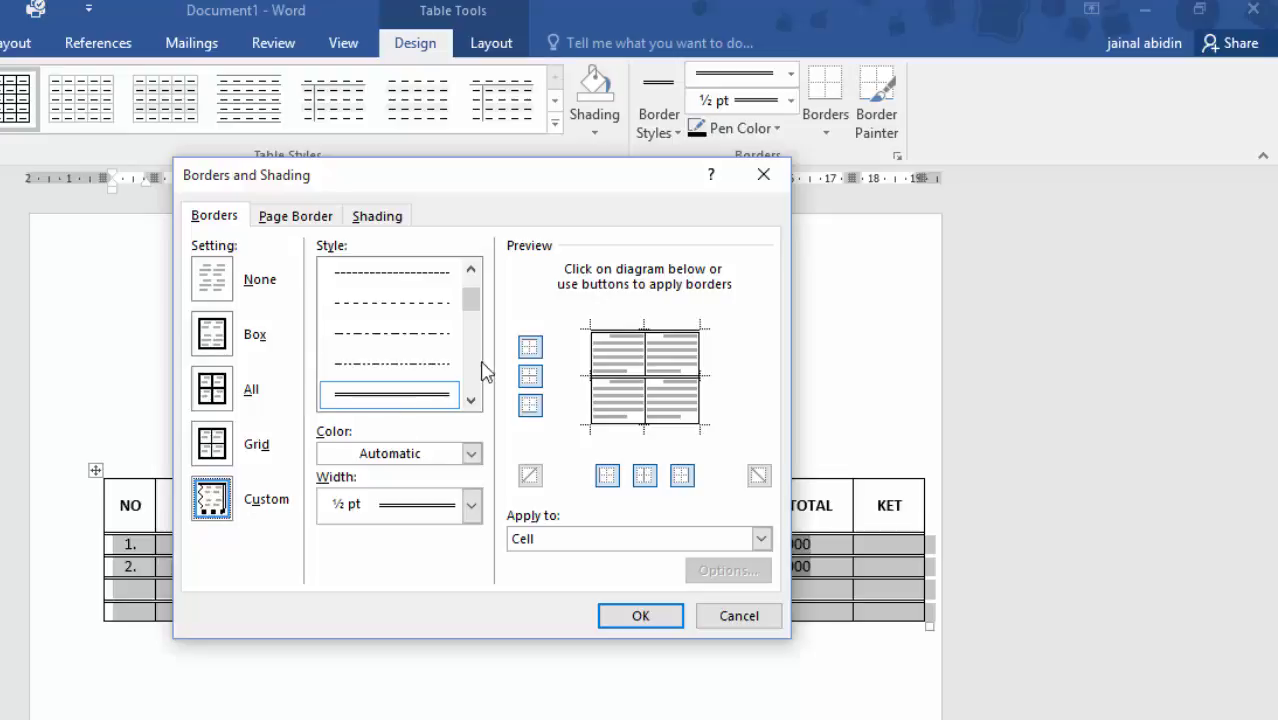
pyautogui.moveTo(474, 300); pyautogui.dragTo(471, 280)
pyautogui.click(391, 273)
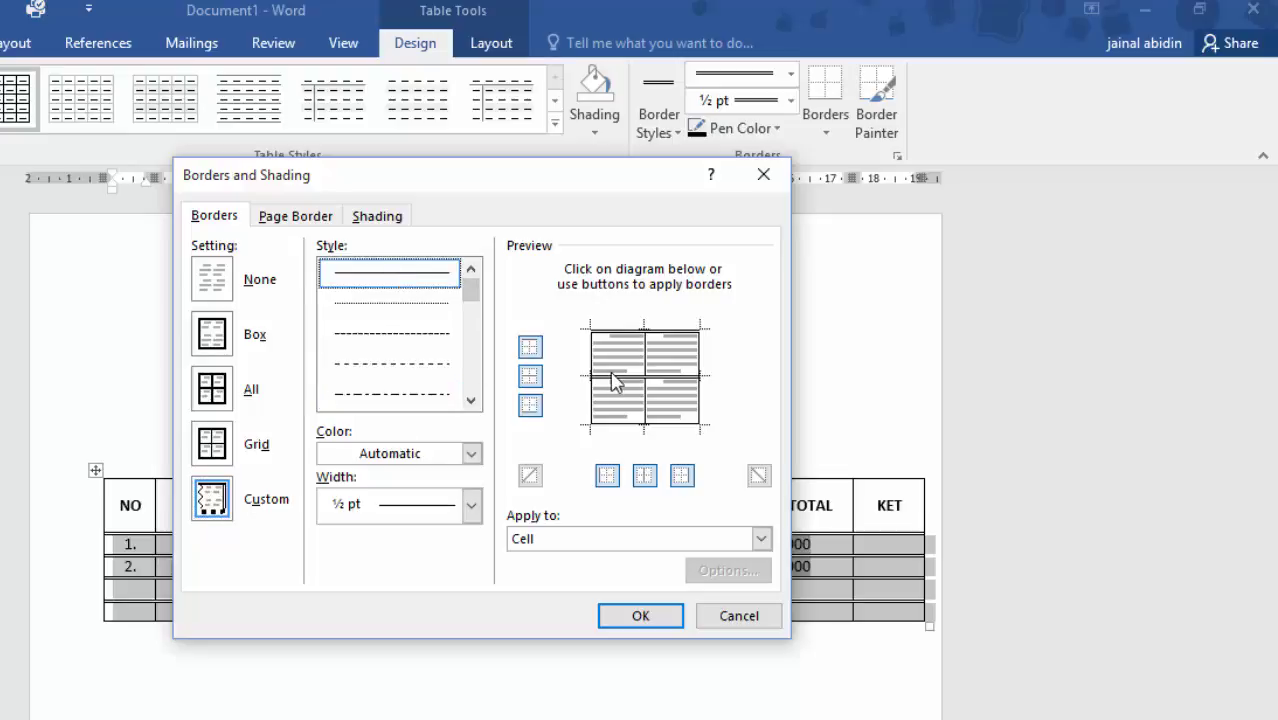
pyautogui.click(607, 475)
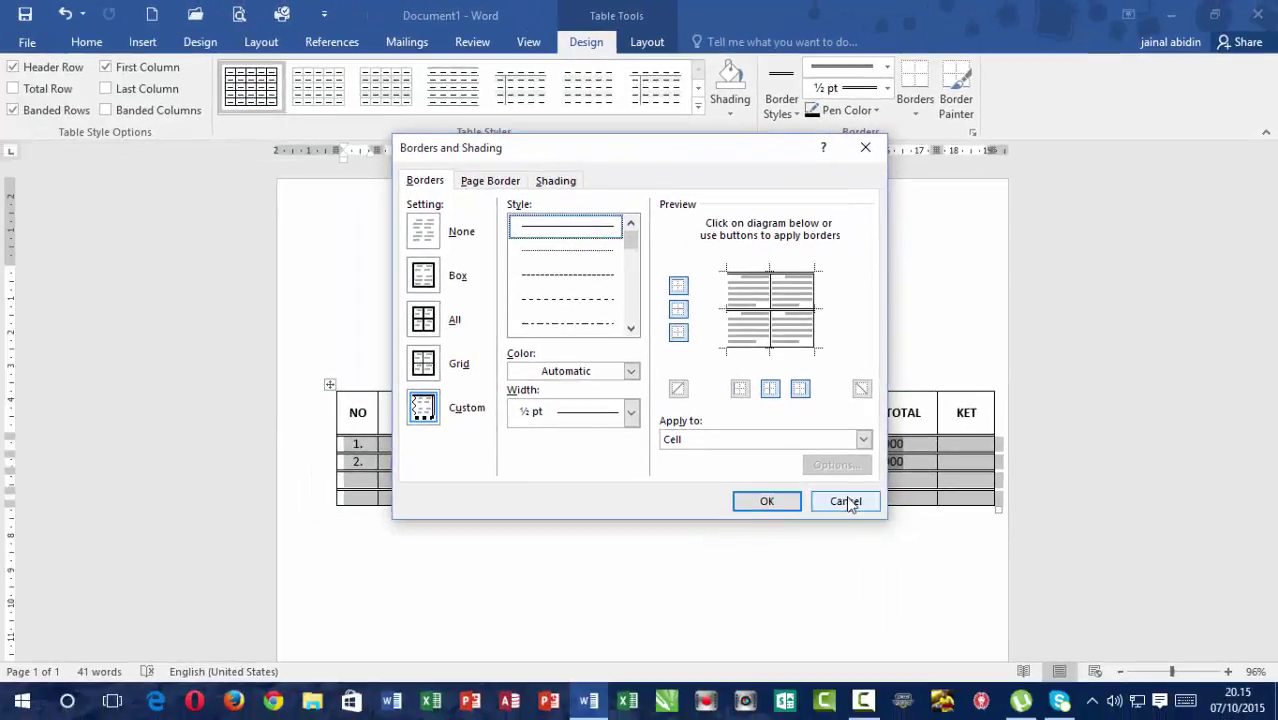
pyautogui.click(731, 330)
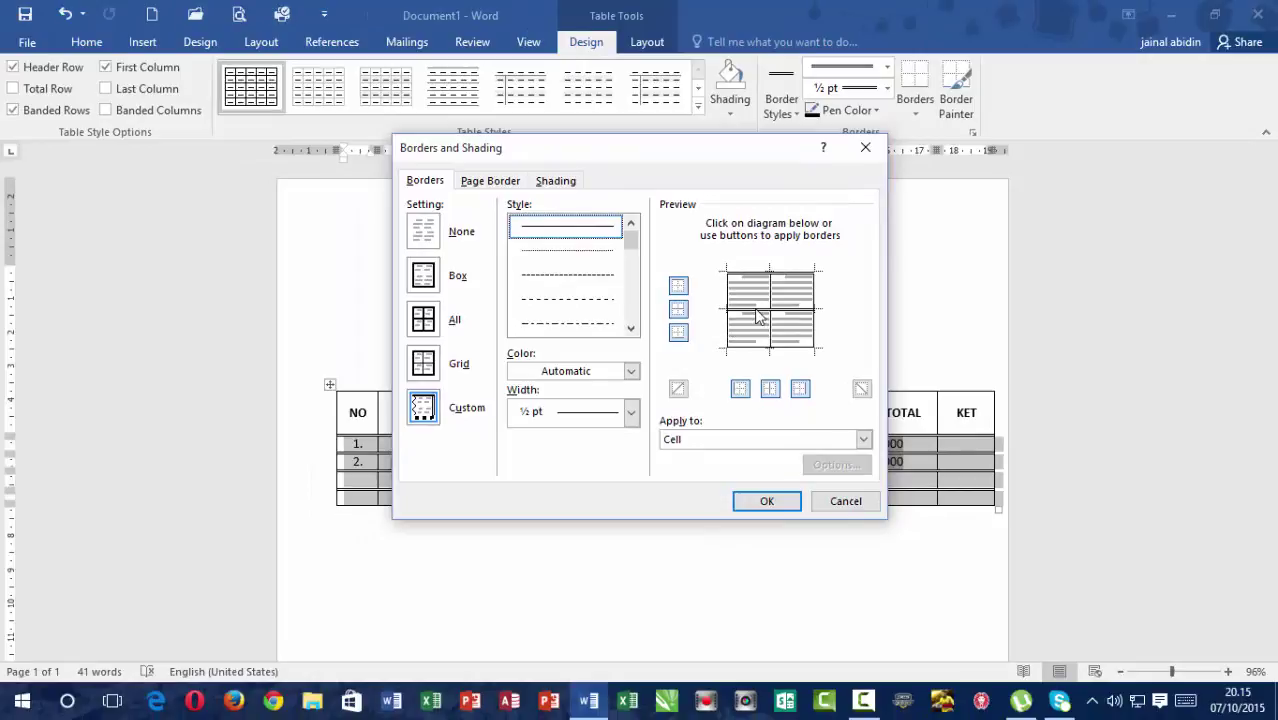
pyautogui.click(758, 316)
pyautogui.click(766, 501)
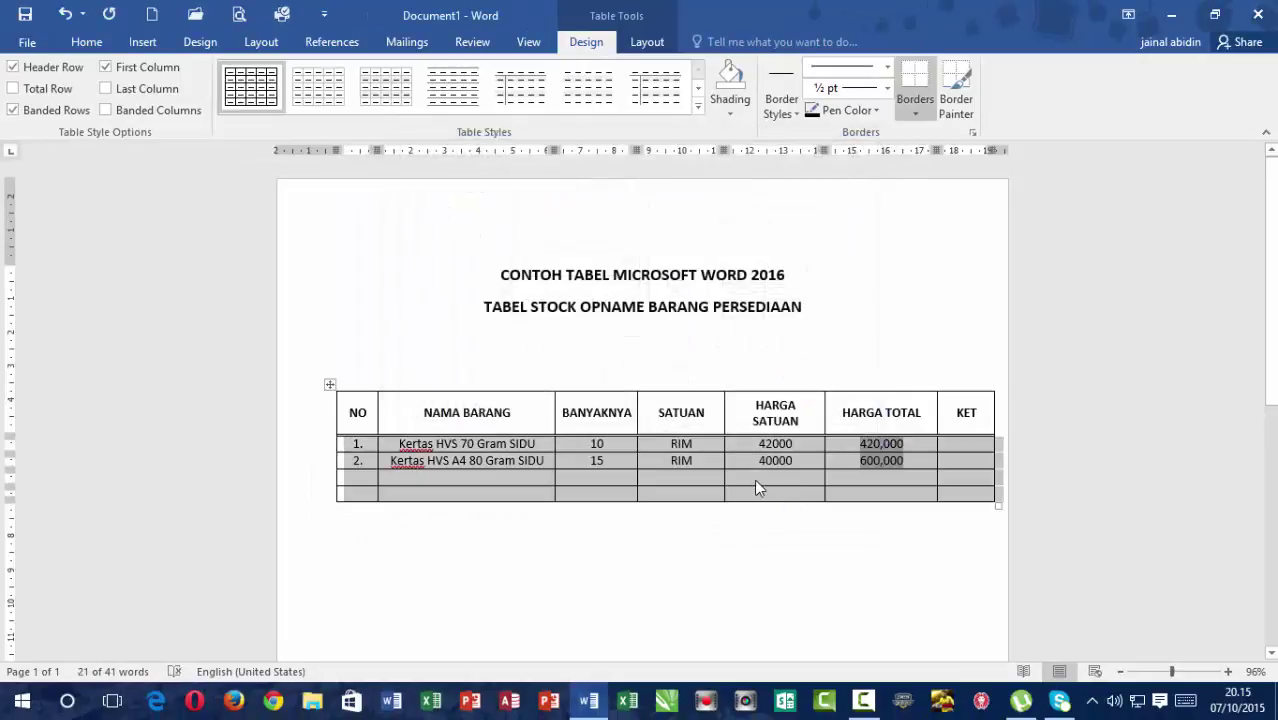
pyautogui.click(756, 482)
# Step: Left-align the NAMA BARANG item names with Align Center Left
pyautogui.moveTo(380, 443); pyautogui.dragTo(390, 493)
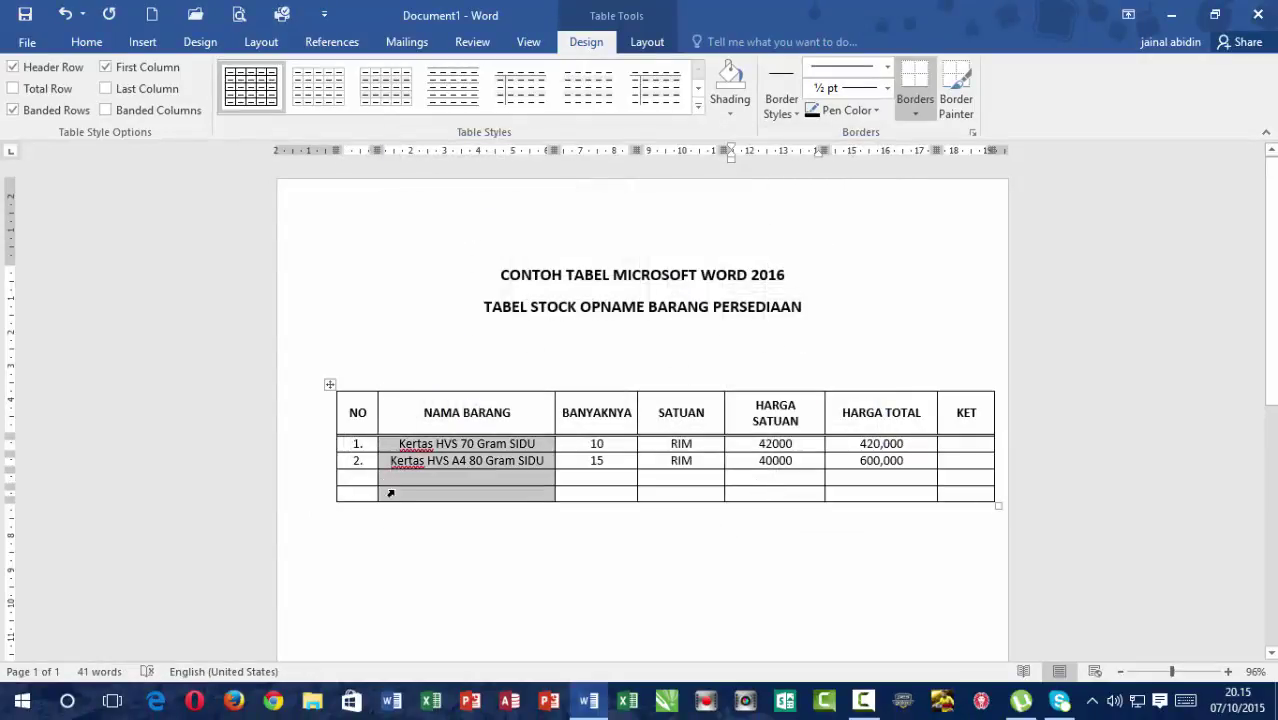
pyautogui.click(634, 50)
pyautogui.click(907, 88)
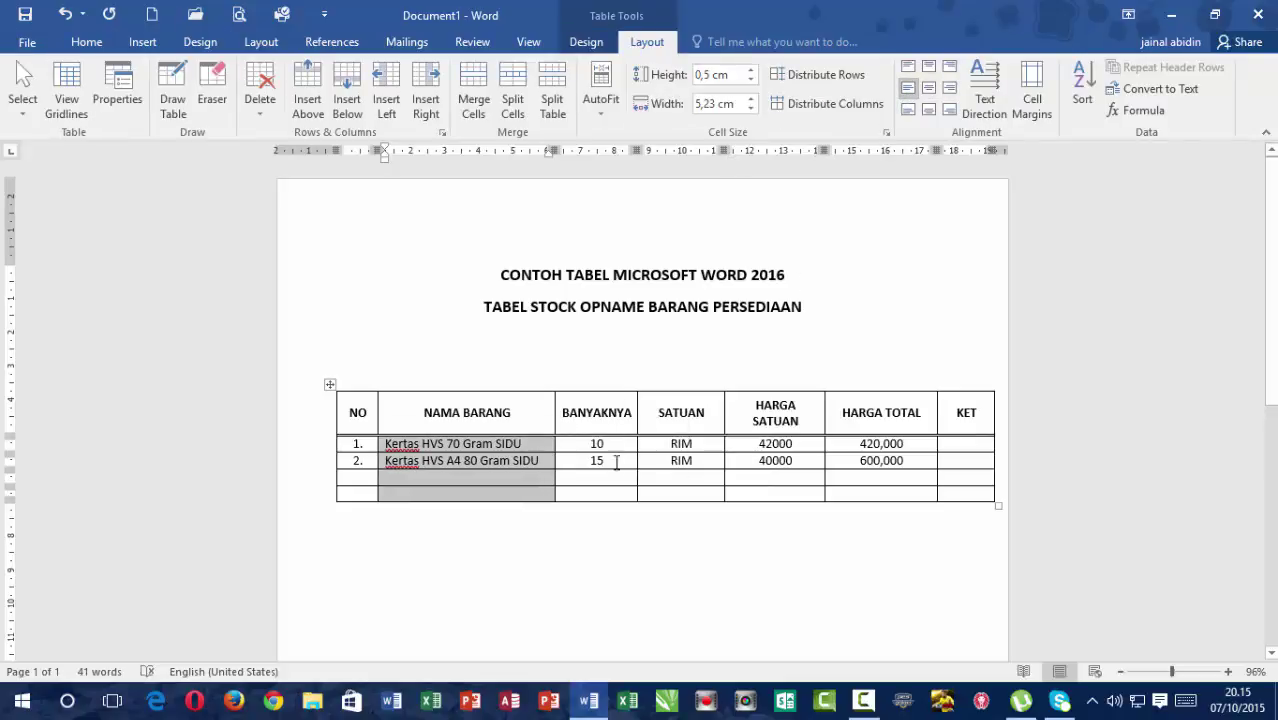
# Step: Add a blank row at the bottom and drag the second item's row taller
pyautogui.click(619, 492)
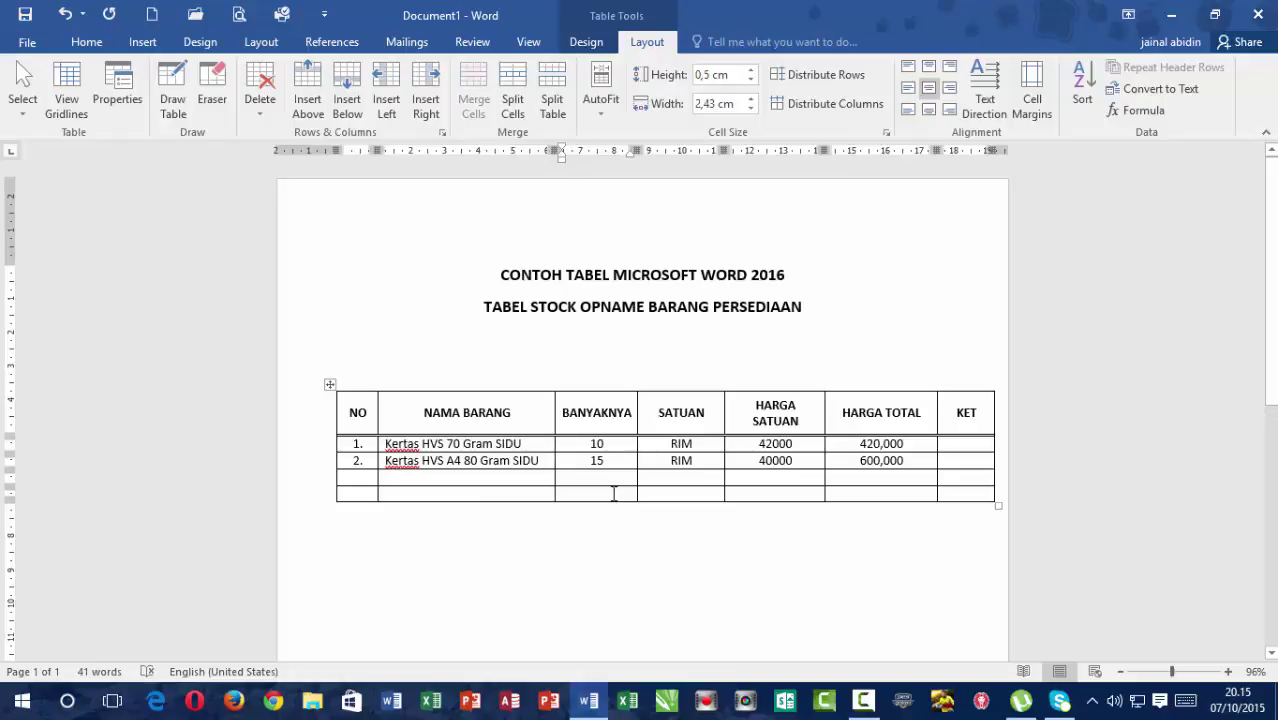
pyautogui.press('Tab')
pyautogui.press('Tab')
pyautogui.press('Tab')
pyautogui.press('Tab')
pyautogui.press('Tab')
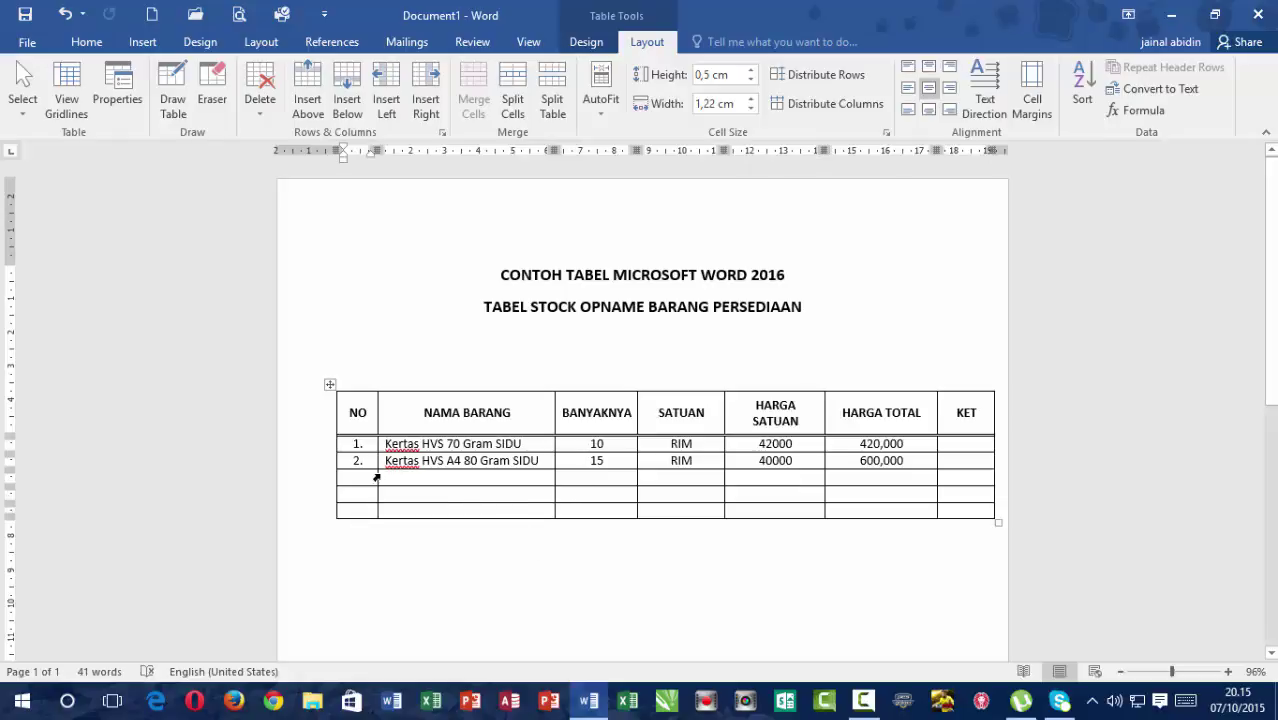
pyautogui.moveTo(374, 471); pyautogui.dragTo(382, 511)
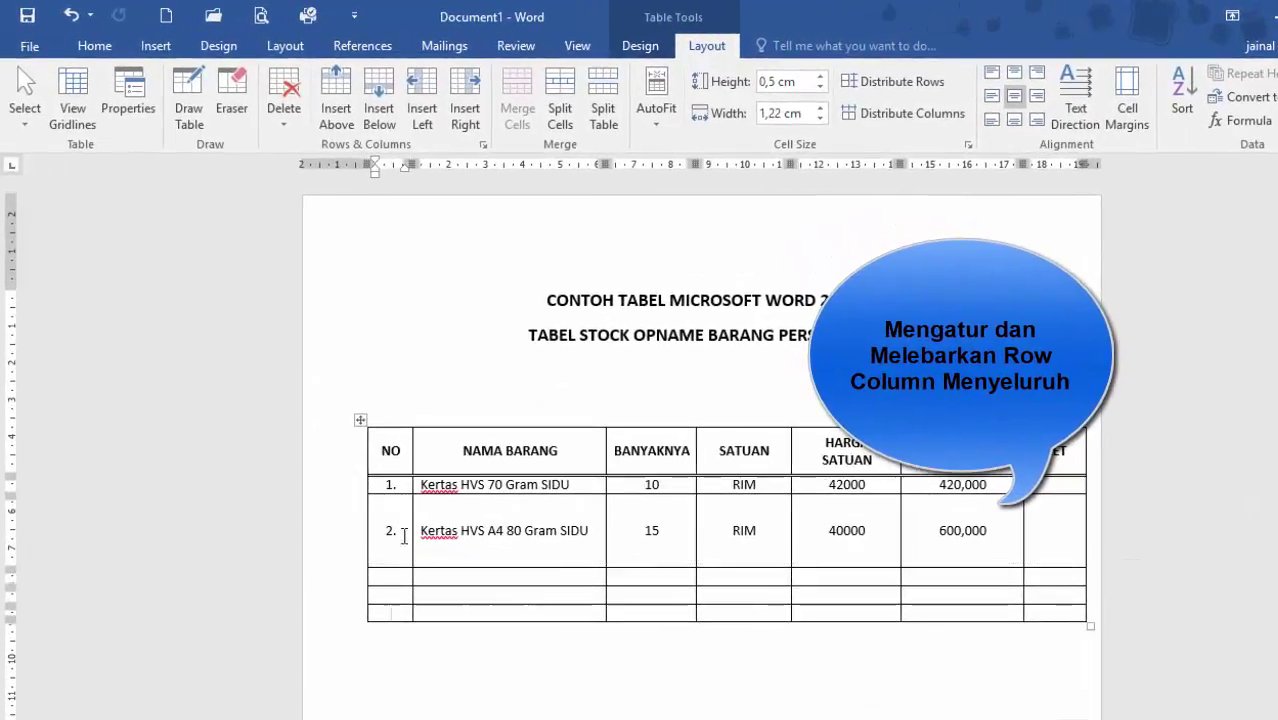
# Step: Distribute the data and empty rows evenly to a 0.87 cm height
pyautogui.moveTo(367, 489)
pyautogui.mouseDown()
pyautogui.moveTo(819, 486)
pyautogui.moveTo(1041, 526)
pyautogui.moveTo(1057, 611)
pyautogui.mouseUp()
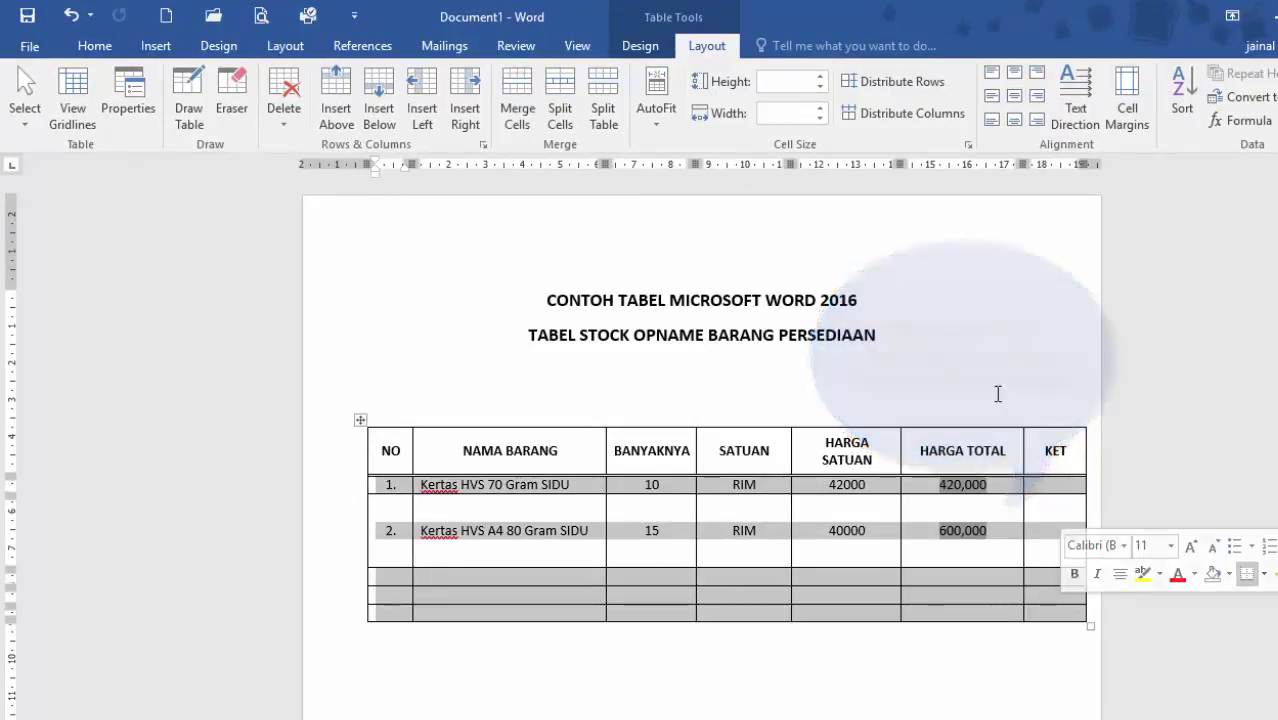
pyautogui.click(641, 49)
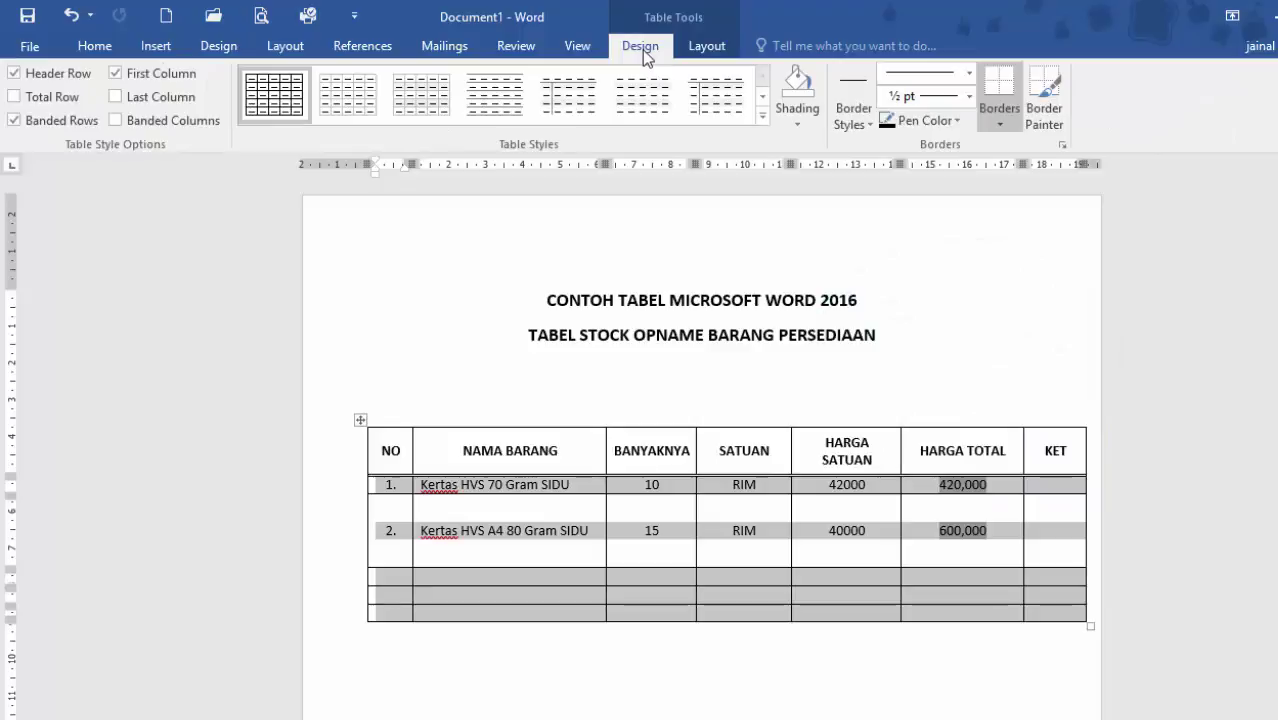
pyautogui.click(722, 50)
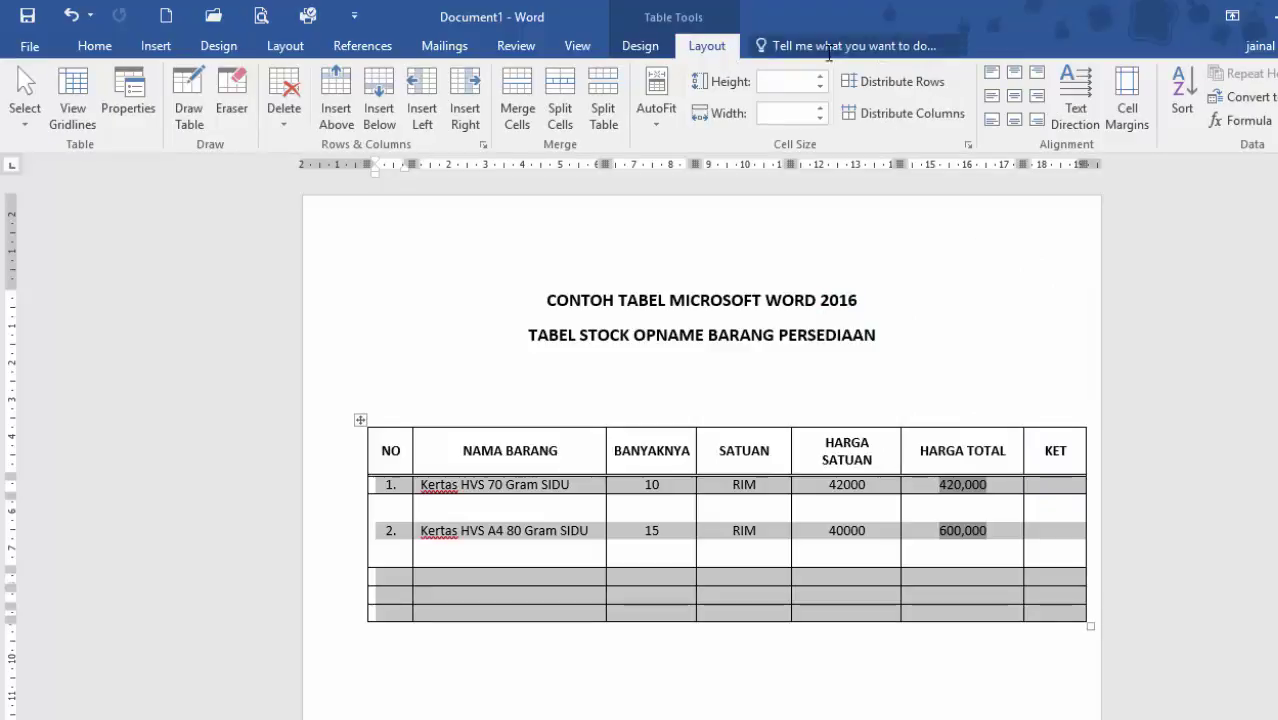
pyautogui.click(857, 85)
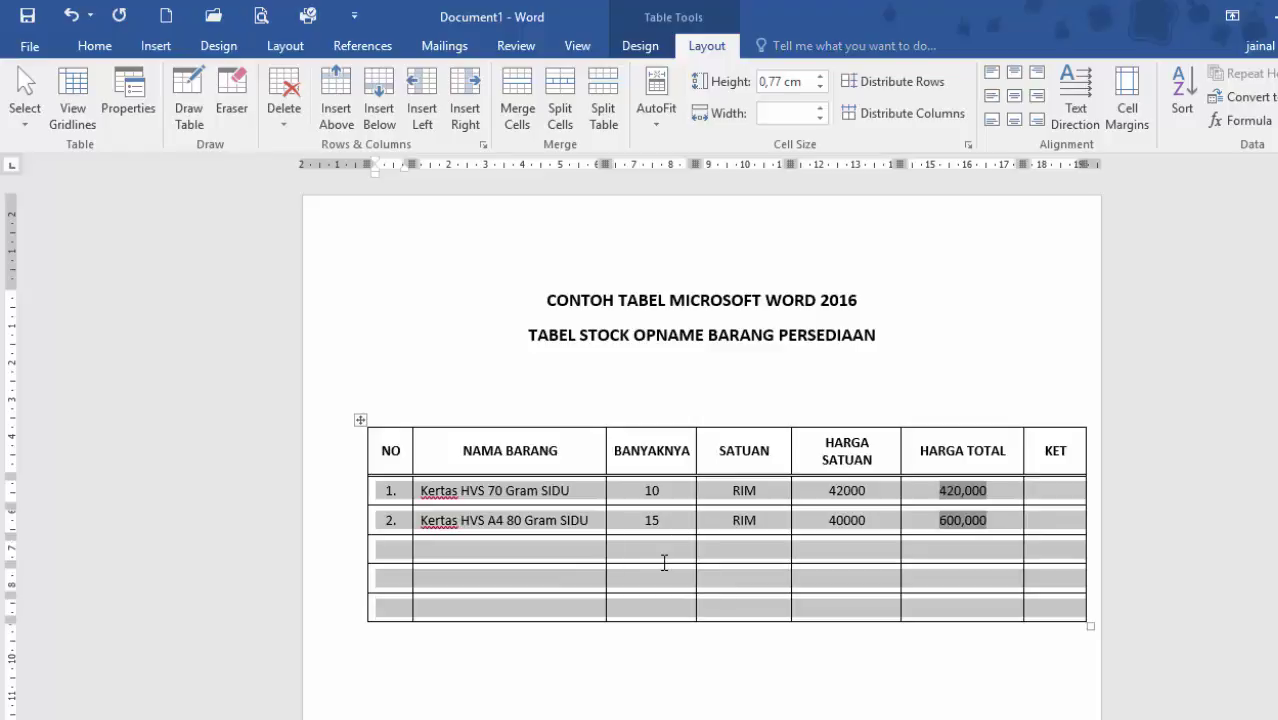
pyautogui.hotkey('ctrl', 'z')
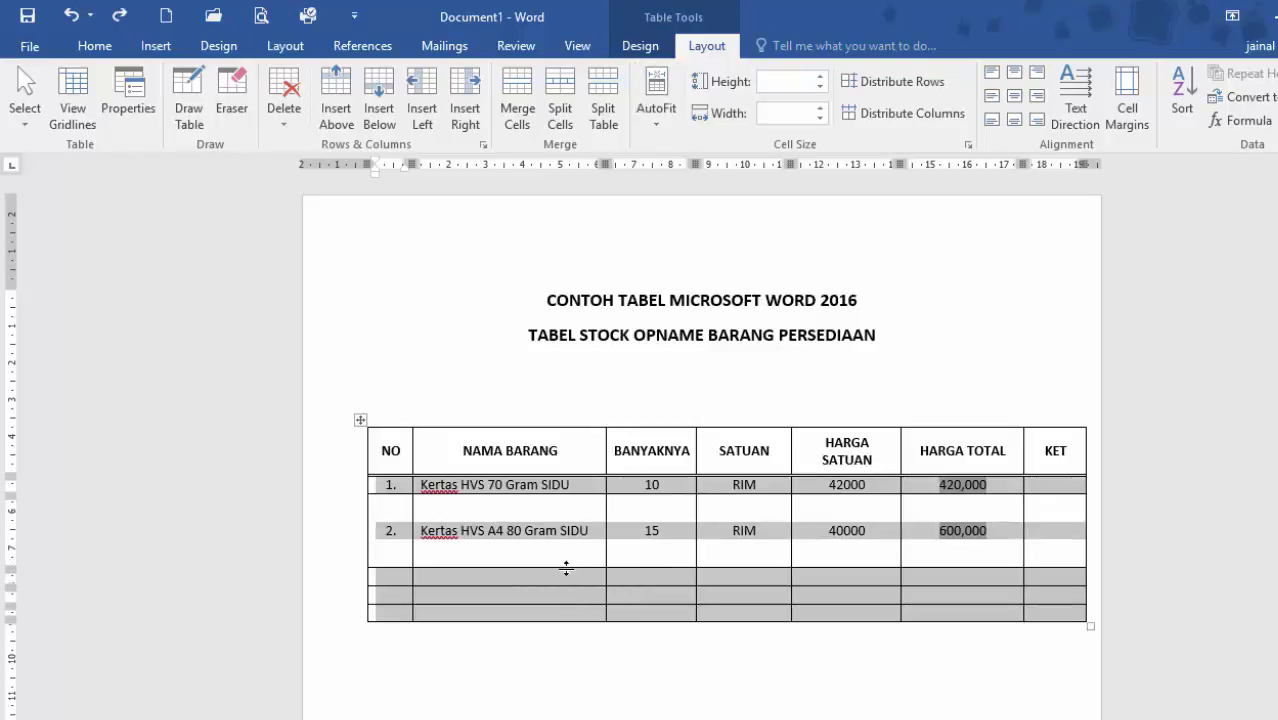
pyautogui.moveTo(566, 568); pyautogui.dragTo(568, 586)
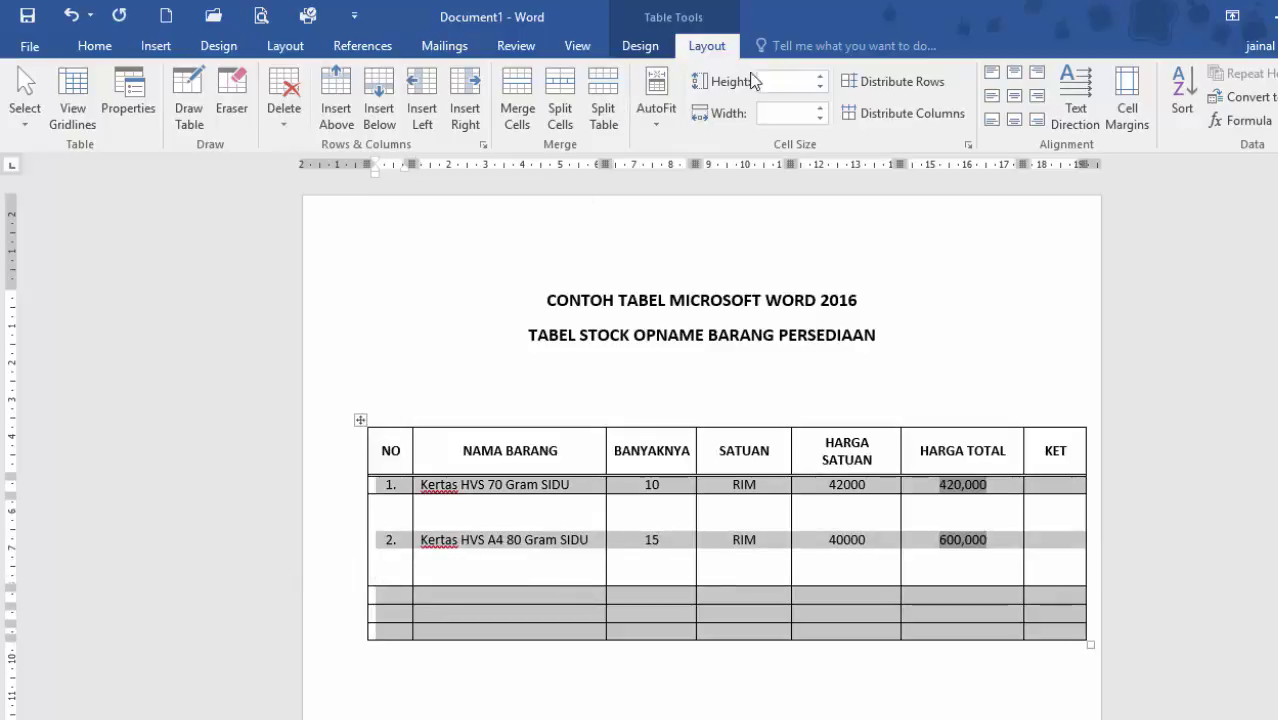
pyautogui.click(640, 46)
pyautogui.click(682, 52)
pyautogui.click(856, 83)
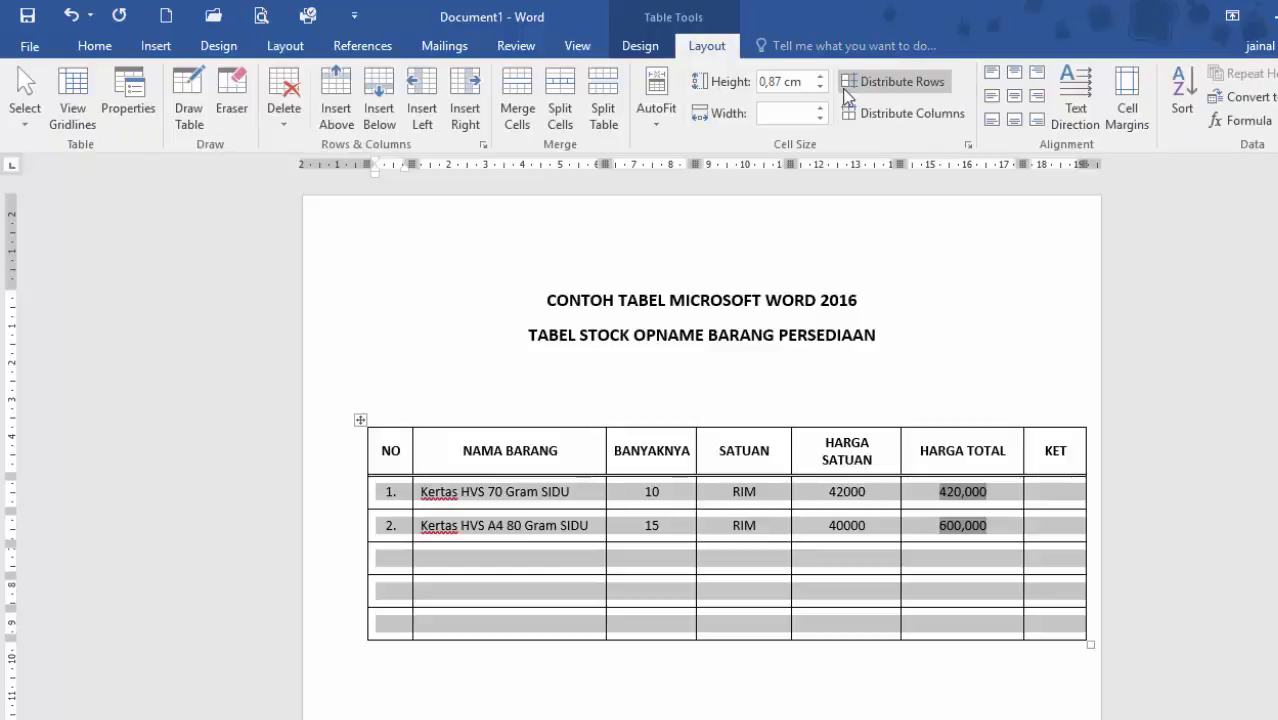
pyautogui.click(1053, 638)
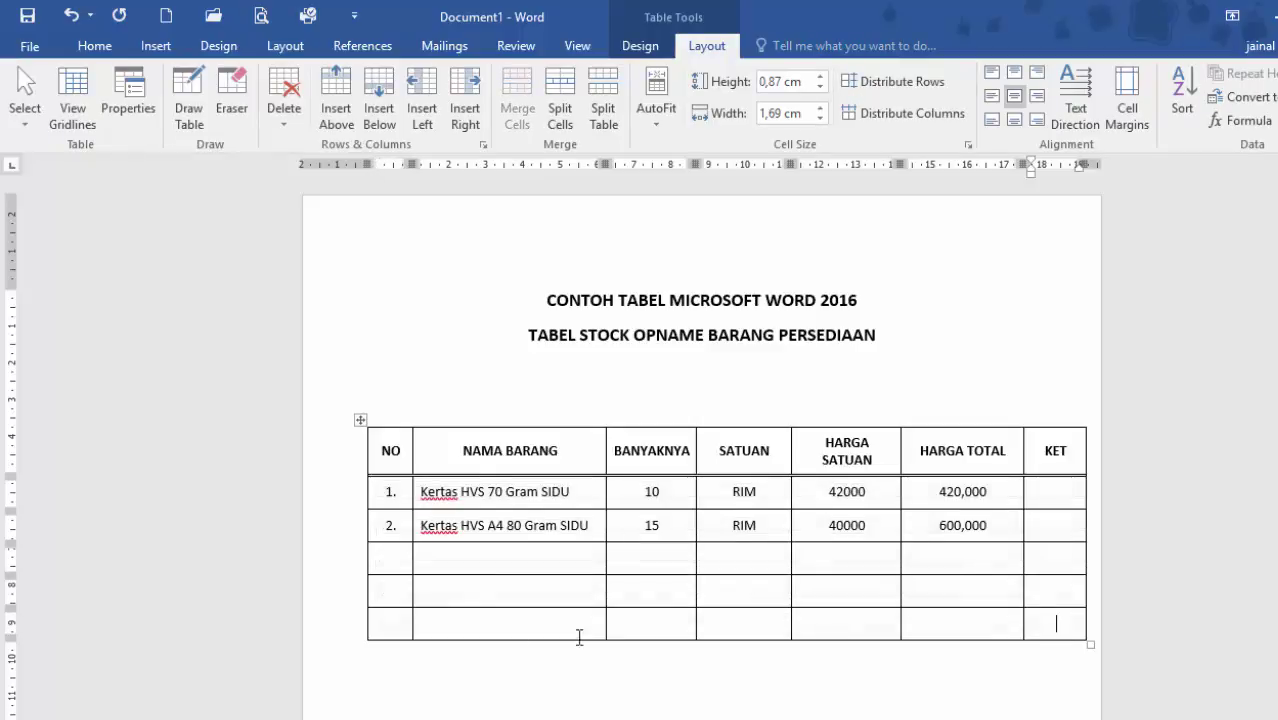
pyautogui.moveTo(399, 634); pyautogui.dragTo(749, 634)
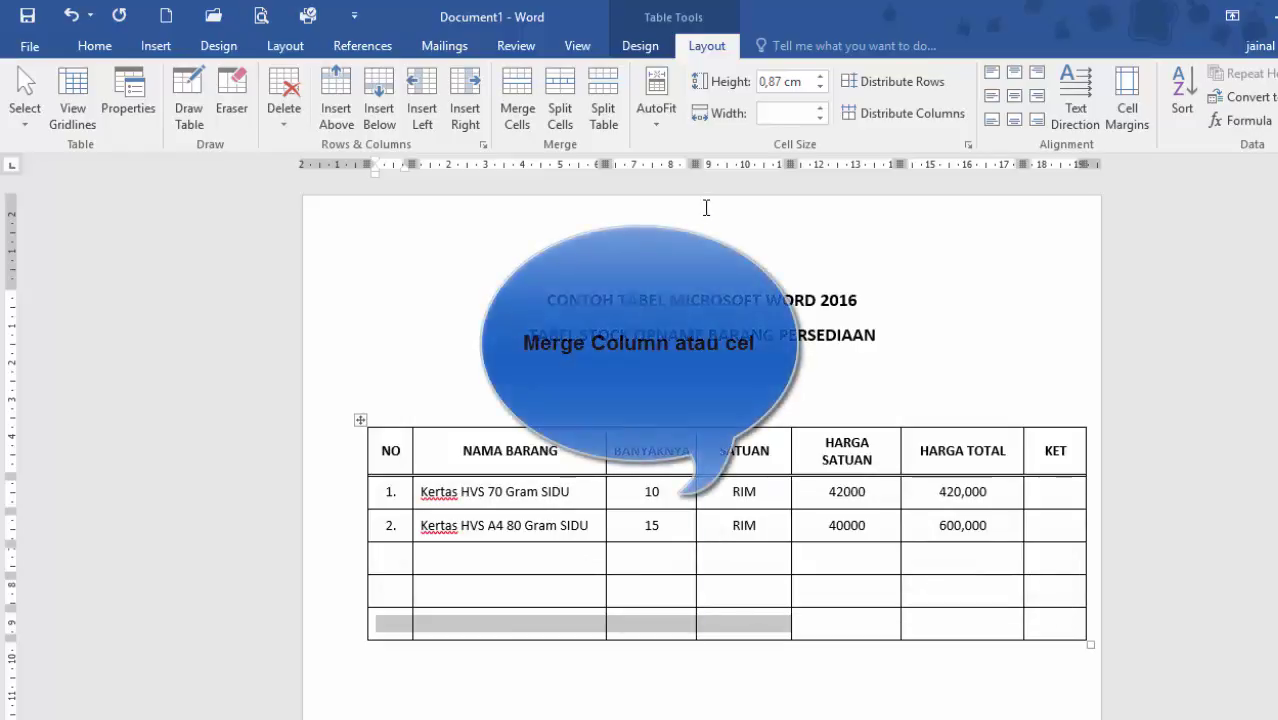
# Step: Merge the bottom row's NO–SATUAN cells and type a bold JUMLAH label
pyautogui.click(630, 49)
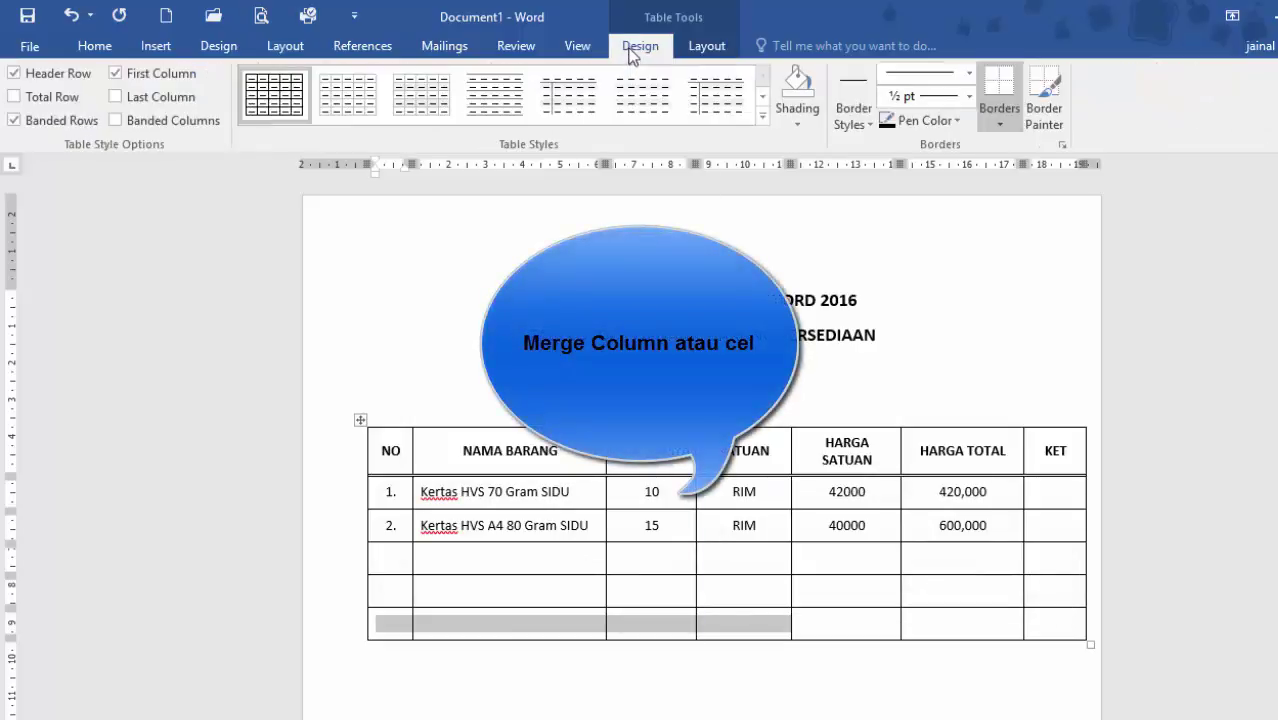
pyautogui.click(712, 52)
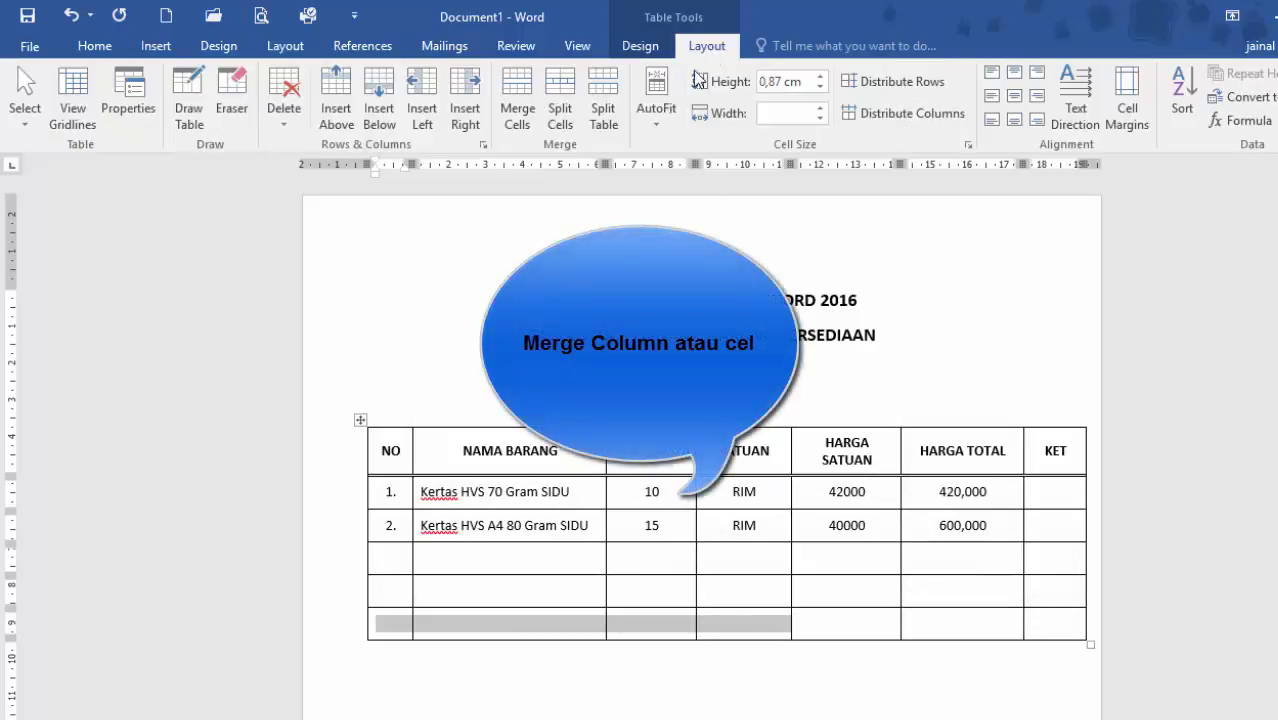
pyautogui.click(520, 88)
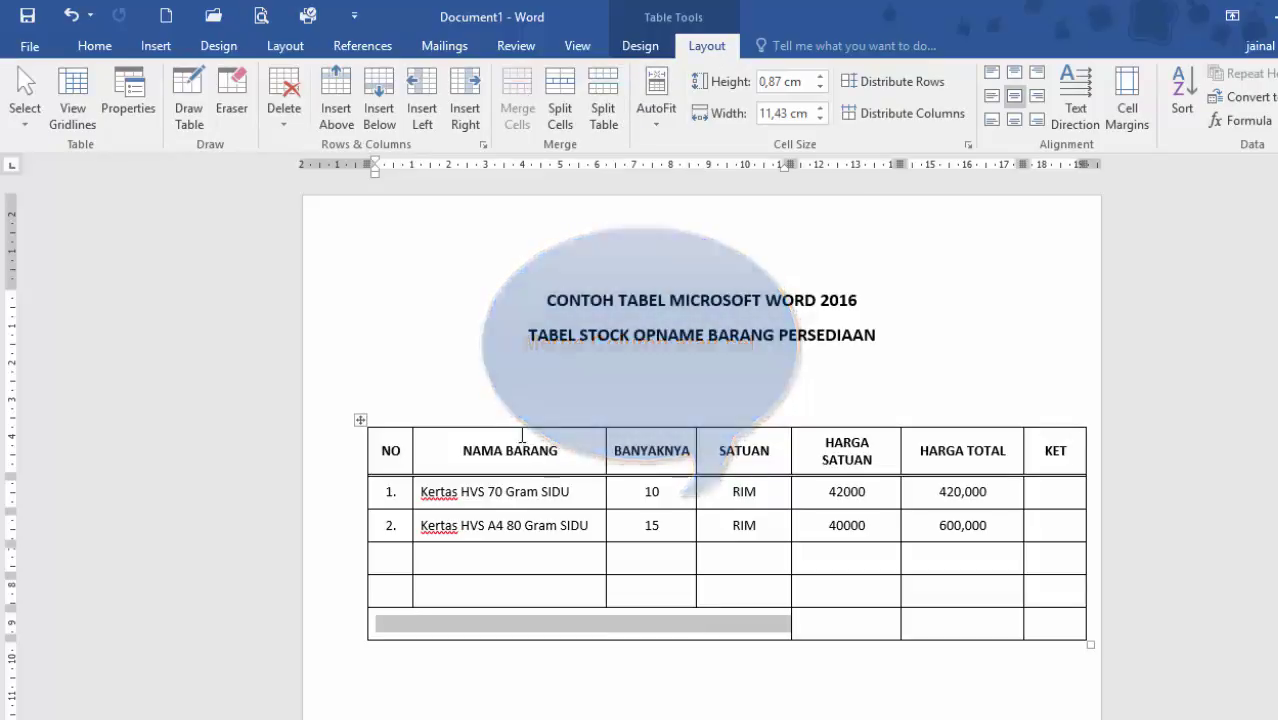
pyautogui.click(94, 46)
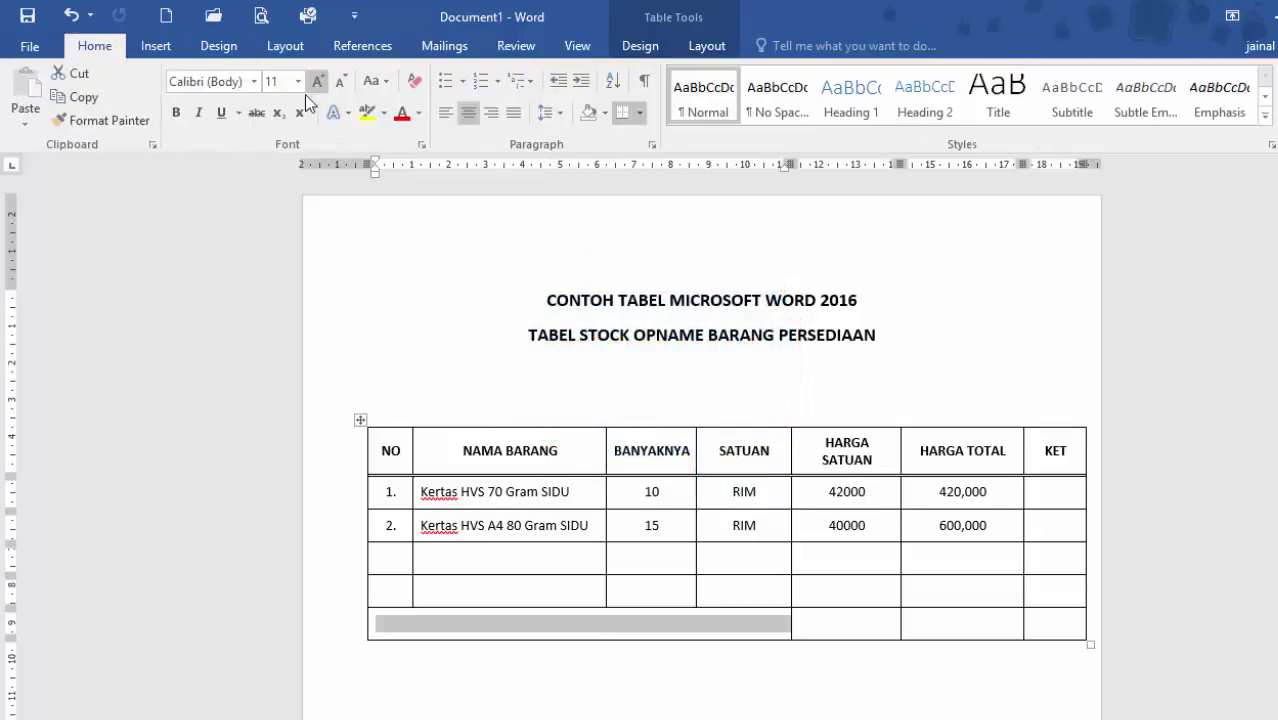
pyautogui.click(176, 112)
pyautogui.write('JUML')
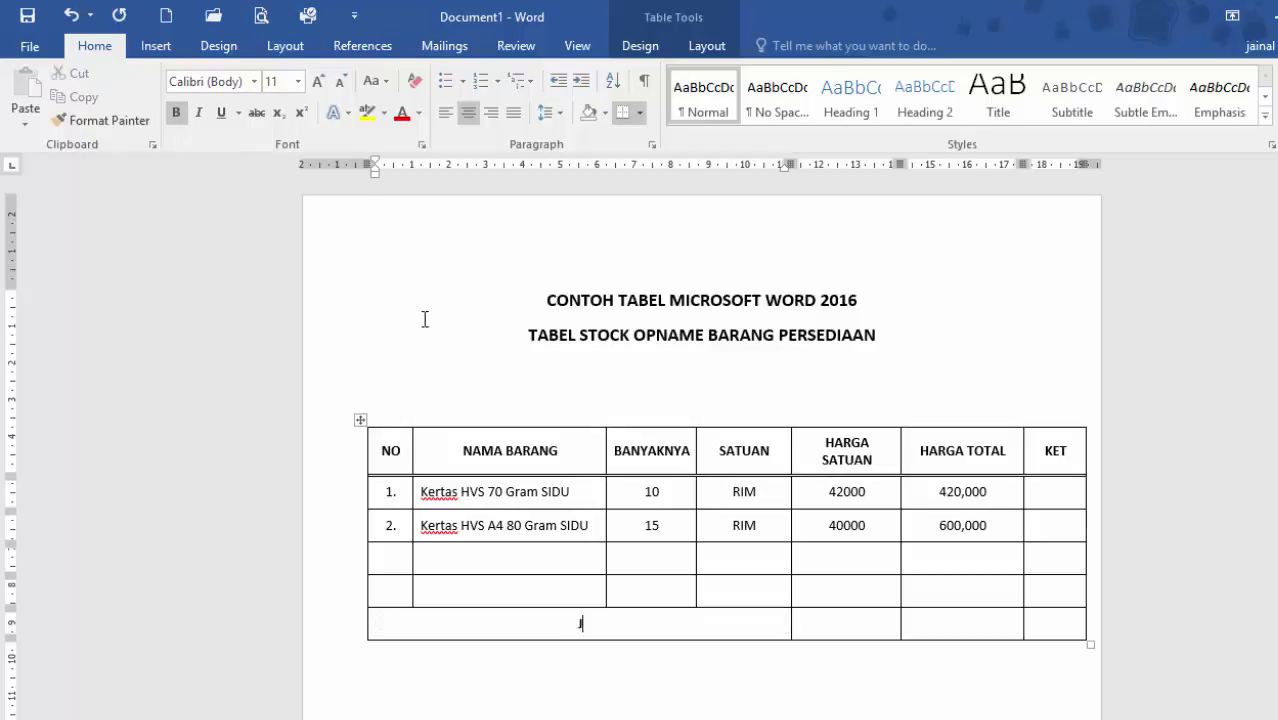
pyautogui.write('AH')
# Step: Narrow the HARGA TOTAL, HARGA SATUAN and SATUAN columns using the ruler markers
pyautogui.click(993, 547)
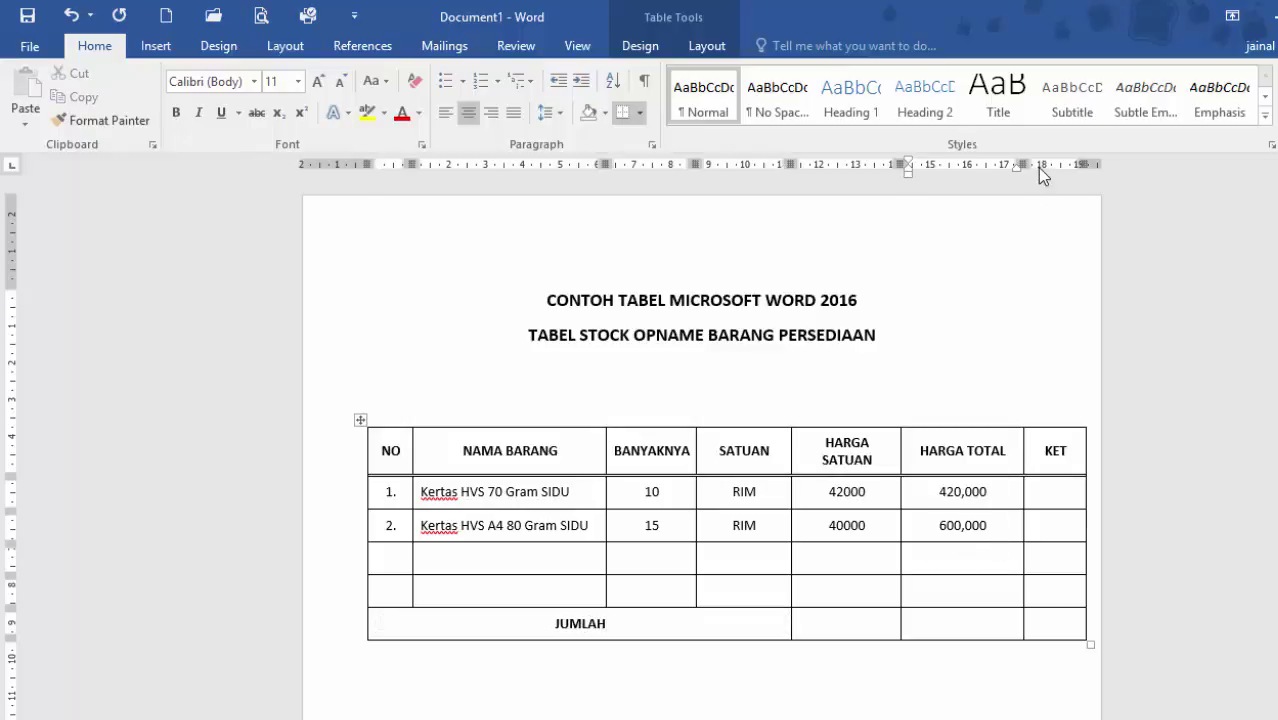
pyautogui.moveTo(1021, 164); pyautogui.dragTo(998, 166)
pyautogui.moveTo(900, 164); pyautogui.dragTo(893, 164)
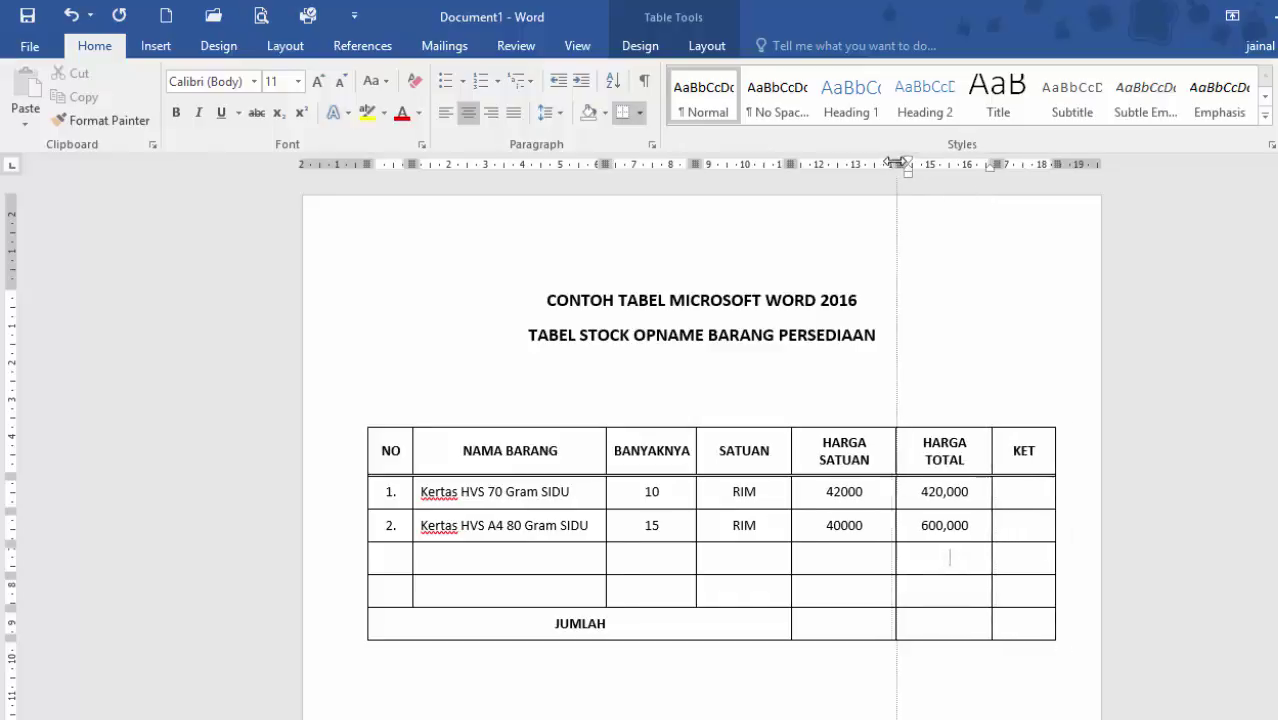
pyautogui.moveTo(778, 164); pyautogui.dragTo(766, 164)
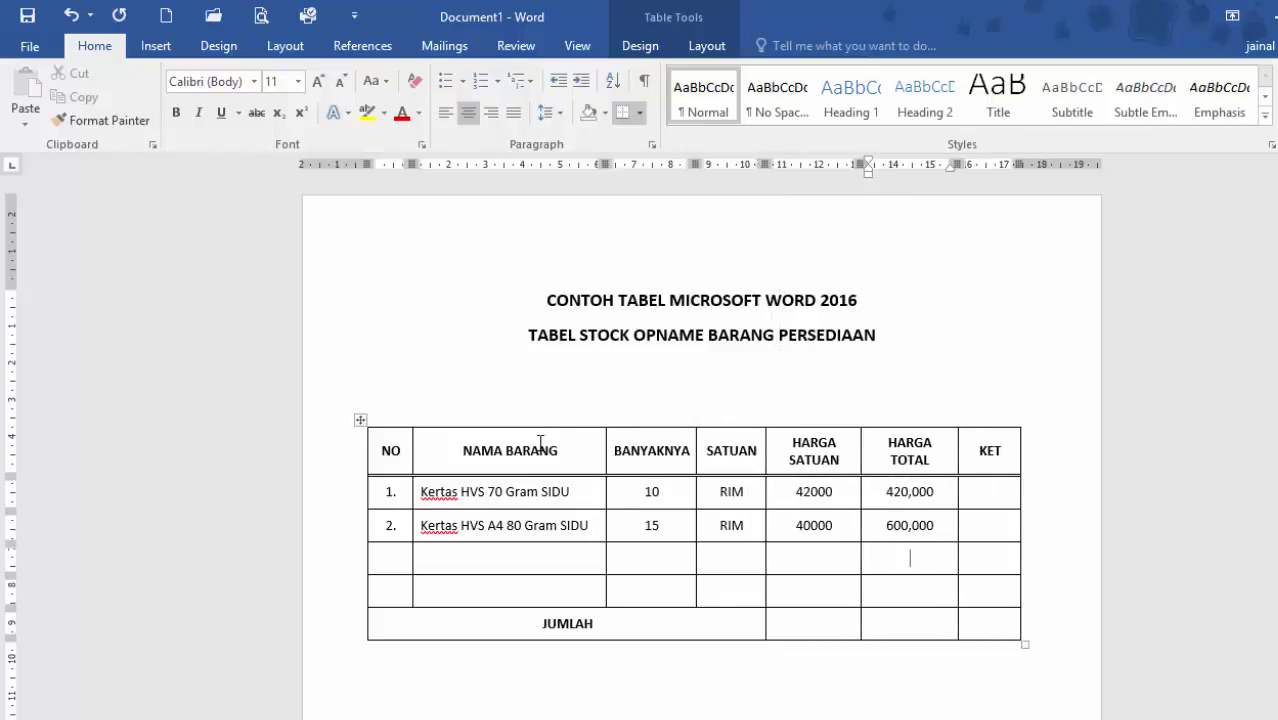
# Step: Set the table's alignment to Center in Table Properties
pyautogui.click(360, 420)
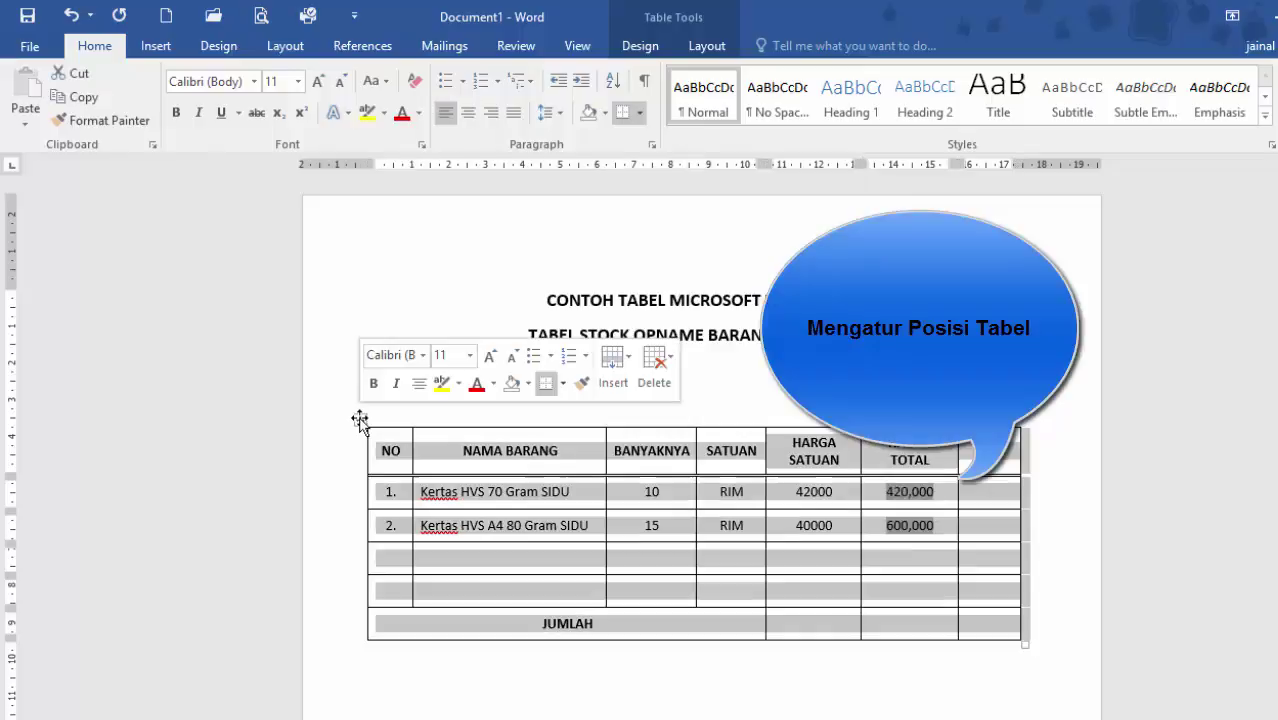
pyautogui.rightClick(360, 420)
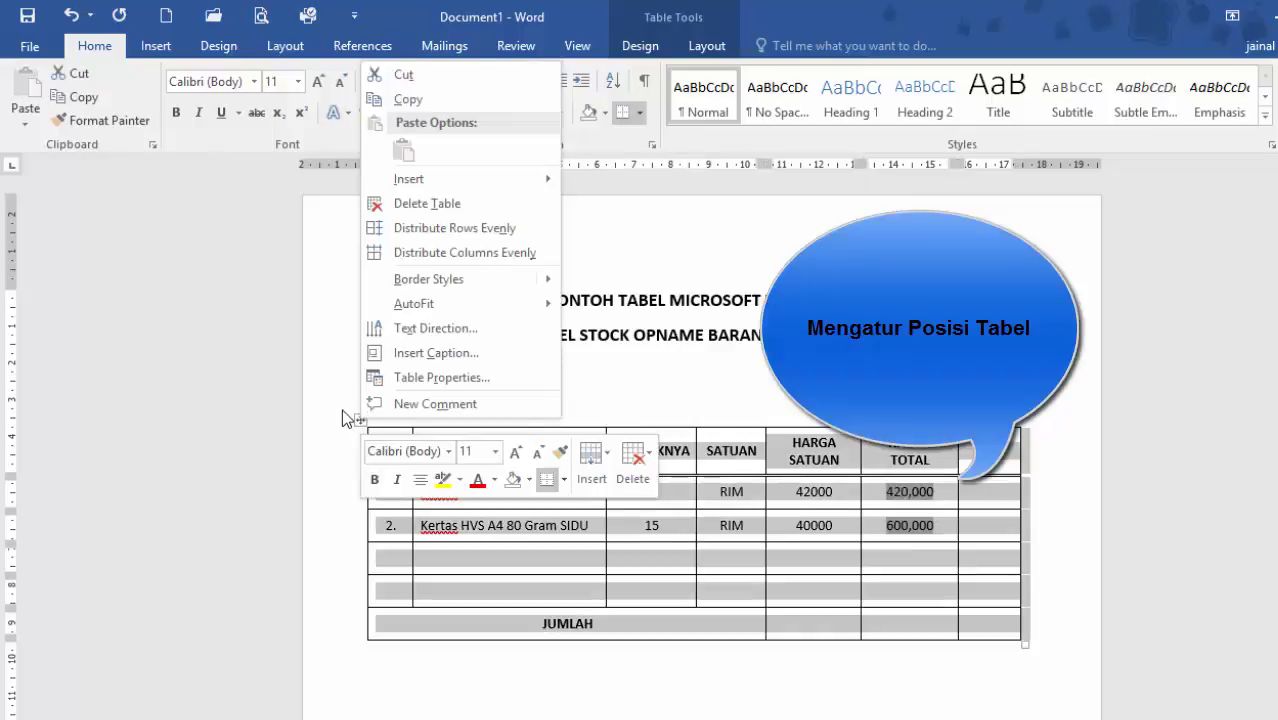
pyautogui.click(424, 384)
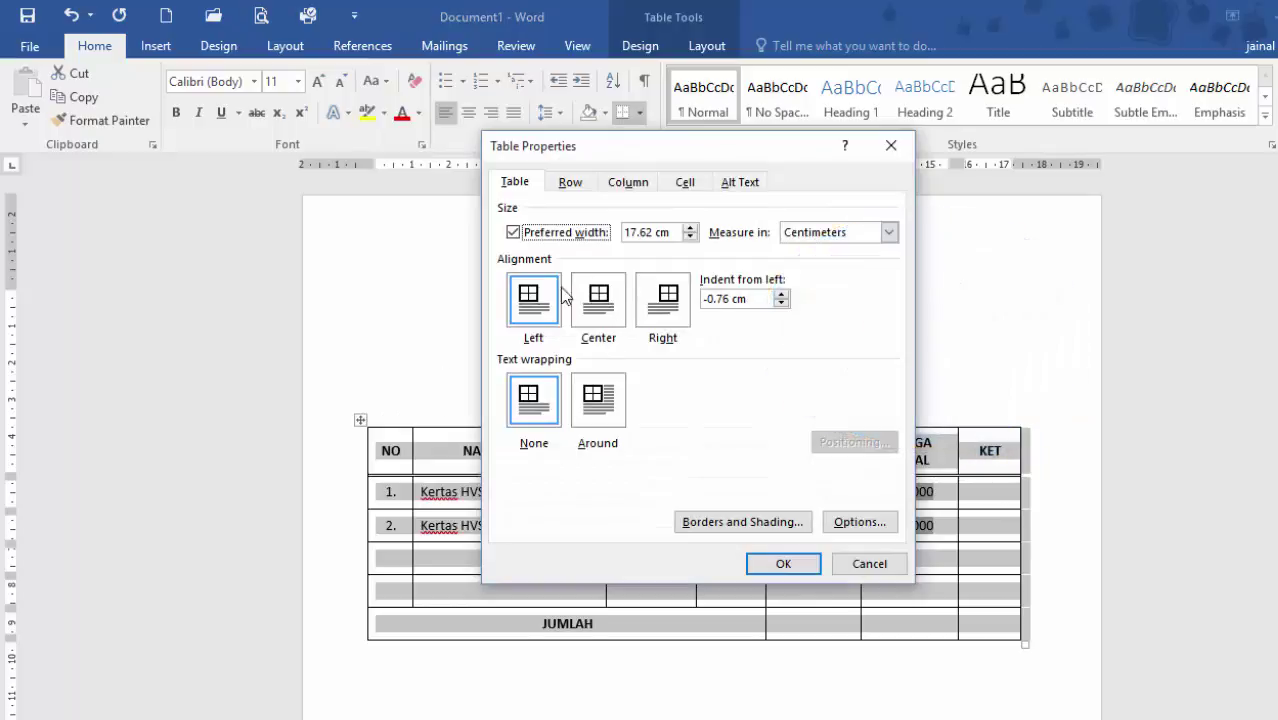
pyautogui.click(609, 302)
pyautogui.click(783, 563)
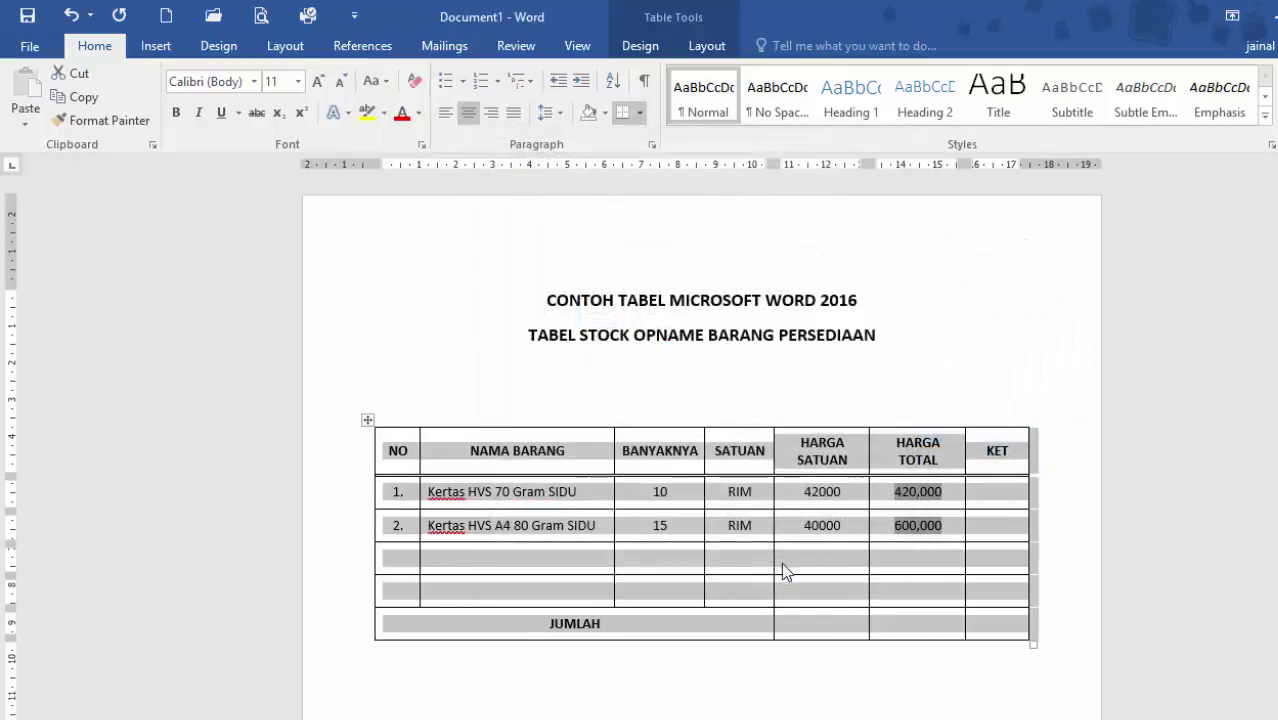
pyautogui.click(924, 343)
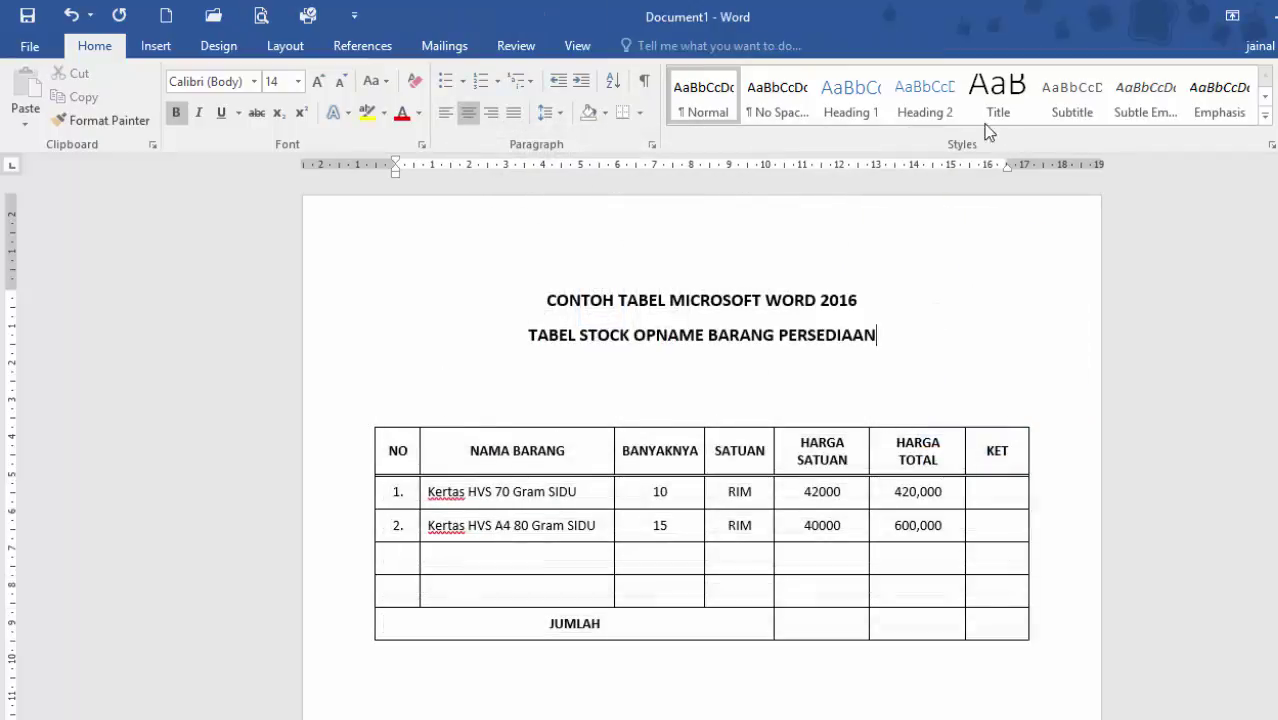
pyautogui.moveTo(1007, 166); pyautogui.dragTo(1033, 166)
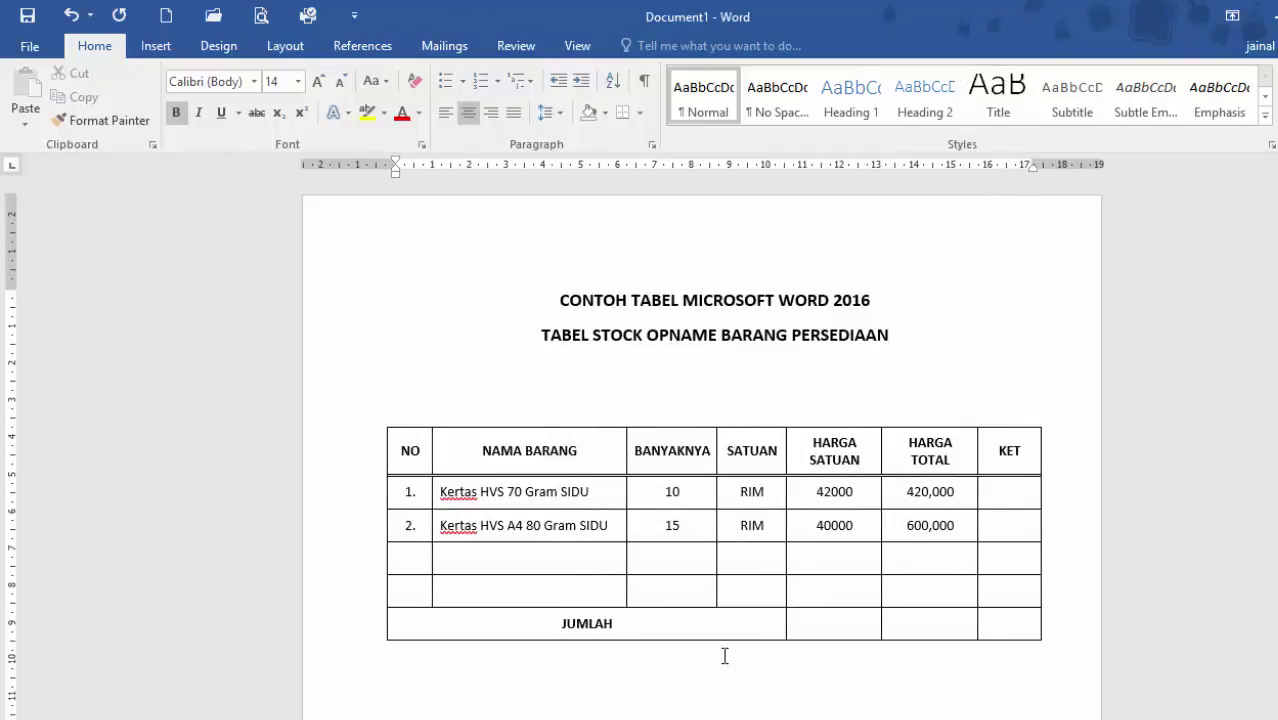
# Step: Insert a SUM(ABOVE) formula in the JUMLAH row's HARGA TOTAL cell, giving 1,020,000
pyautogui.moveTo(904, 576)
pyautogui.click(944, 626)
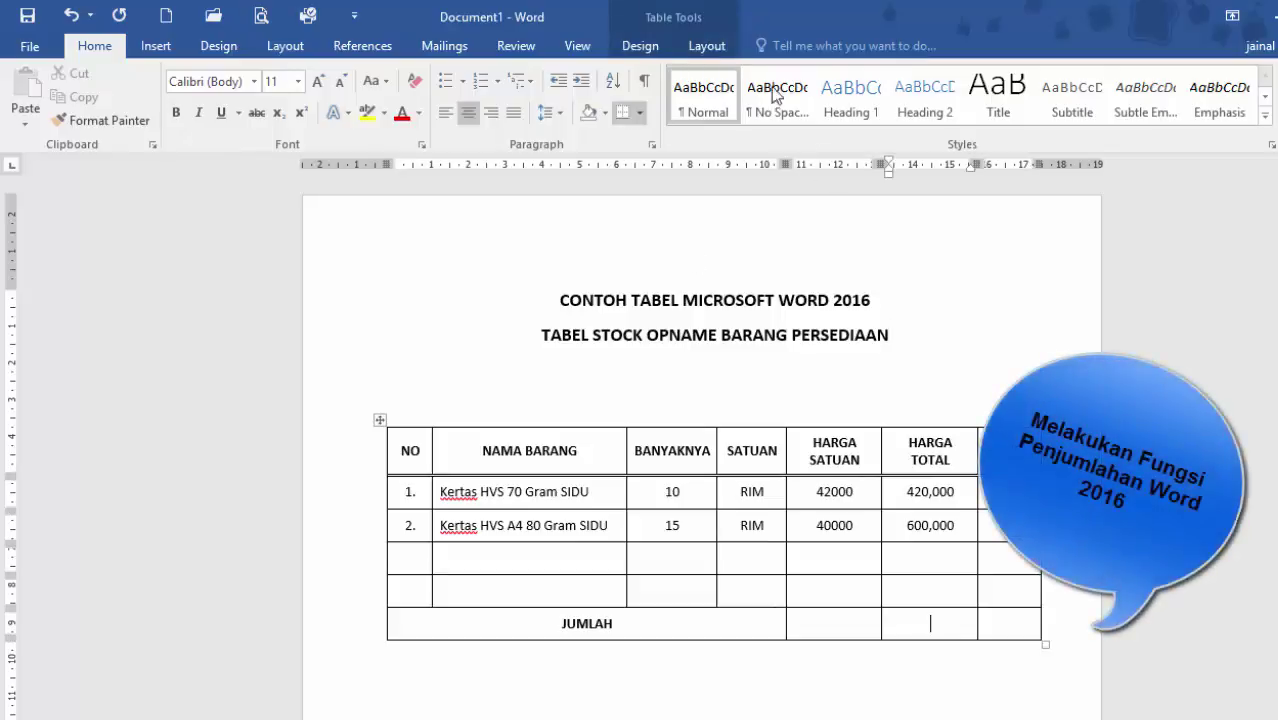
pyautogui.click(706, 46)
pyautogui.click(1240, 120)
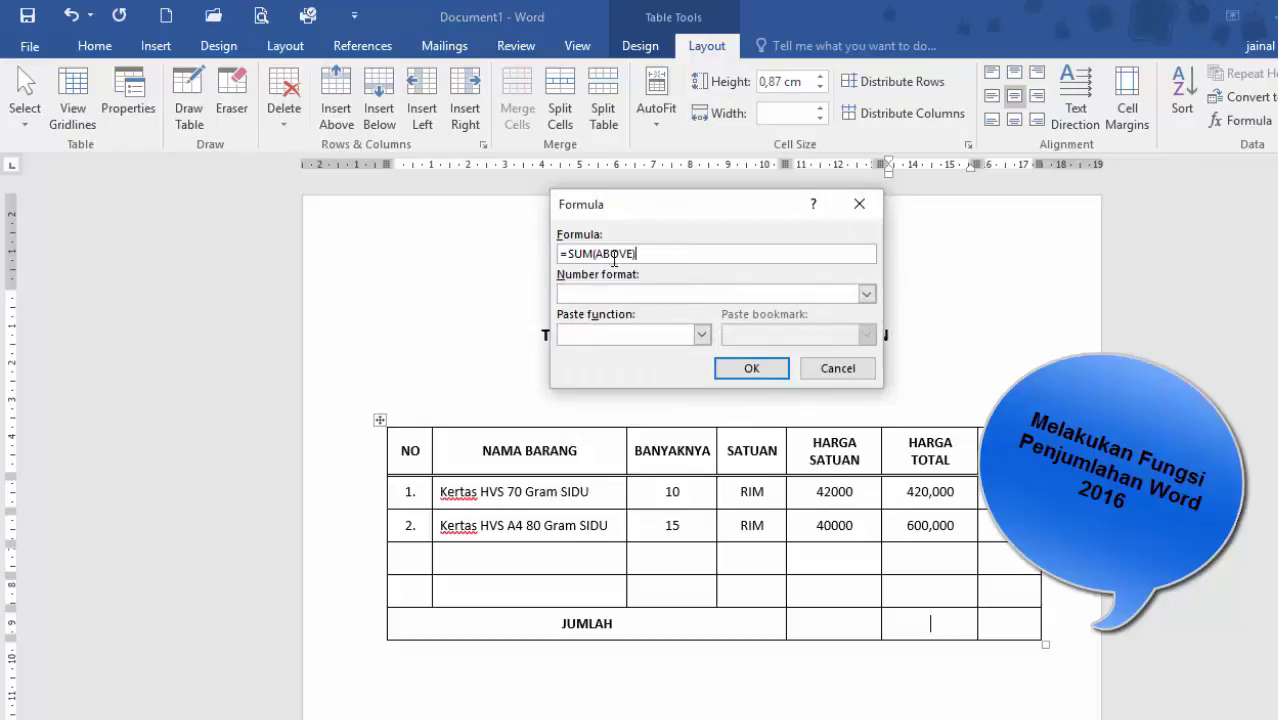
pyautogui.click(866, 293)
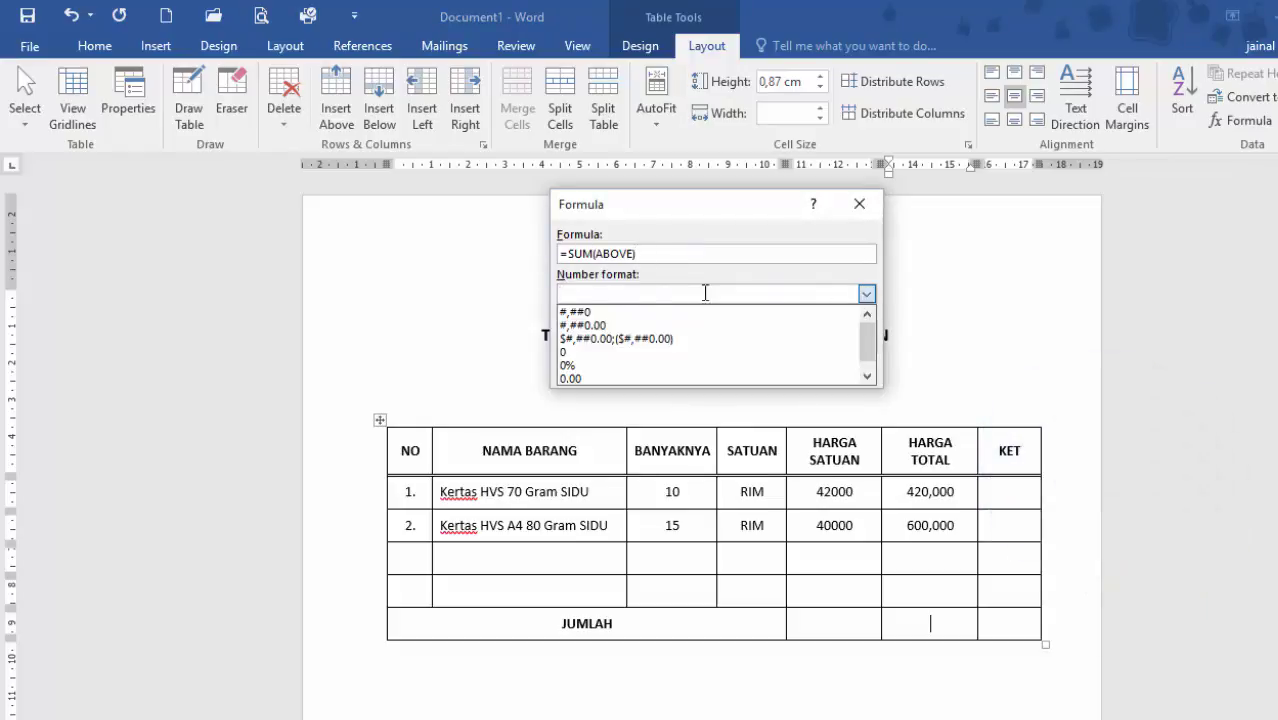
pyautogui.click(601, 376)
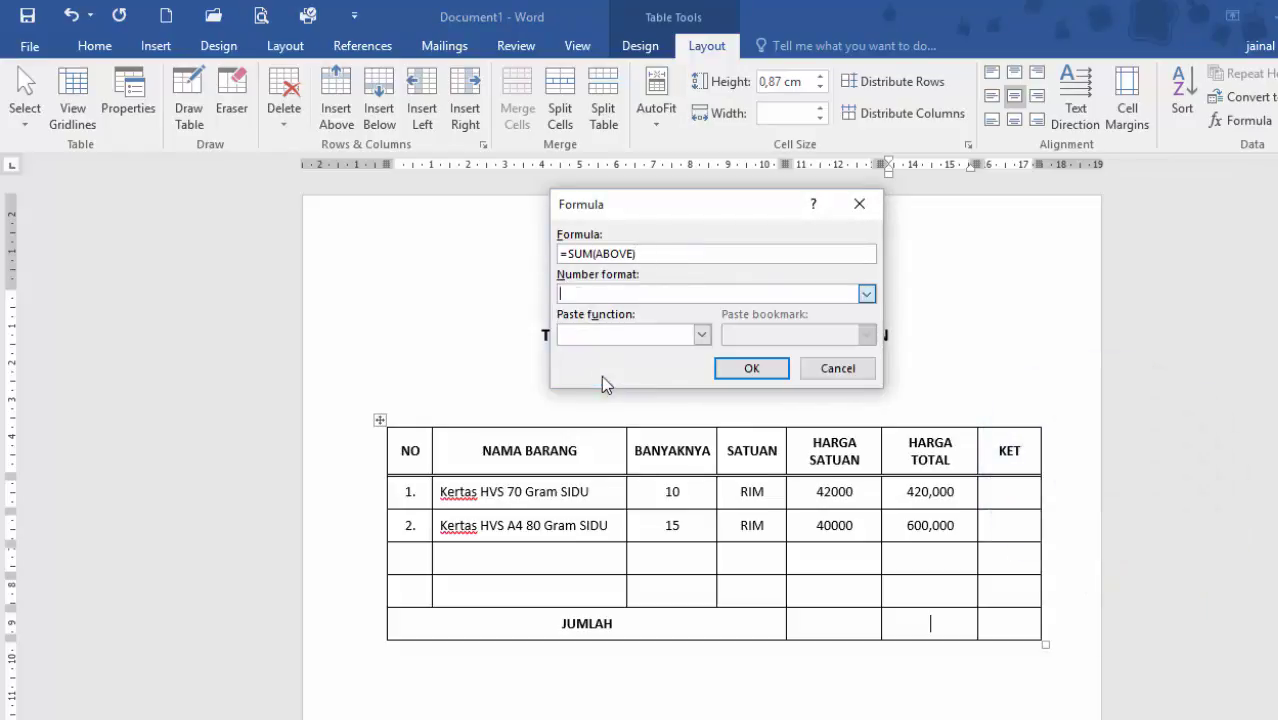
pyautogui.click(752, 369)
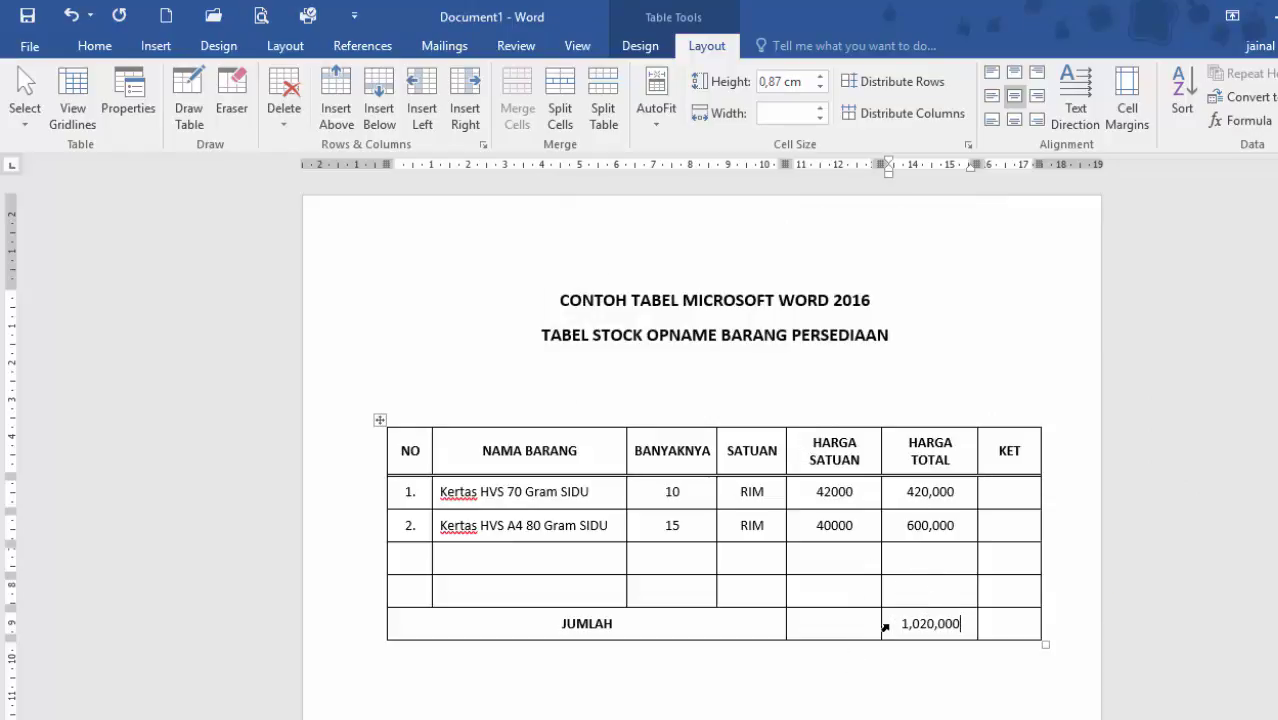
# Step: Make the 1,020,000 total bold
pyautogui.click(885, 627)
pyautogui.click(94, 46)
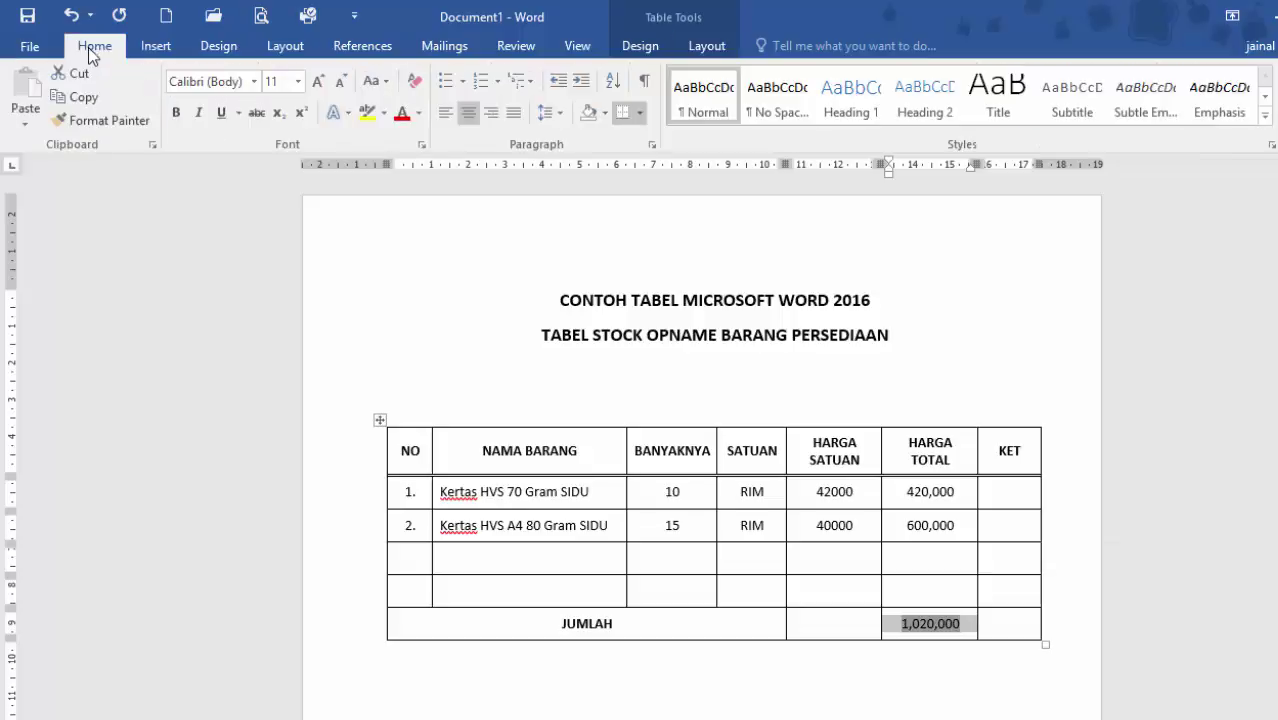
pyautogui.click(176, 112)
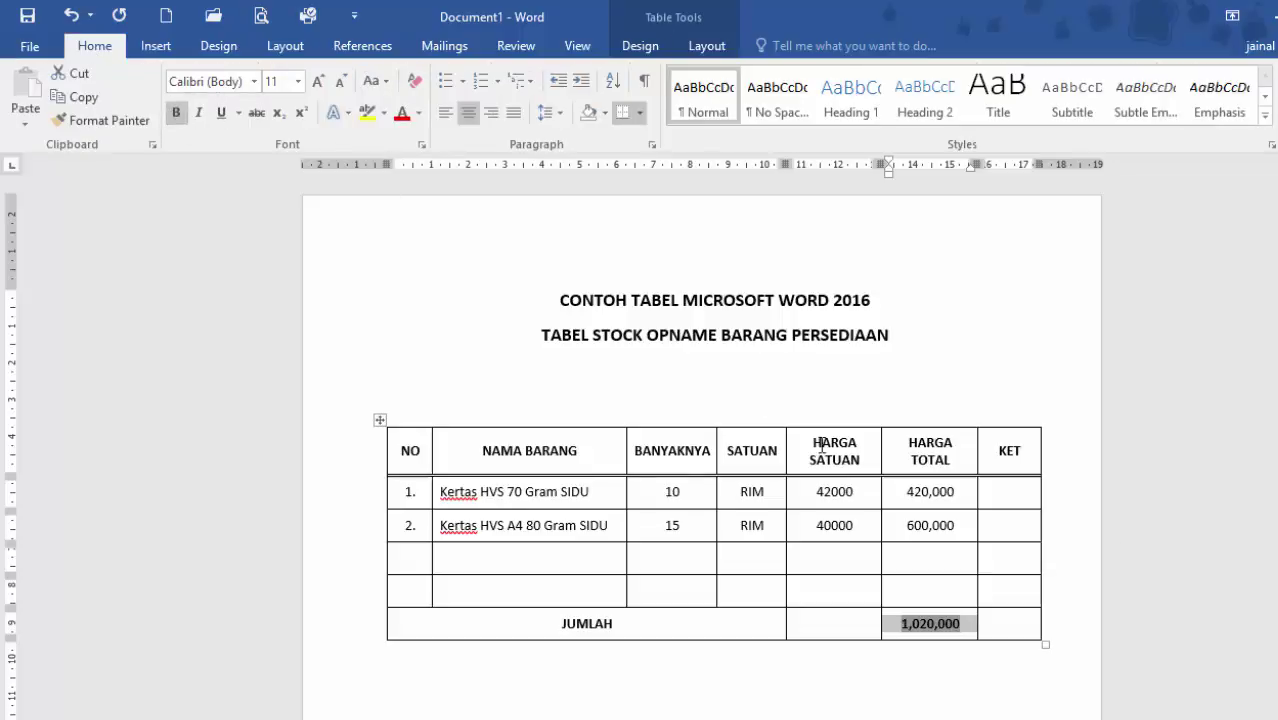
pyautogui.click(928, 558)
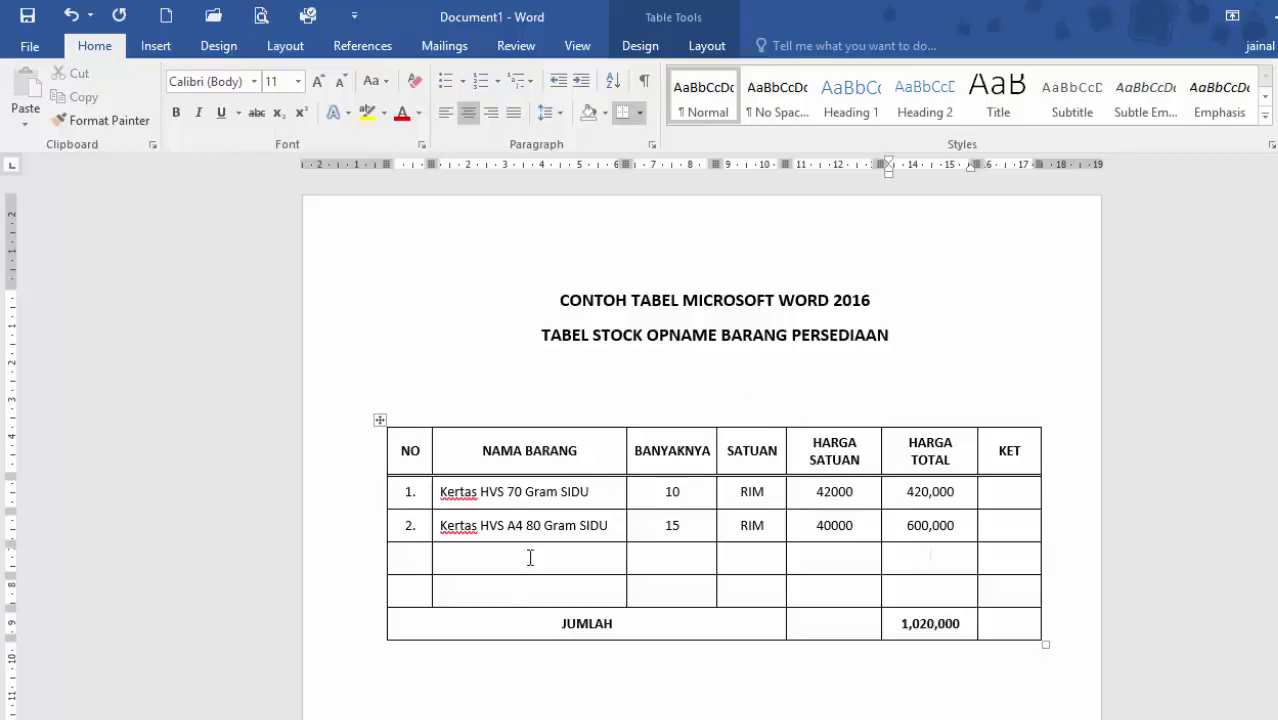
# Step: Insert Above twice on the two empty rows, adding four more blank rows
pyautogui.moveTo(403, 563)
pyautogui.mouseDown()
pyautogui.moveTo(1036, 560)
pyautogui.moveTo(1028, 589)
pyautogui.mouseUp()
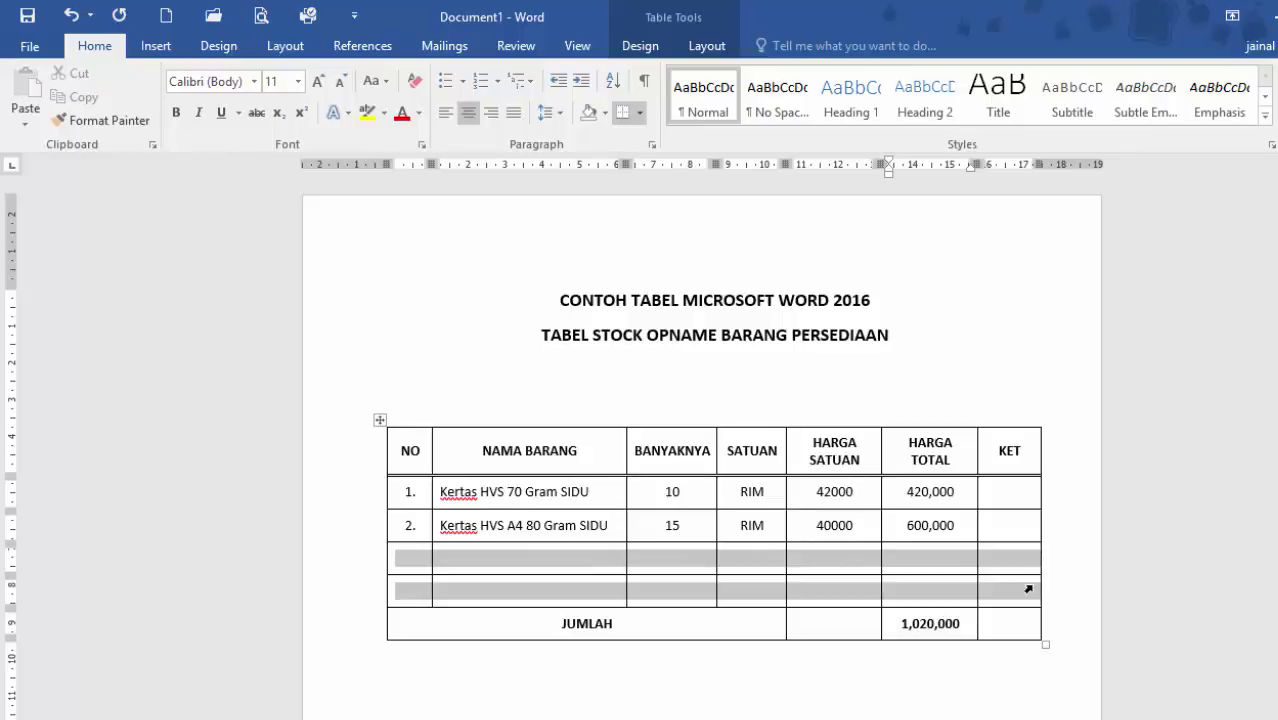
pyautogui.click(694, 52)
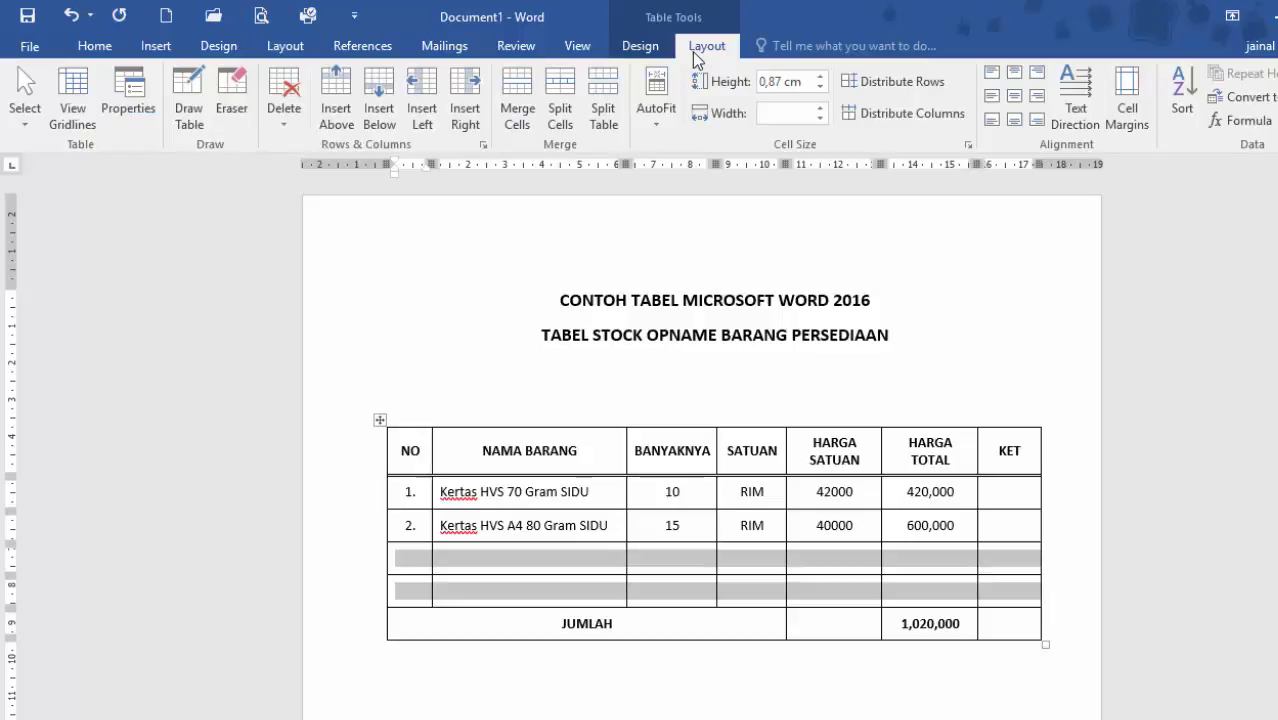
pyautogui.click(339, 94)
pyautogui.click(339, 94)
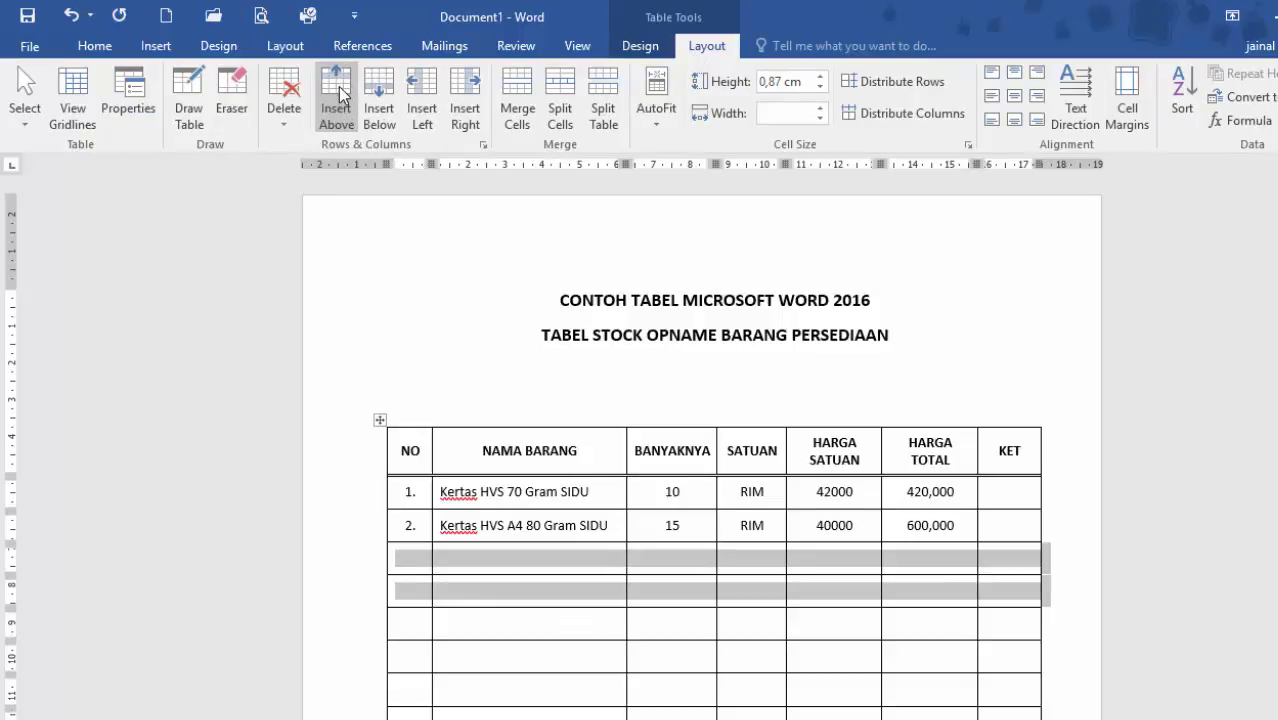
pyautogui.scroll(-2, 700, 500)
pyautogui.scroll(-3, 700, 500)
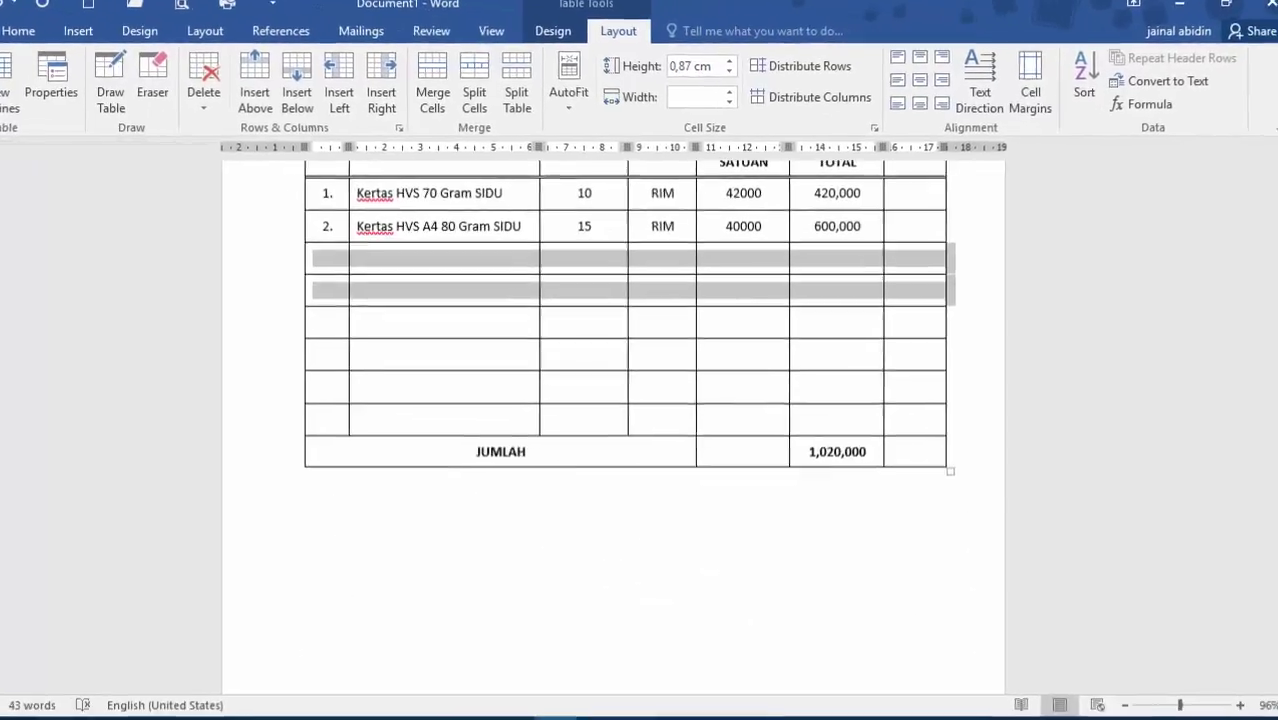
pyautogui.scroll(2, 1270, 414)
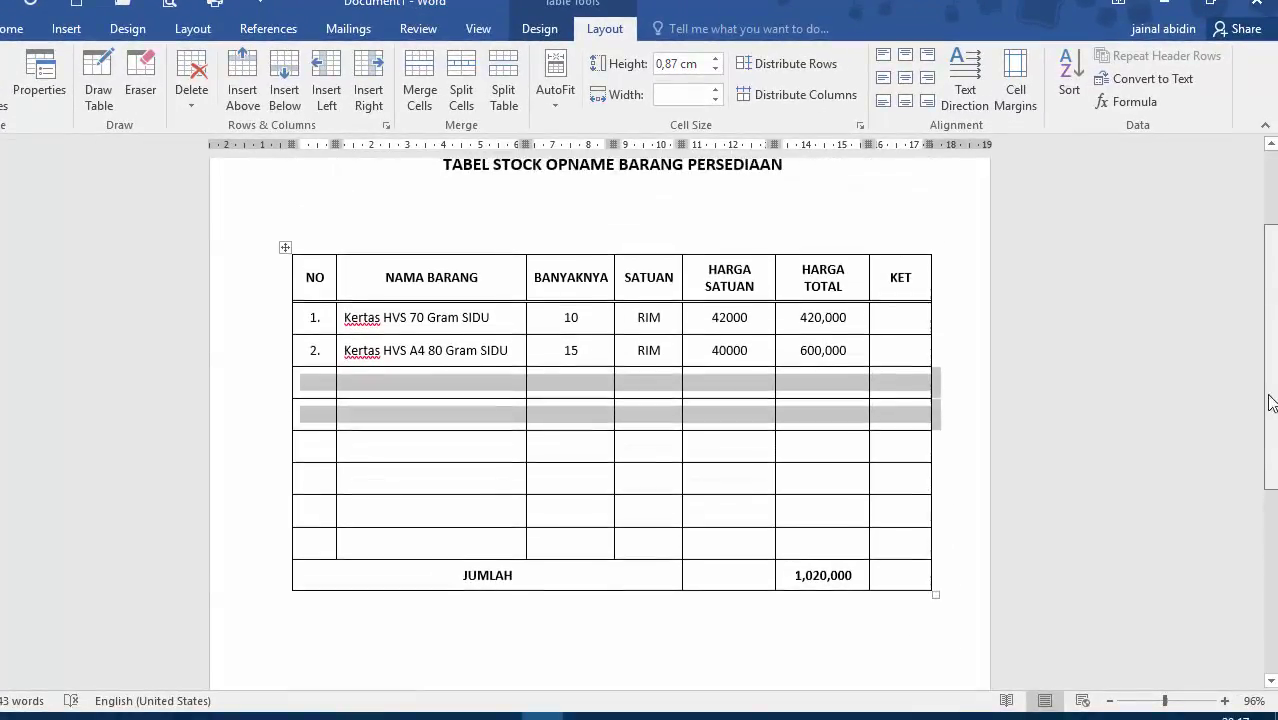
pyautogui.click(567, 395)
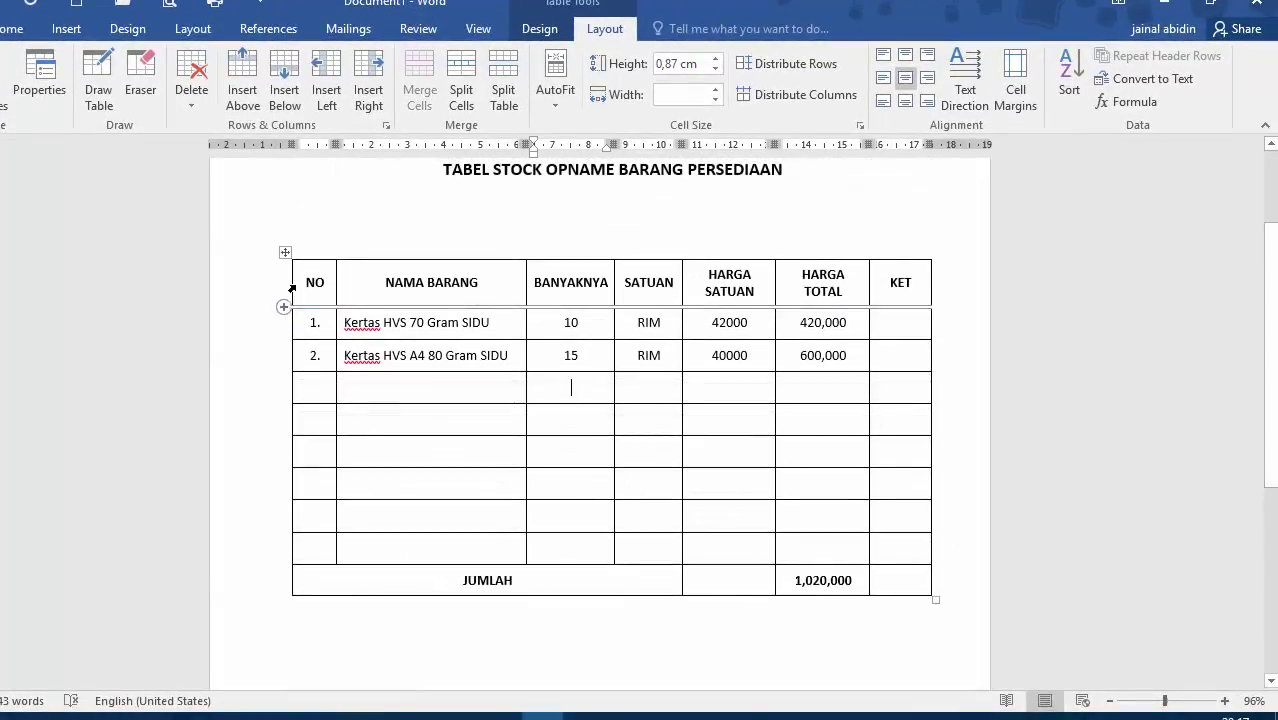
pyautogui.moveTo(291, 288); pyautogui.dragTo(903, 285)
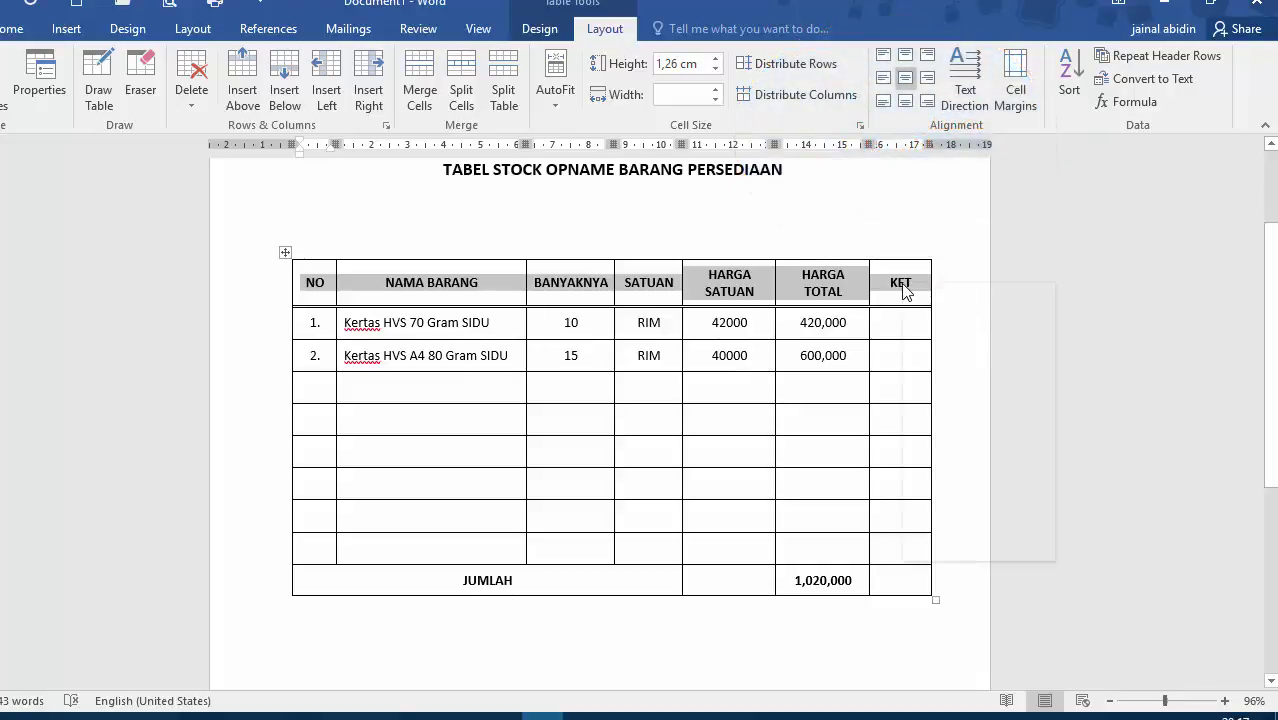
# Step: In Table Properties, tick 'Repeat as header row at the top of each page' for the header row
pyautogui.rightClick(903, 288)
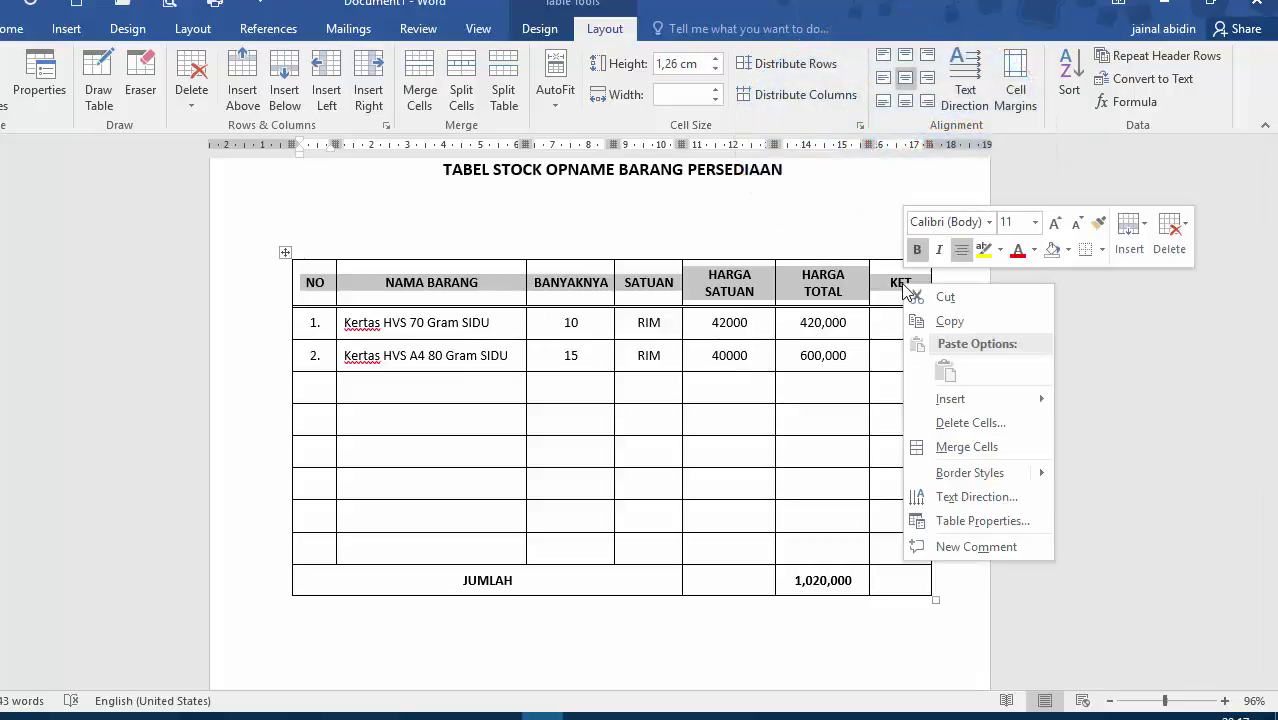
pyautogui.click(985, 522)
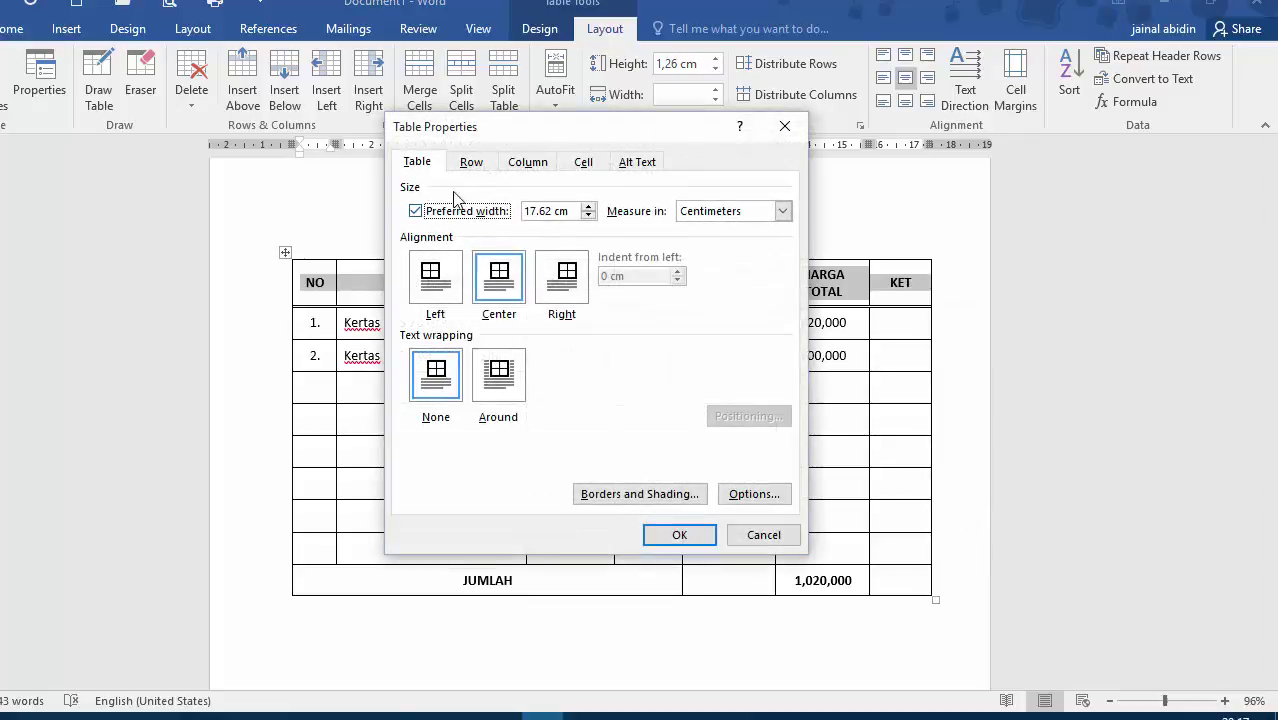
pyautogui.click(470, 164)
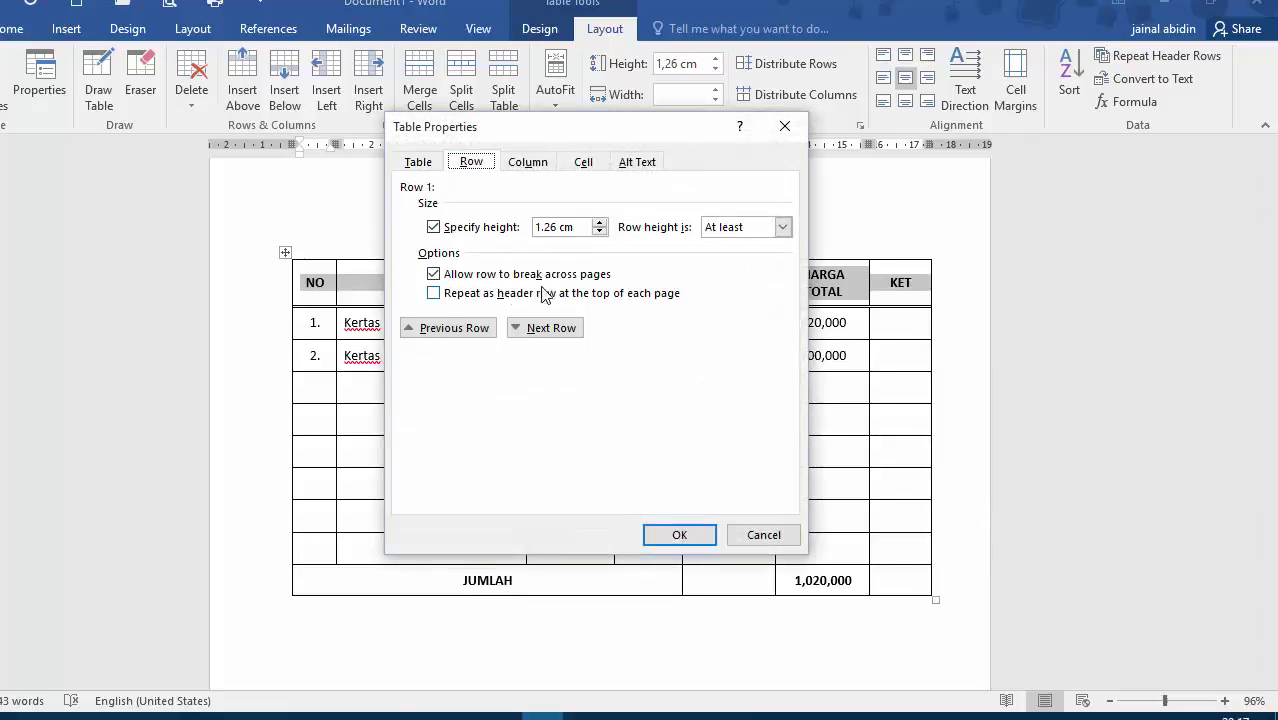
pyautogui.click(455, 300)
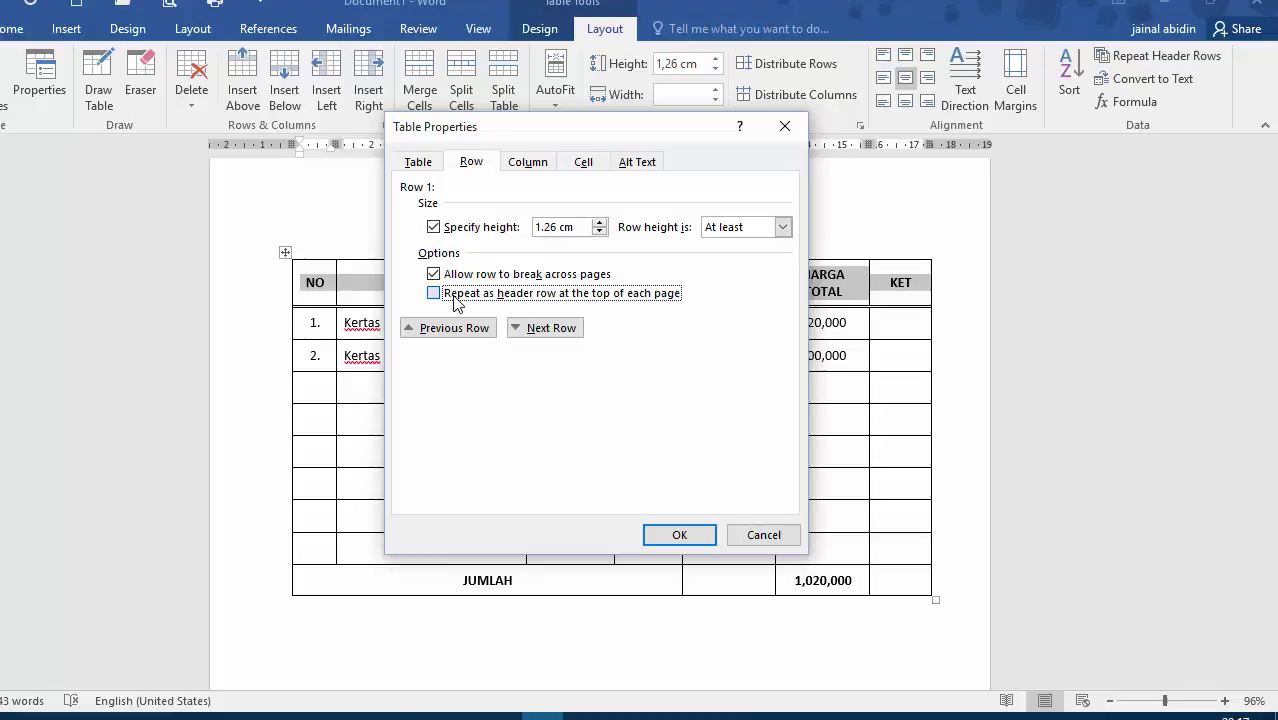
pyautogui.click(679, 538)
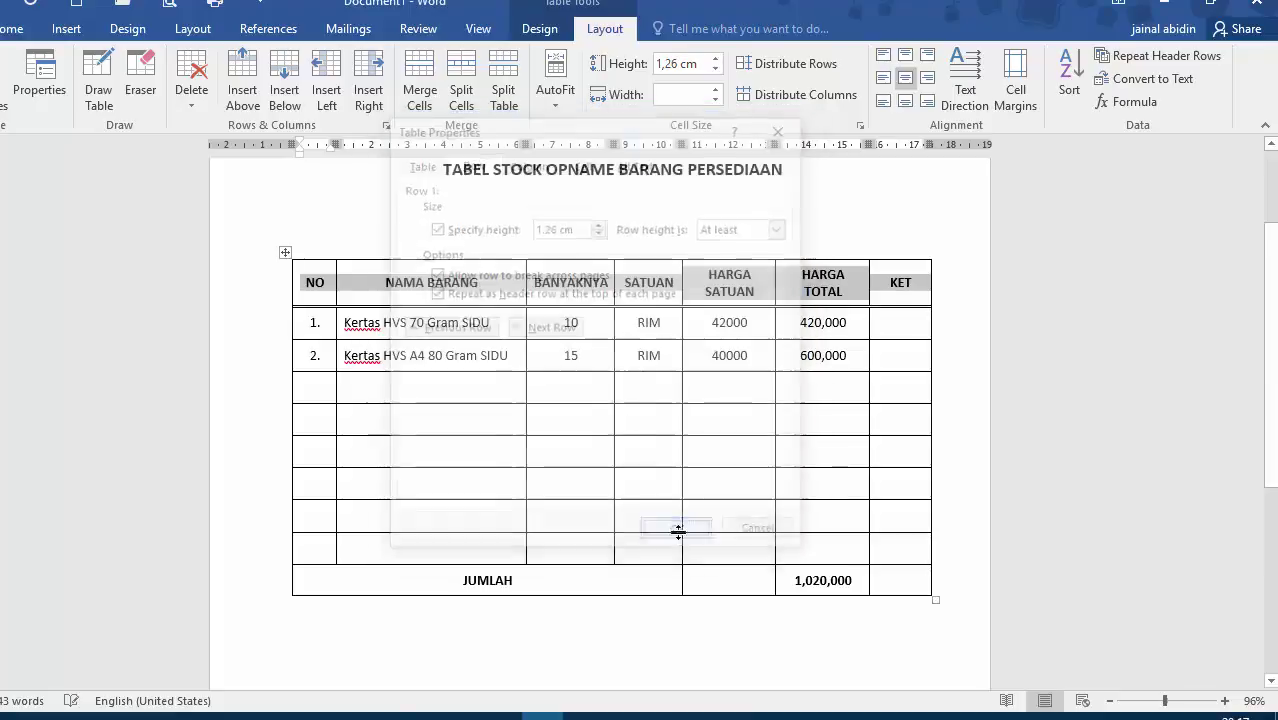
pyautogui.click(822, 384)
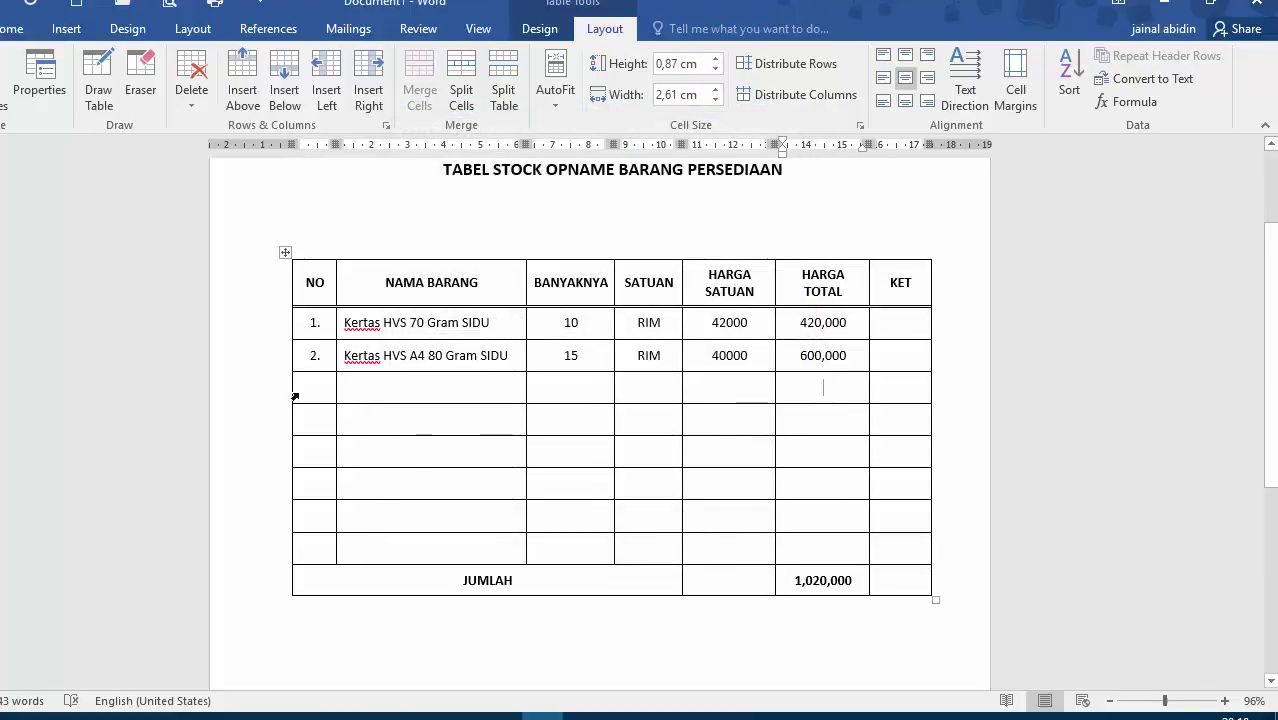
# Step: Select the six empty rows above JUMLAH and insert blank rows above them three times
pyautogui.moveTo(296, 392); pyautogui.dragTo(881, 559)
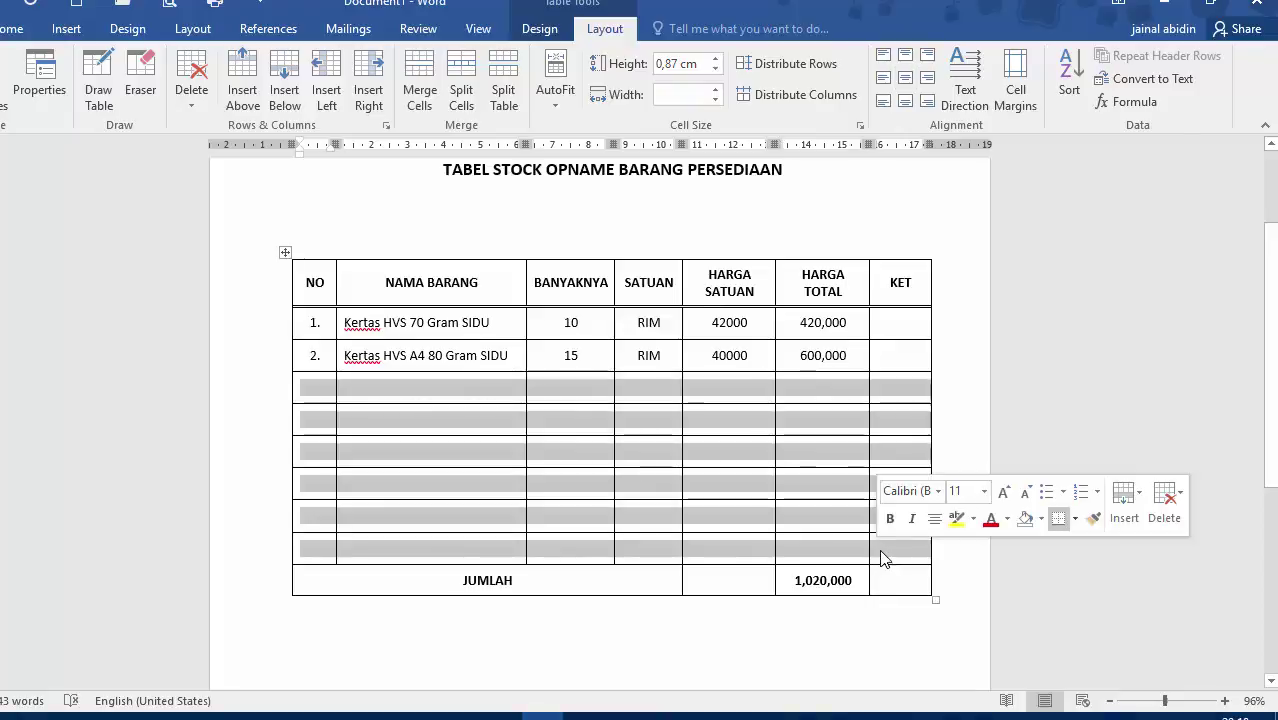
pyautogui.rightClick(882, 557)
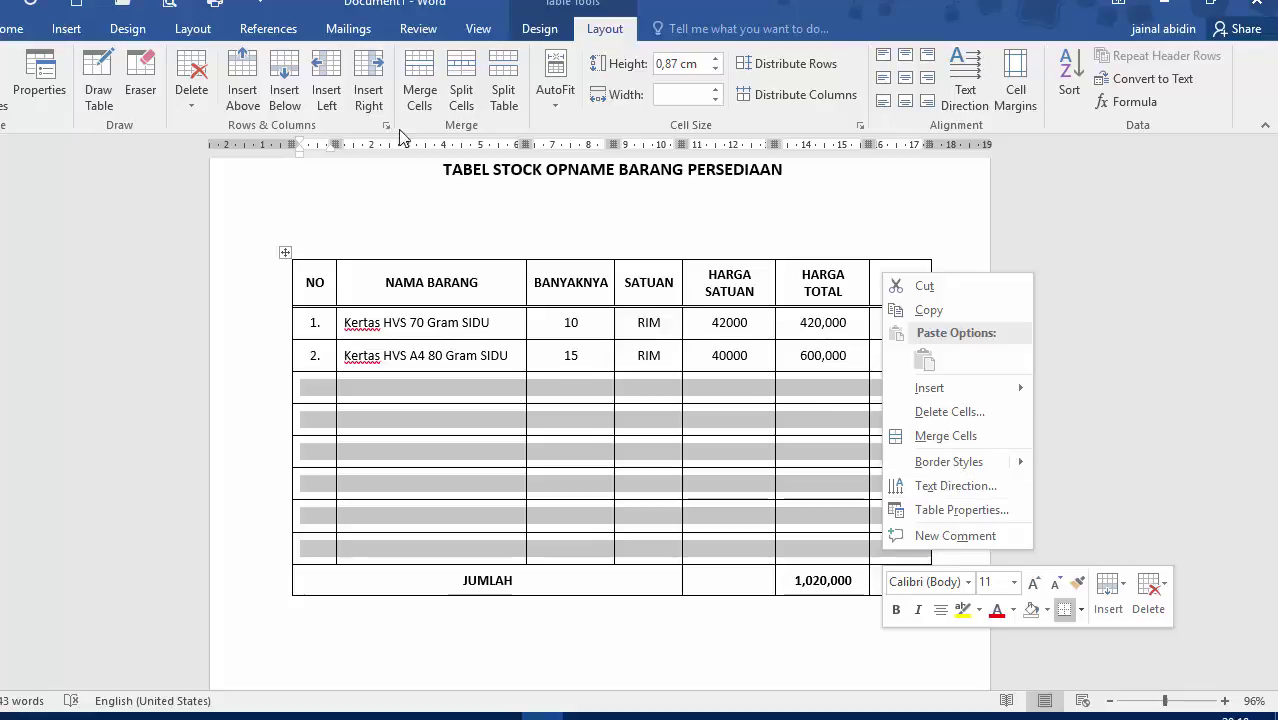
pyautogui.click(250, 85)
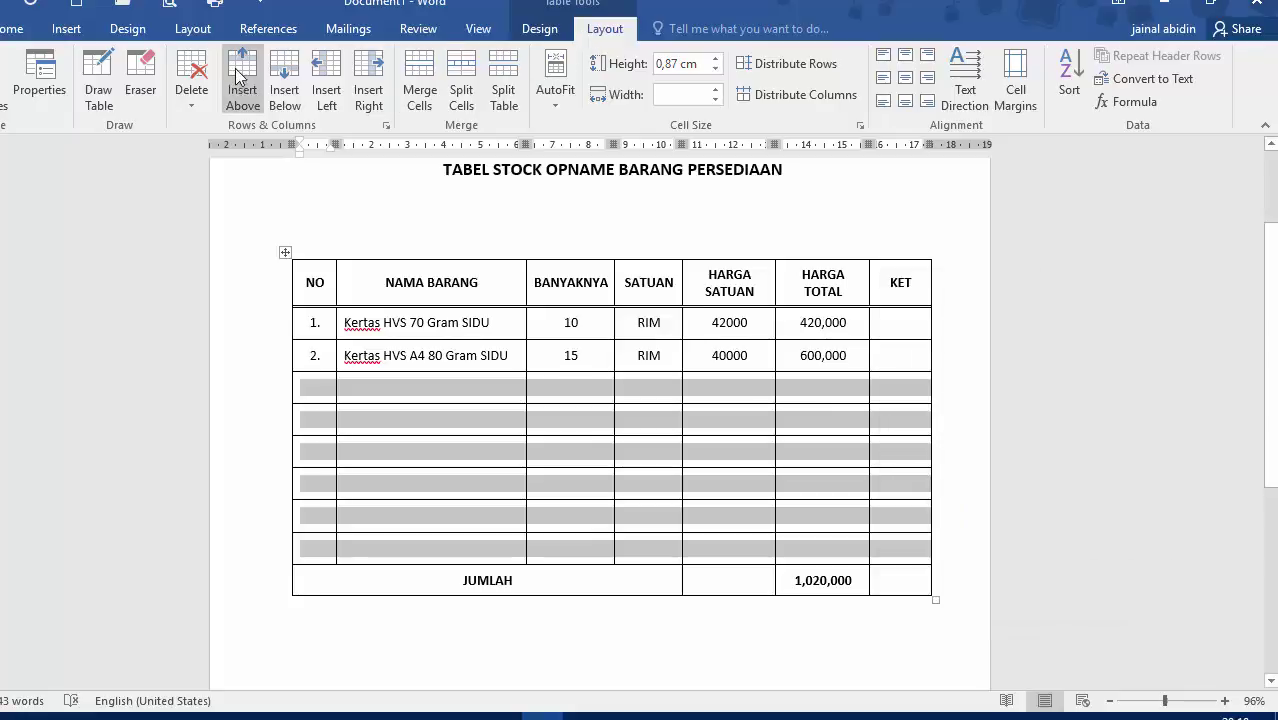
pyautogui.click(240, 75)
pyautogui.scroll(-2, 463, 256)
pyautogui.scroll(-4, 463, 256)
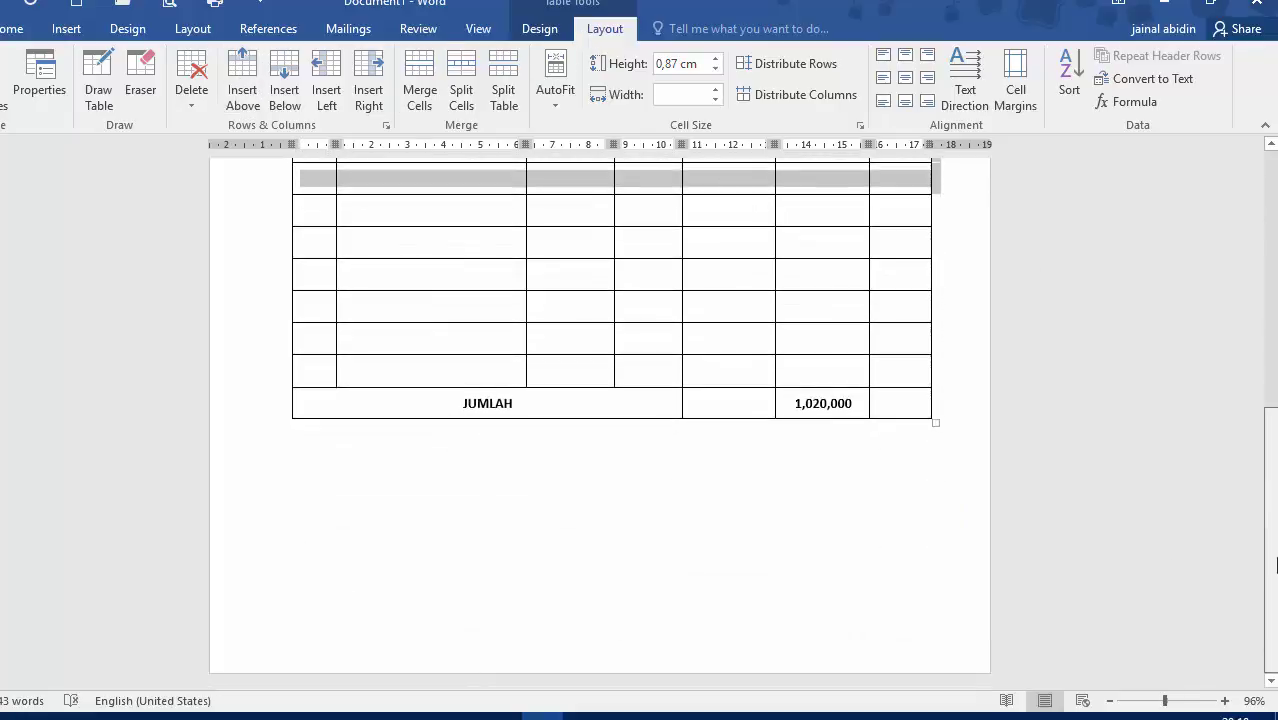
pyautogui.click(240, 75)
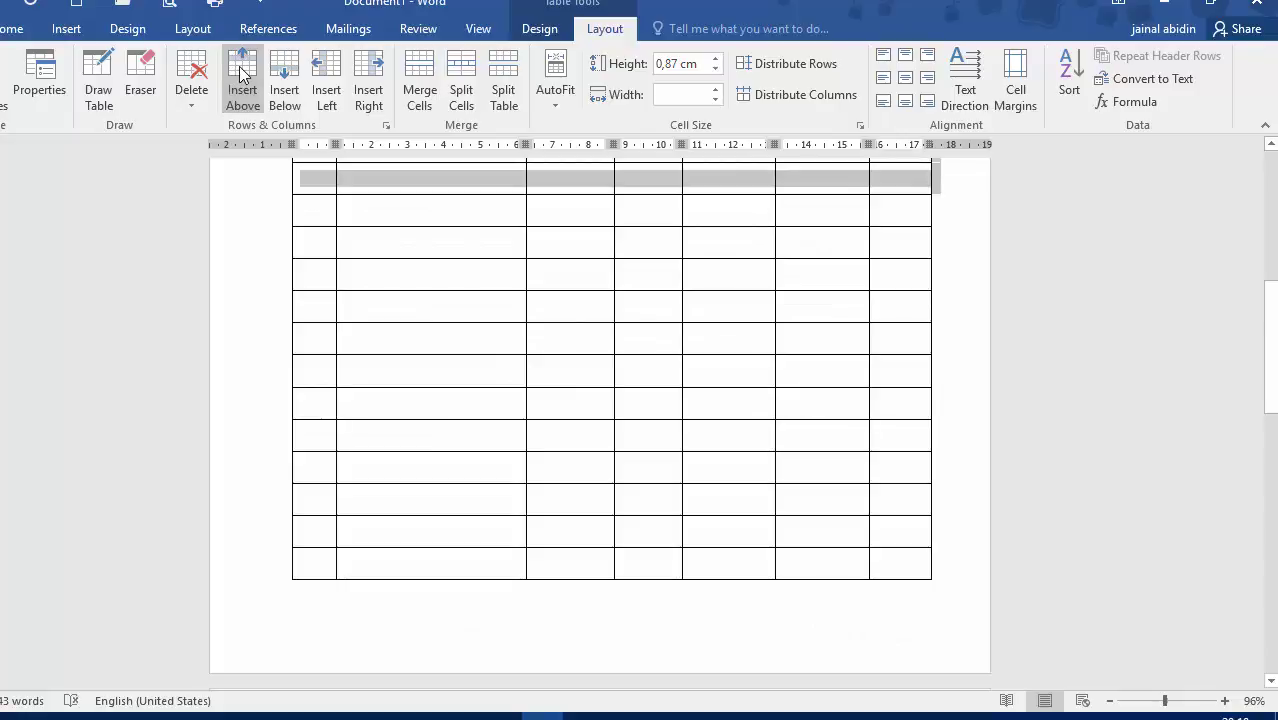
pyautogui.moveTo(1270, 345); pyautogui.dragTo(1270, 455)
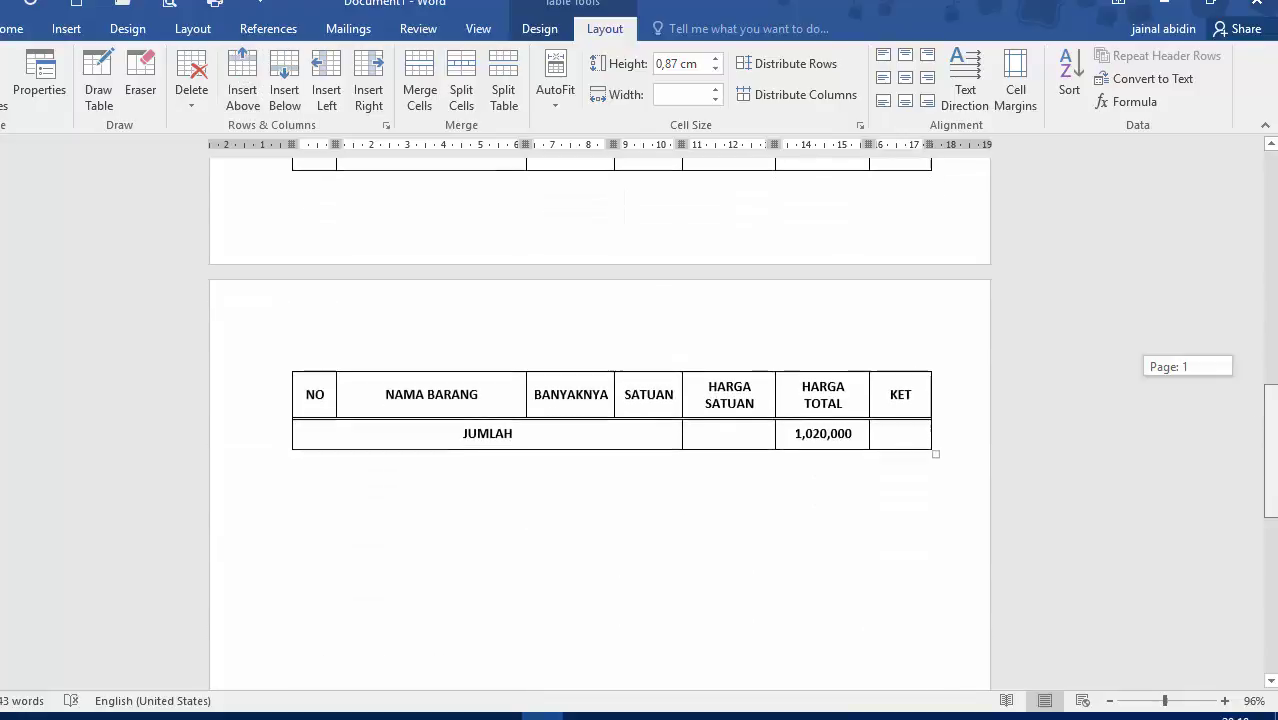
pyautogui.click(242, 80)
# Step: Zoom out to check that page 2 shows the repeated header above the extra rows
pyautogui.moveTo(1164, 700); pyautogui.dragTo(1147, 701)
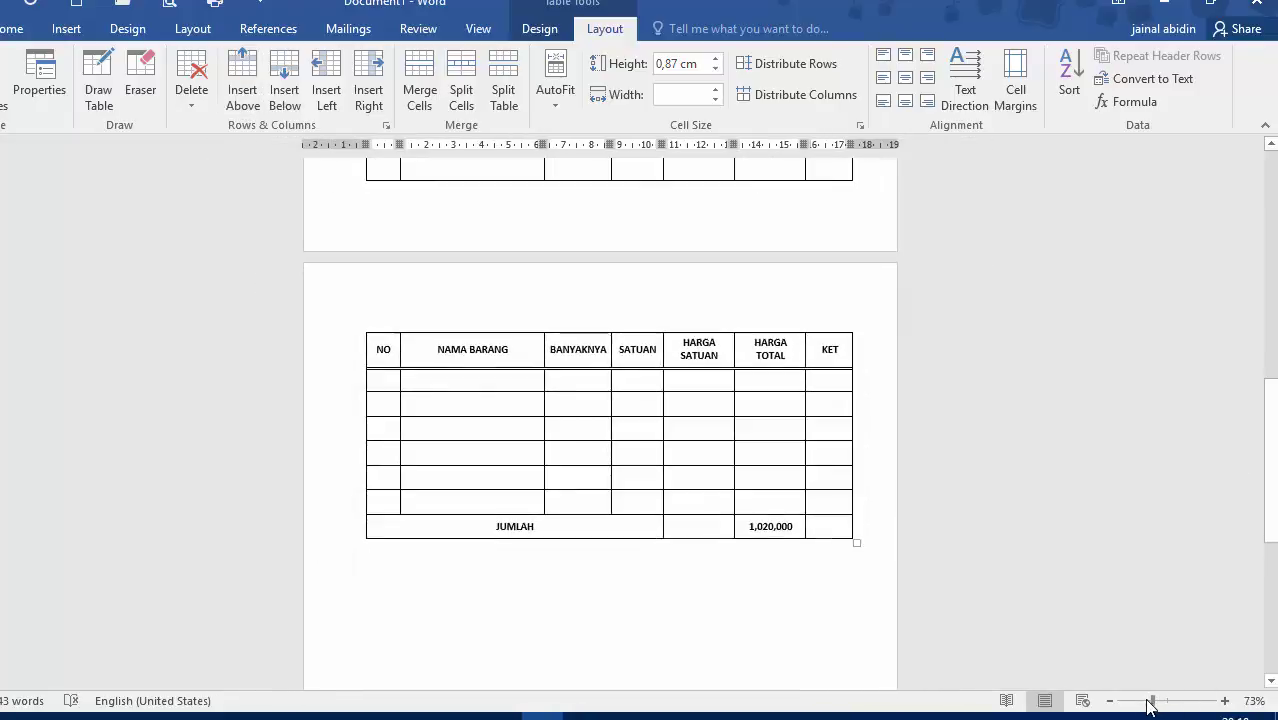
pyautogui.scroll(5, 593, 203)
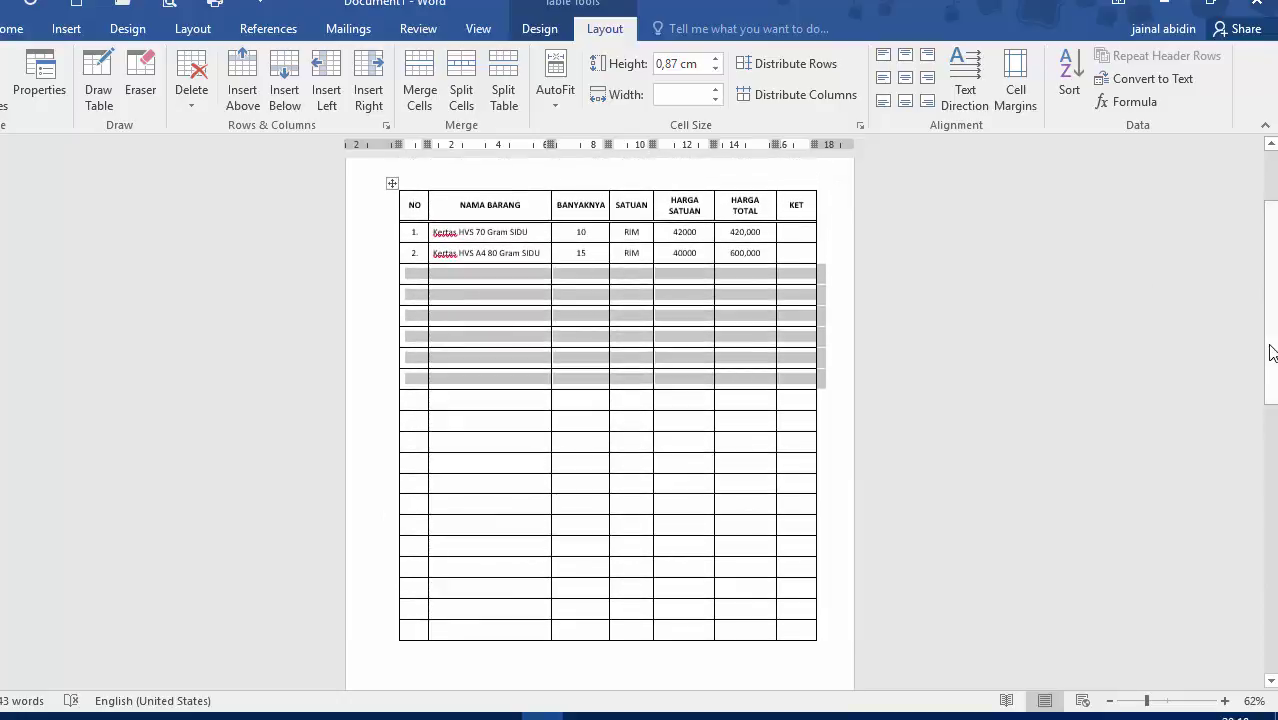
pyautogui.moveTo(1270, 352); pyautogui.dragTo(1270, 542)
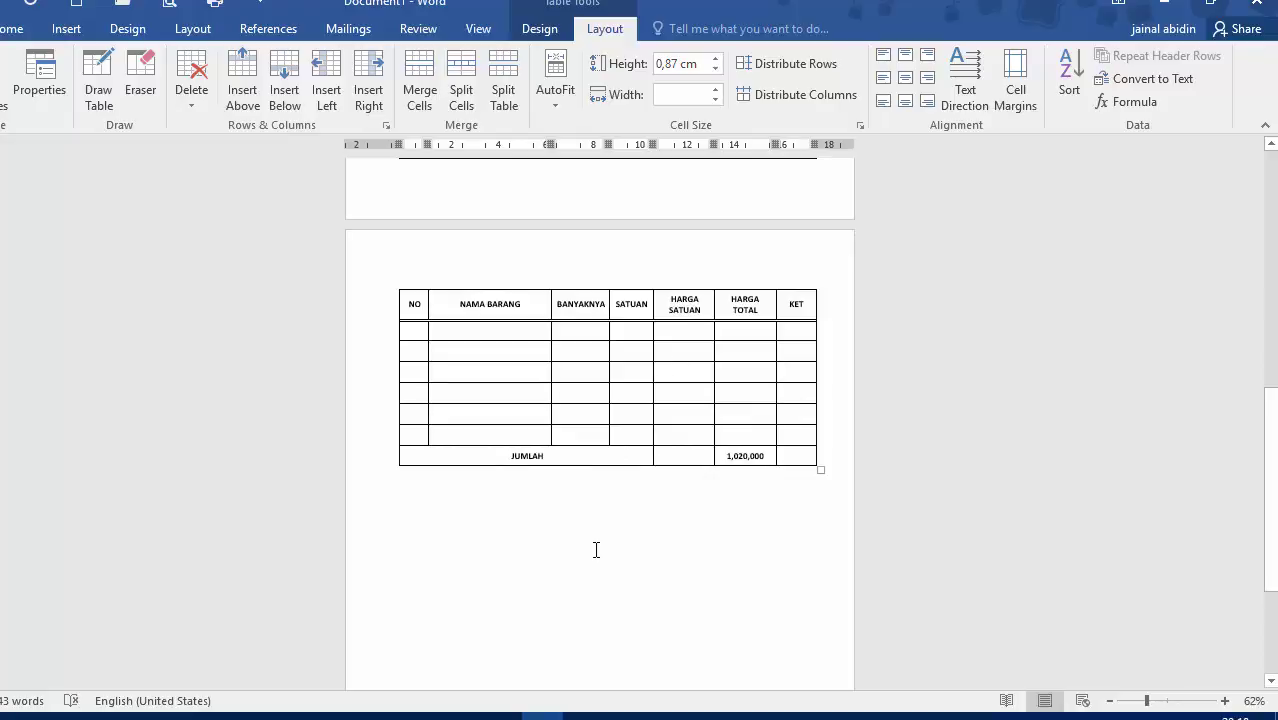
# Step: Scroll back to page 1 of the table and minimize Word with Win+D
pyautogui.click(612, 492)
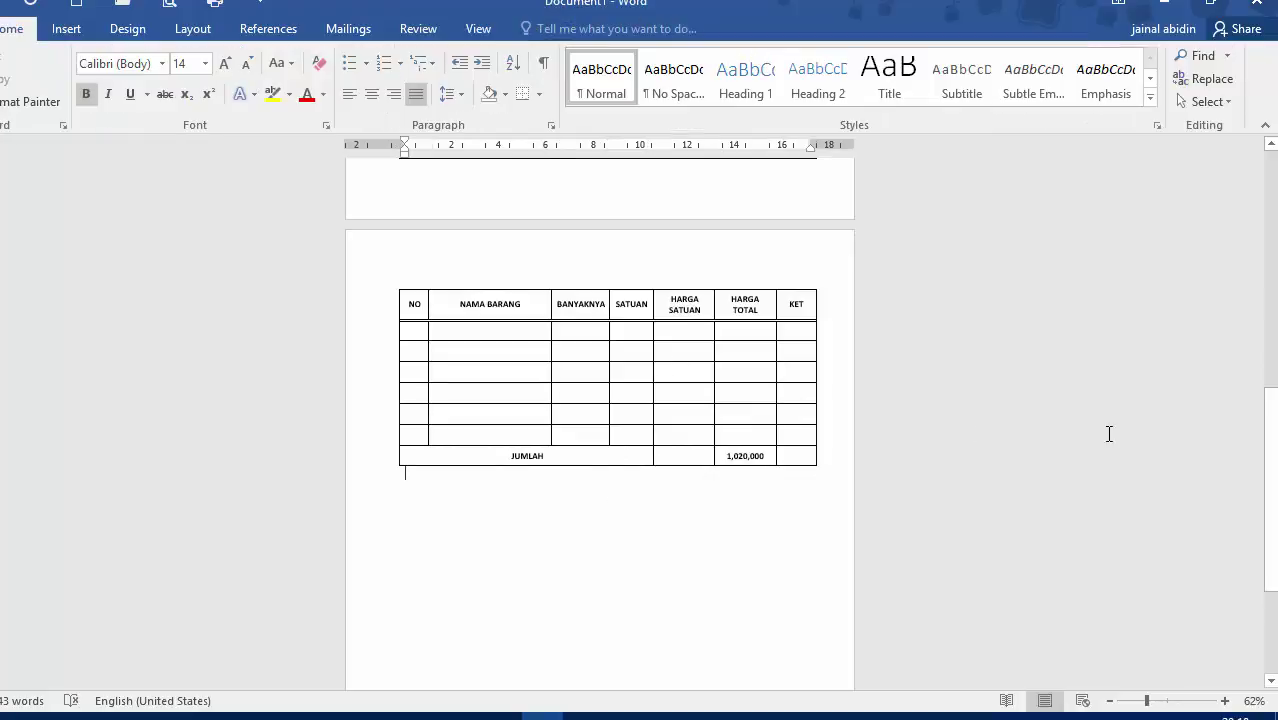
pyautogui.moveTo(1270, 480); pyautogui.dragTo(1270, 250)
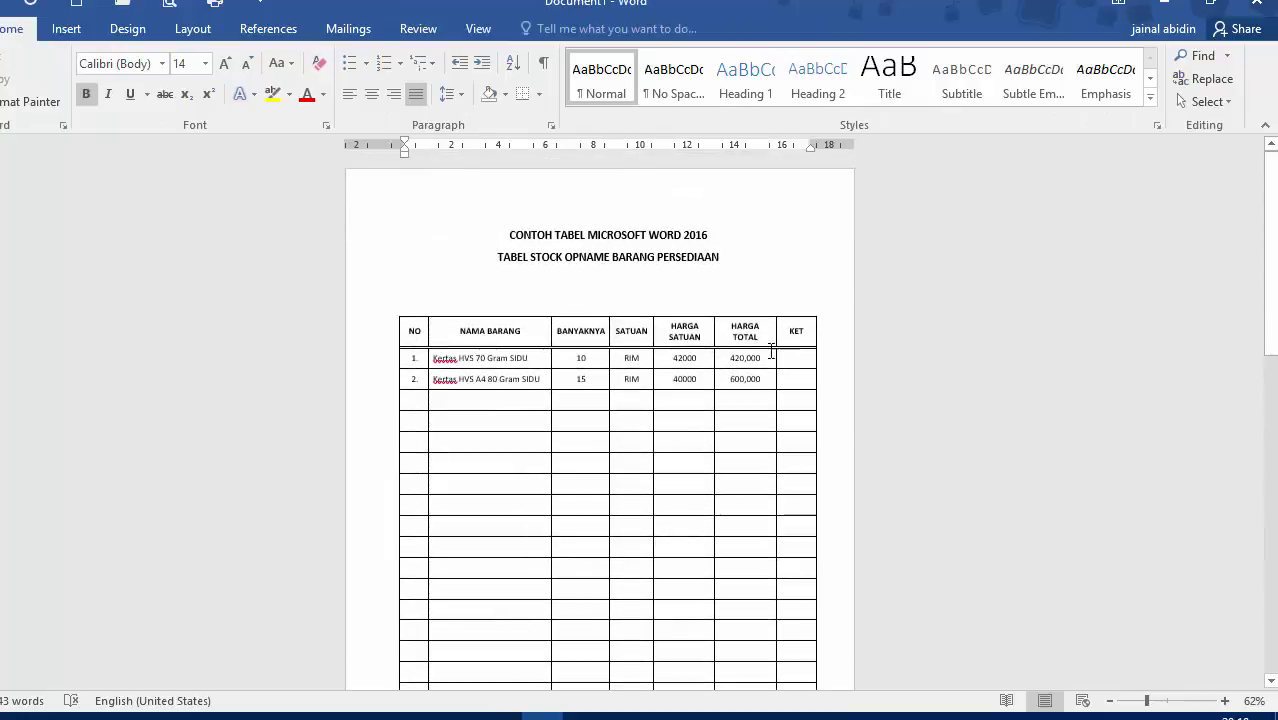
pyautogui.moveTo(684, 334)
pyautogui.moveTo(1272, 303); pyautogui.dragTo(1274, 331)
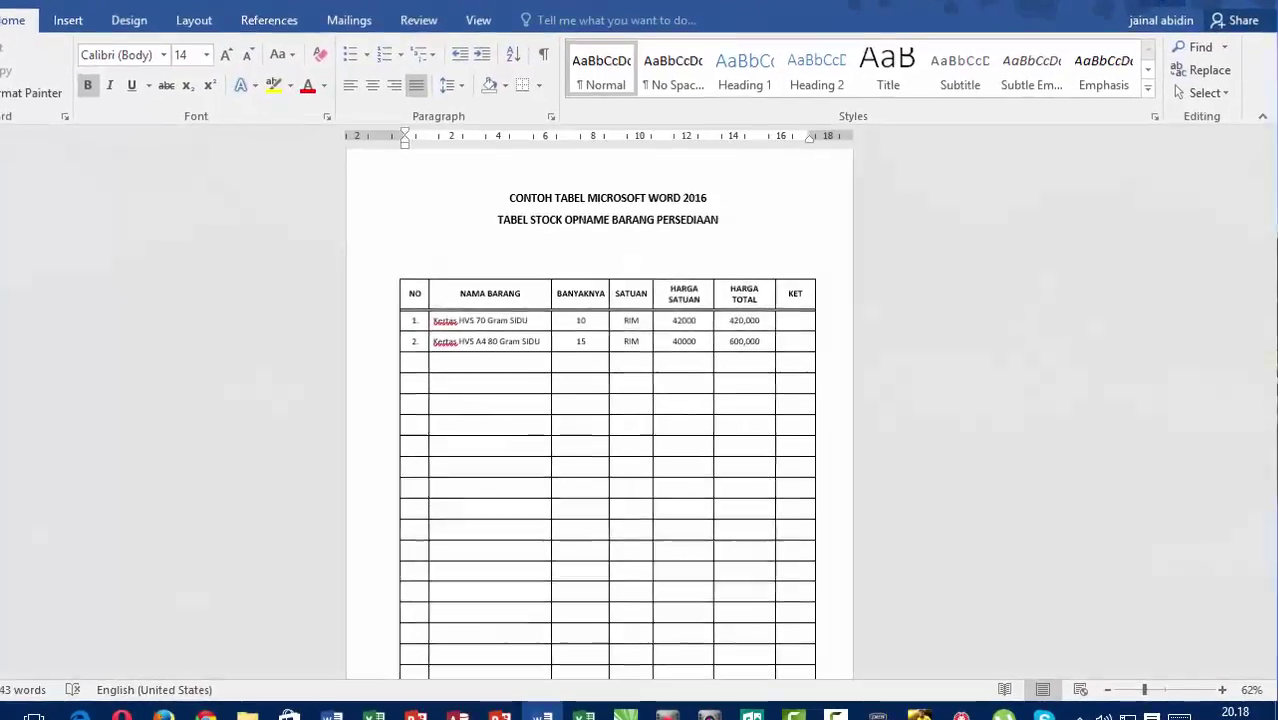
pyautogui.press('super+d')
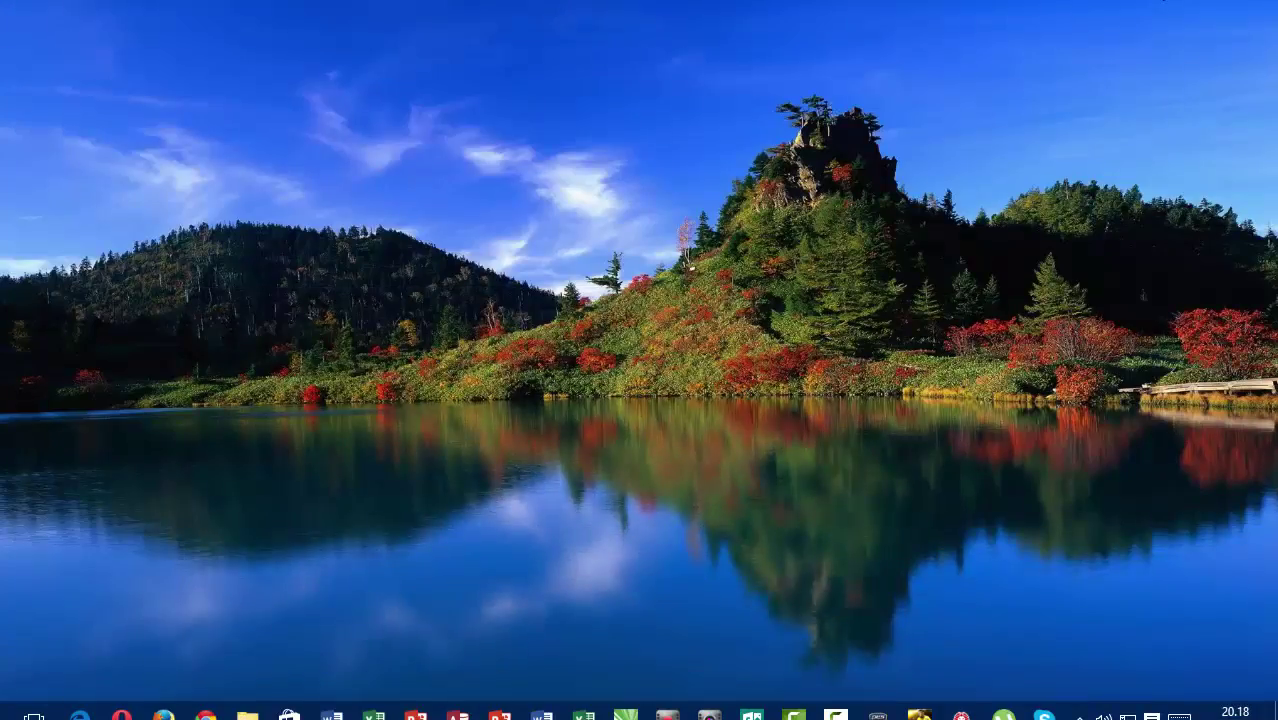